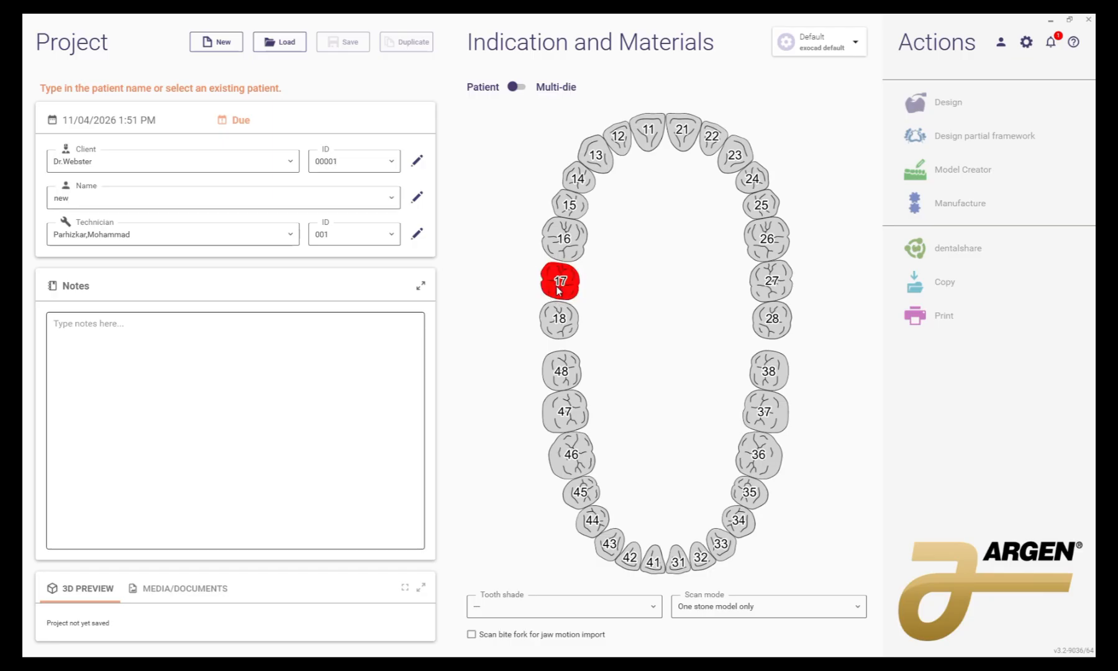
Step: Define an anatomic pontic bridge spanning upper teeth 17 to 27 in the project's tooth chart
click(558, 287)
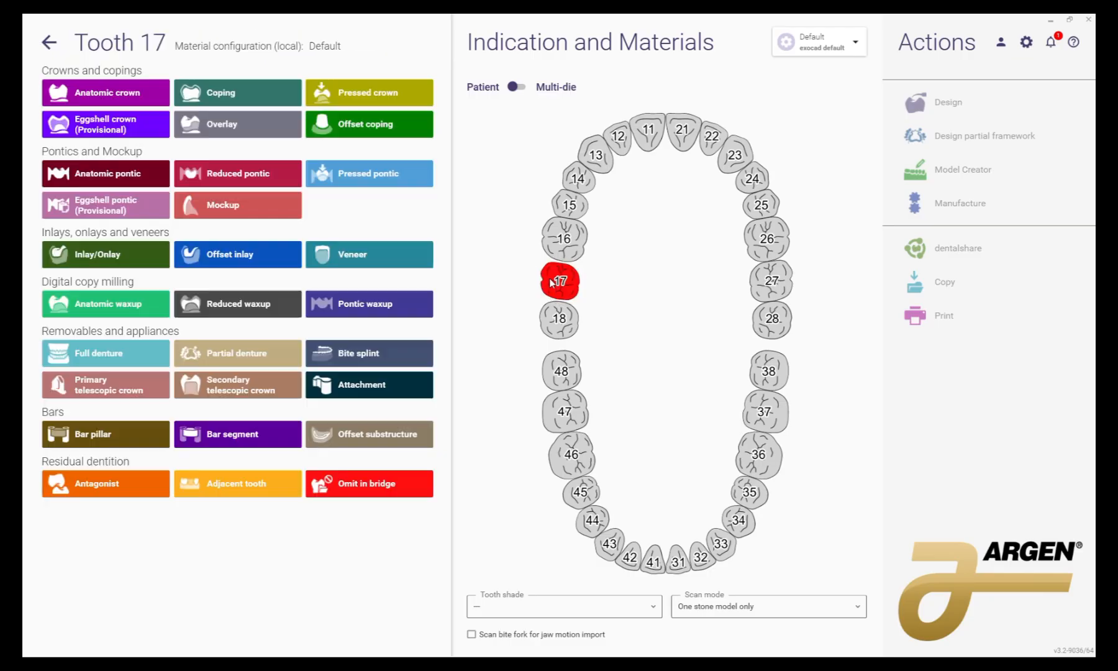
click(148, 177)
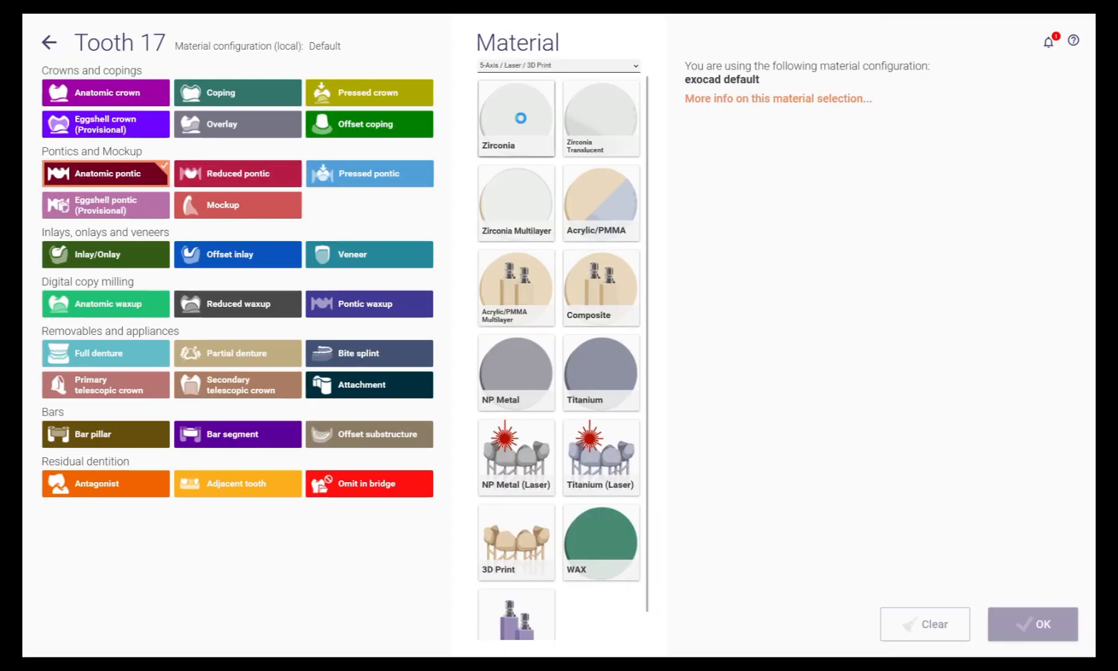
click(1028, 632)
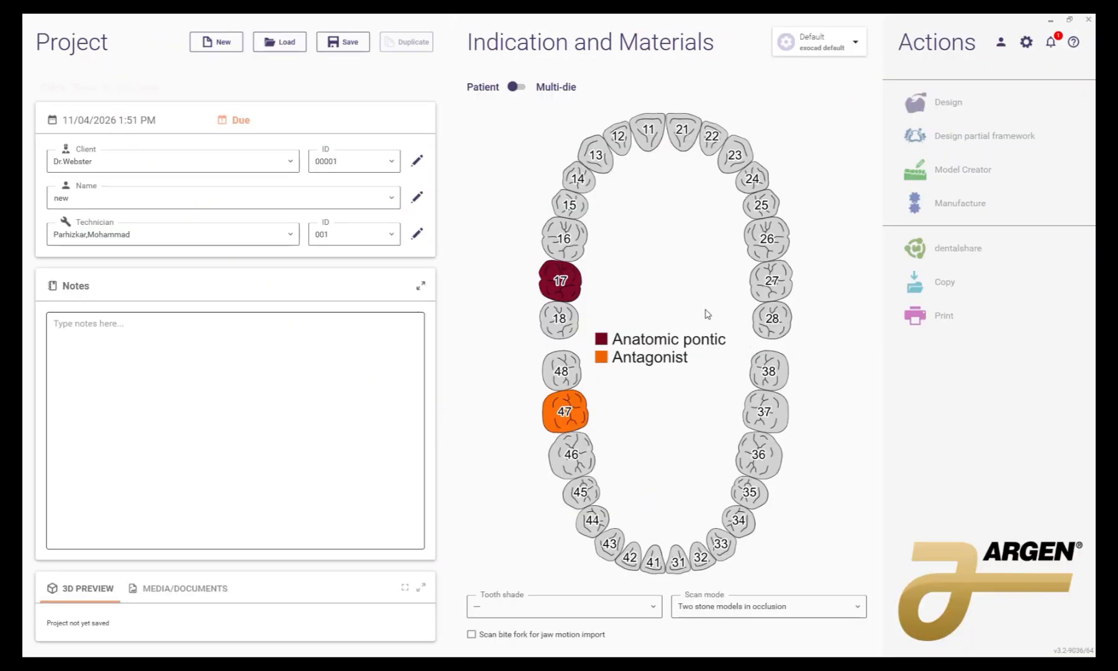
click(584, 247)
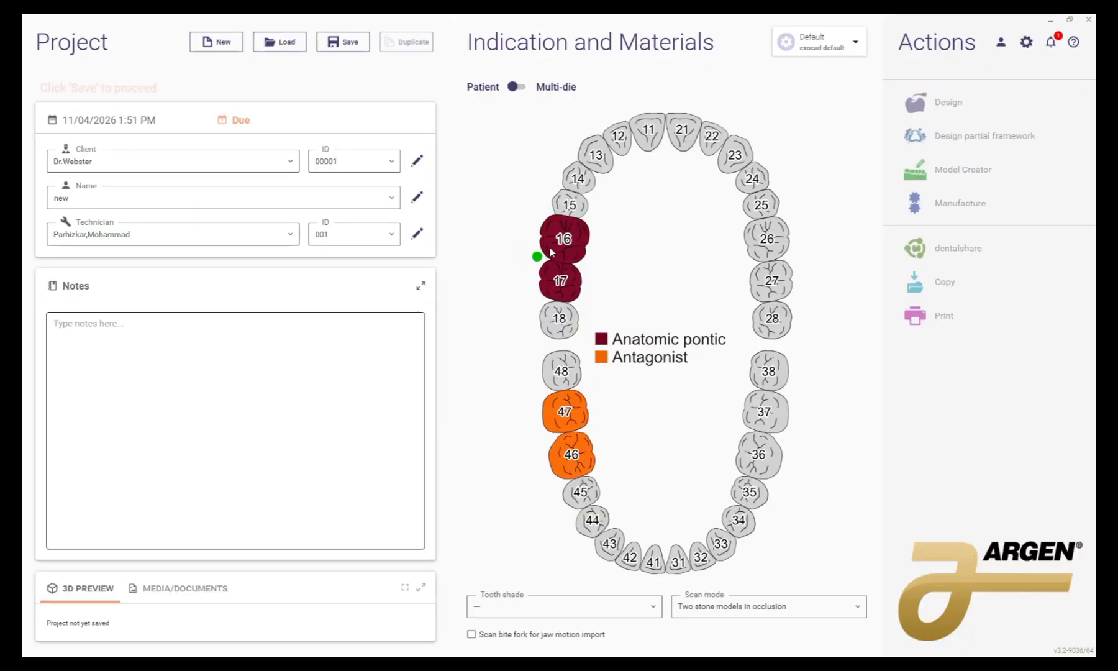
shift+click(786, 286)
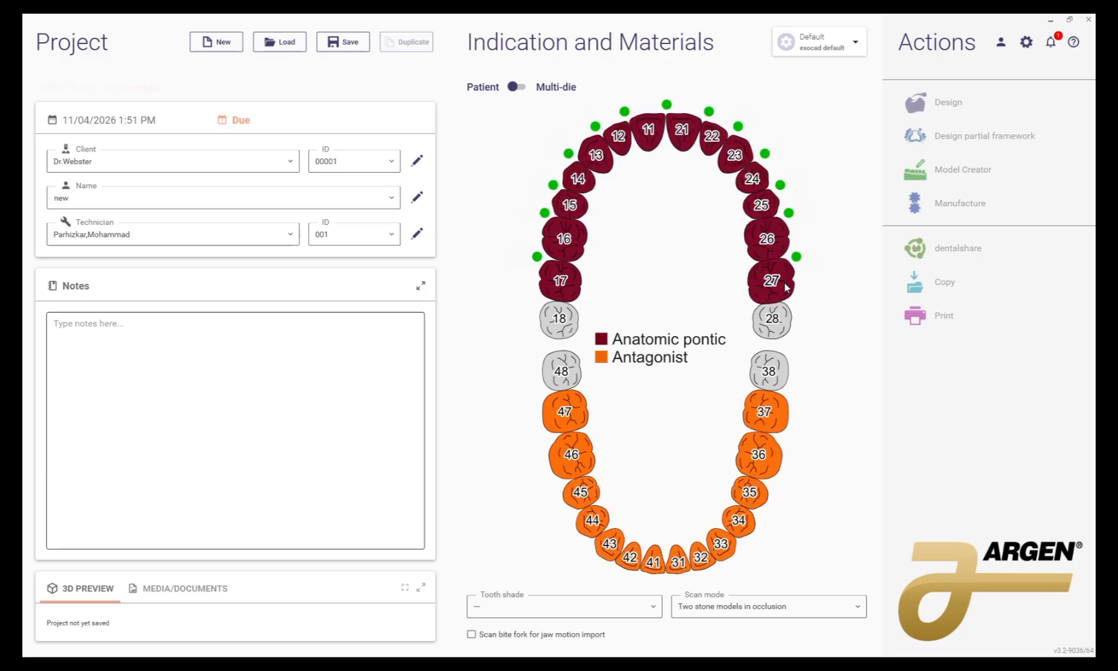
Step: Start the design and load the UpperJawScan as jaw scan and the LowerJawScan as antagonist from Desktop > NEW > Pre Surgury
click(961, 100)
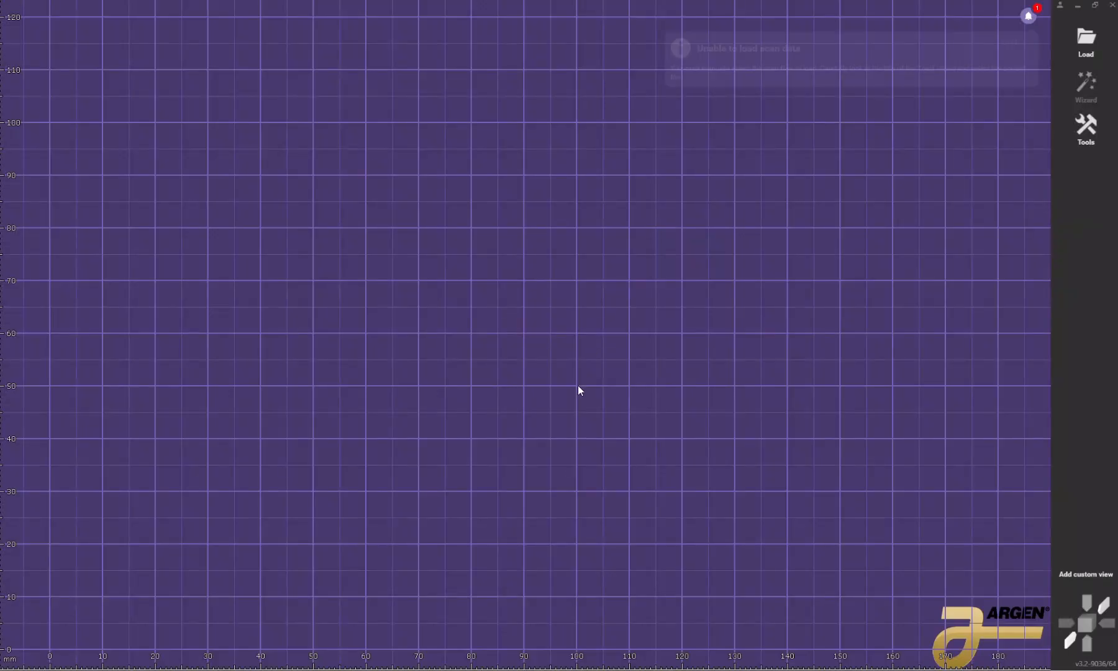
scroll(85, 267, up, 1)
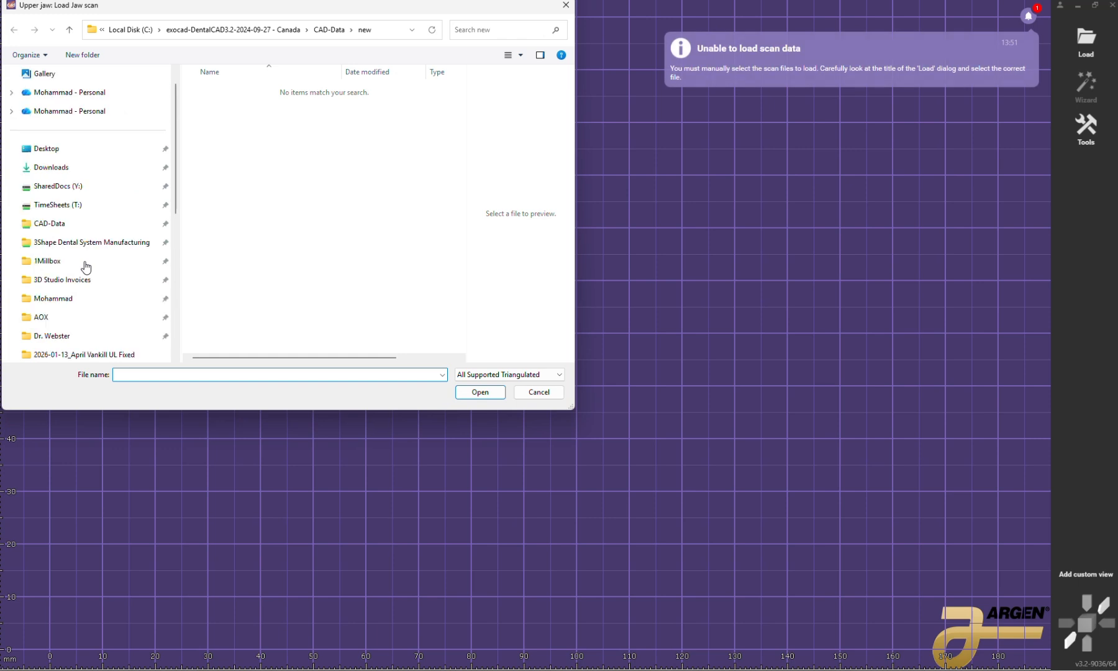
click(47, 148)
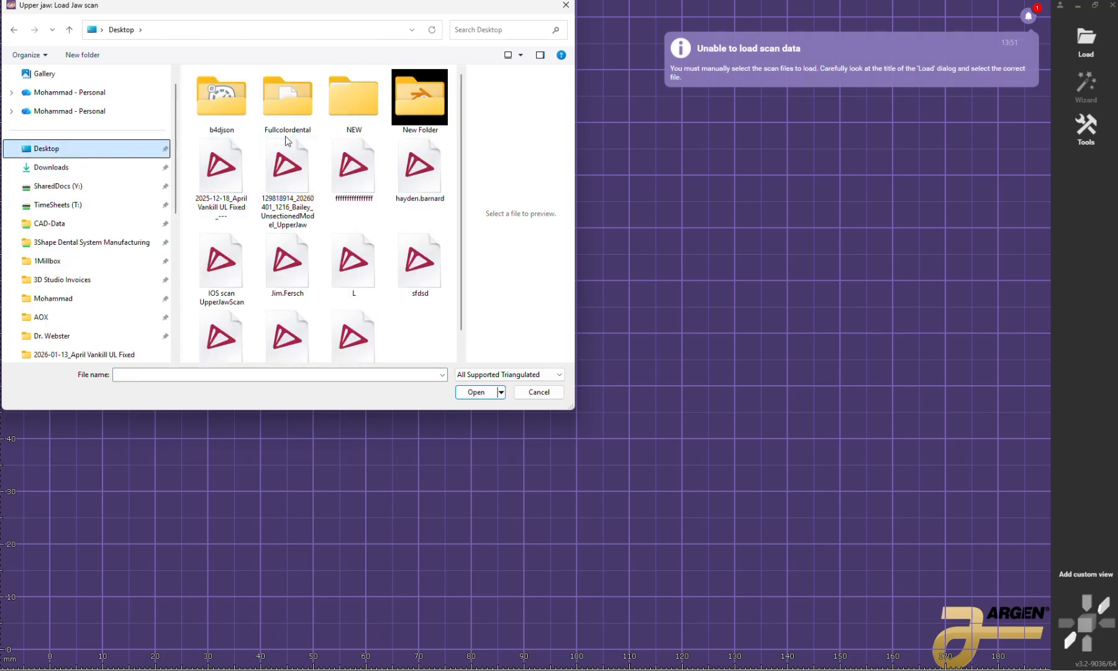
double_click(365, 94)
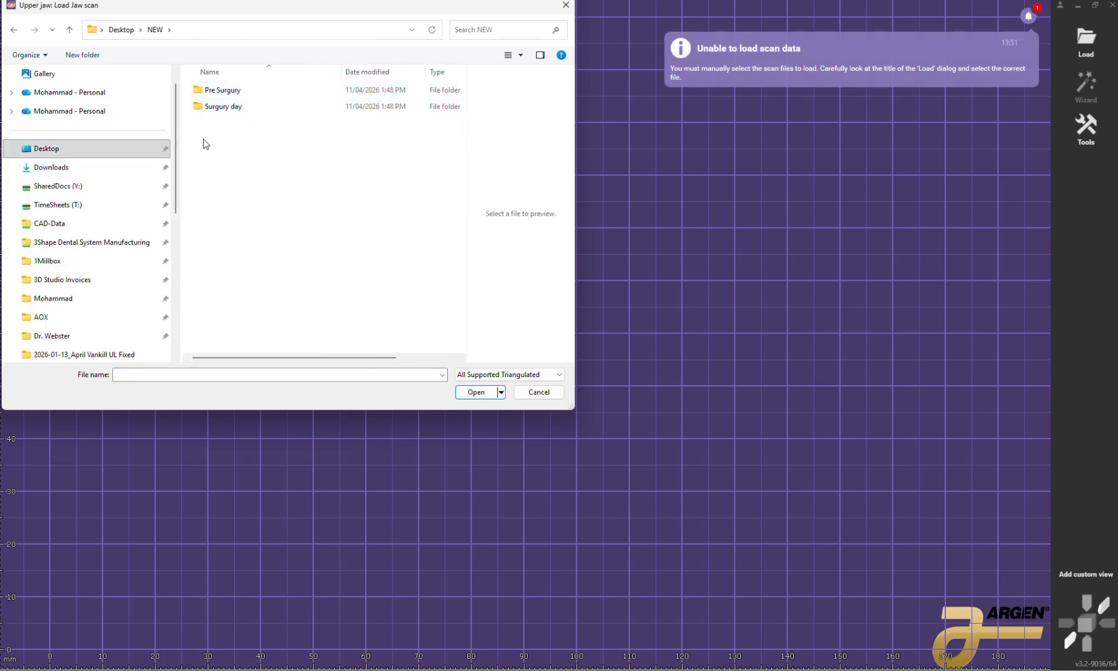
double_click(231, 92)
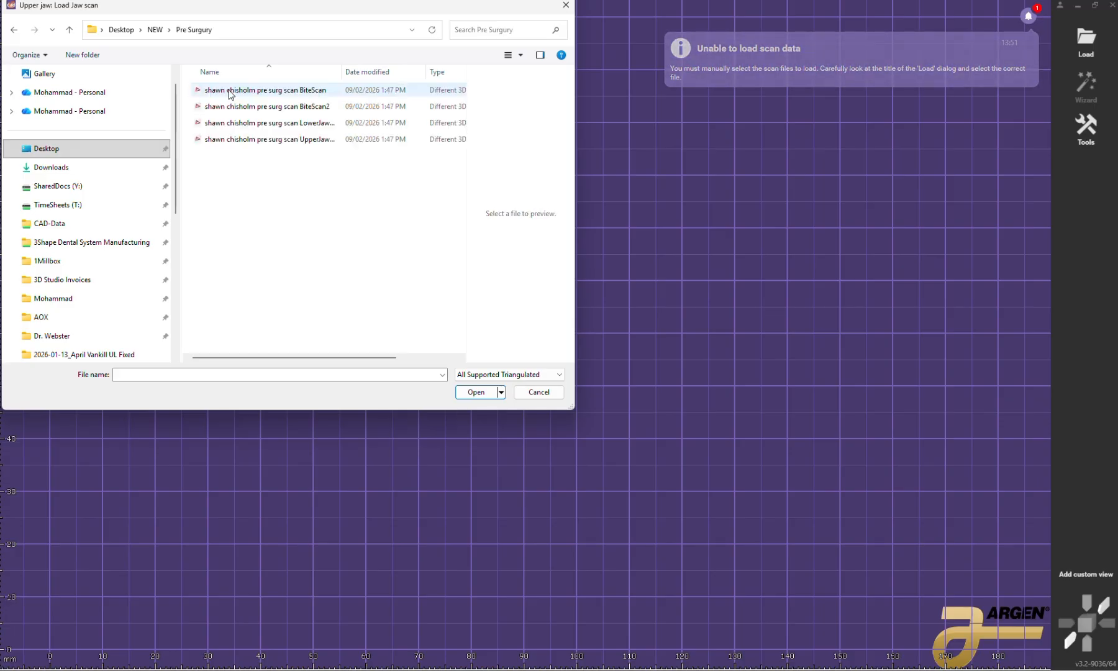
click(320, 140)
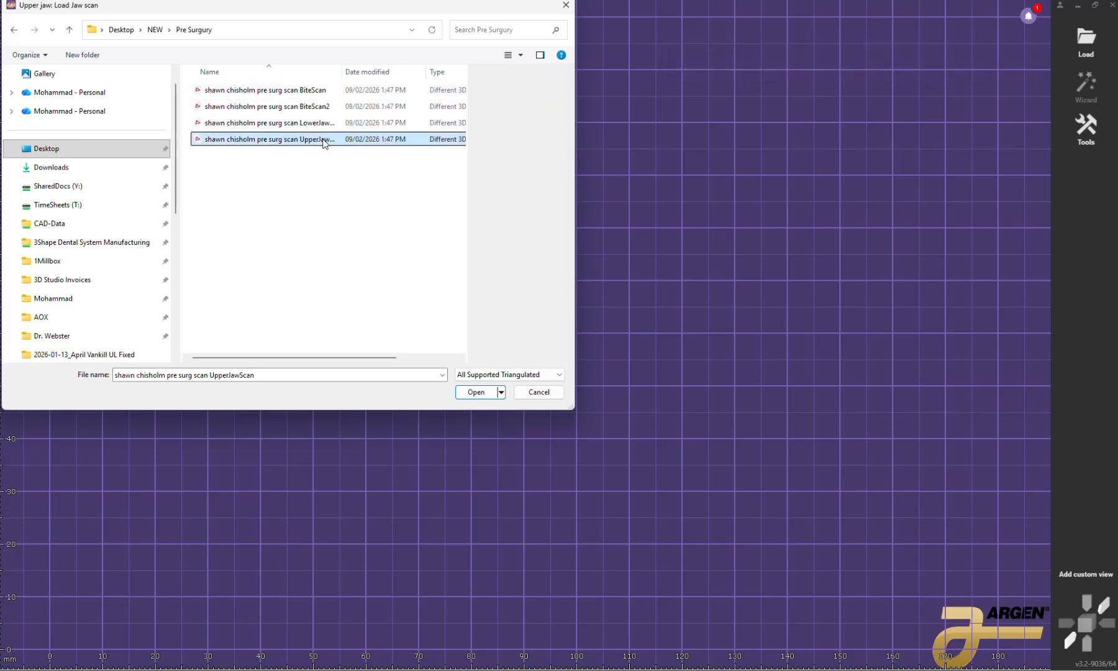
click(475, 392)
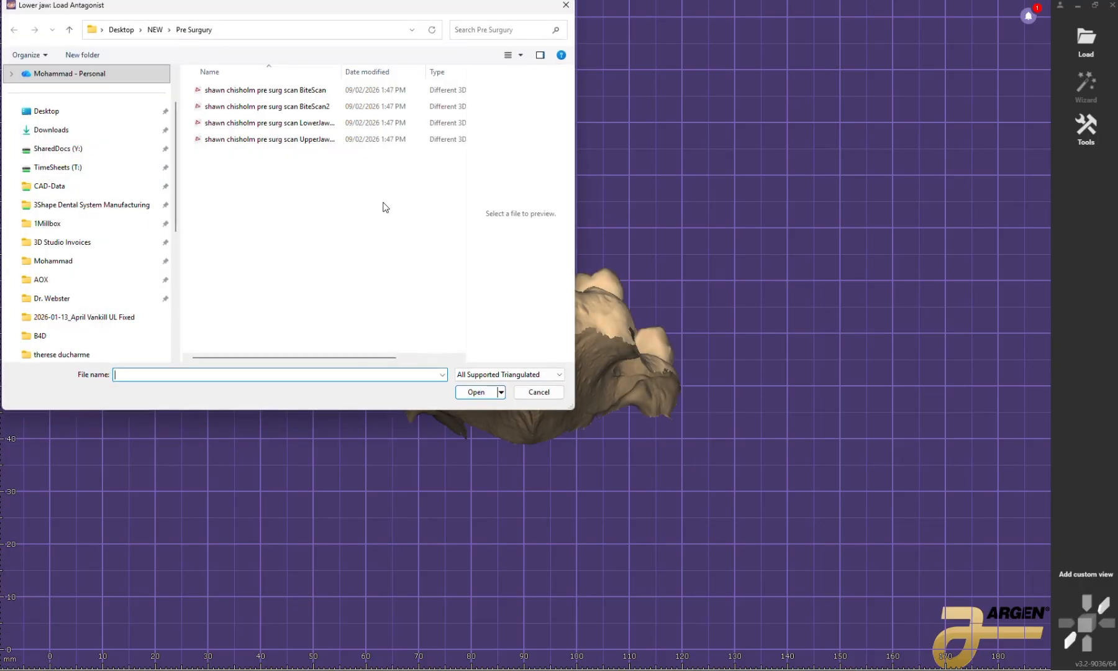
click(279, 122)
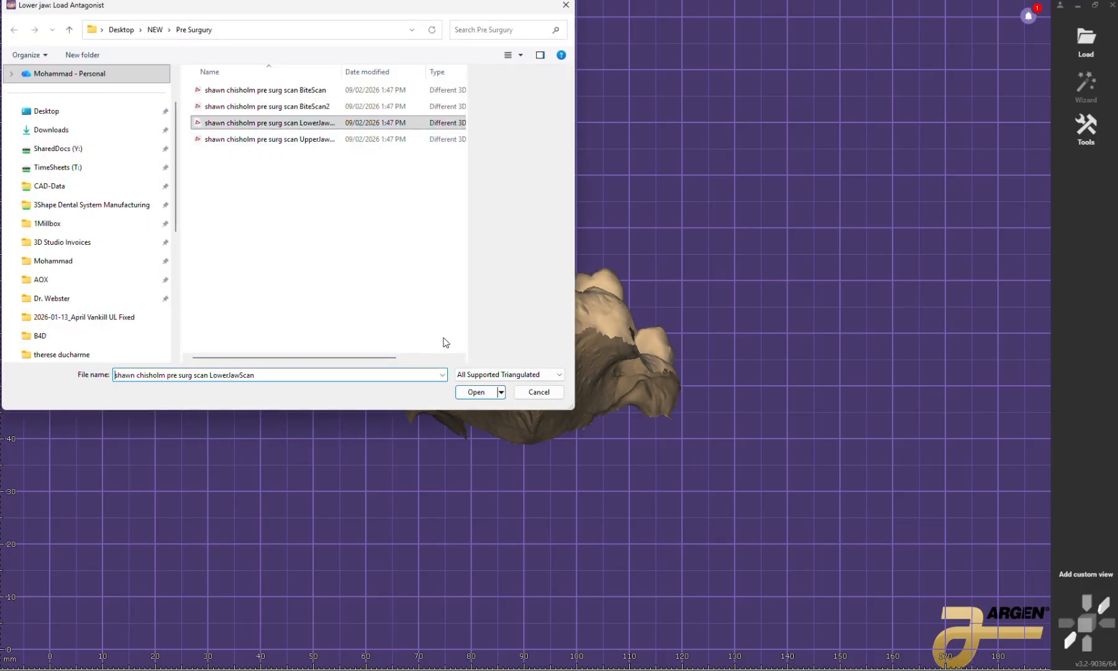
click(472, 397)
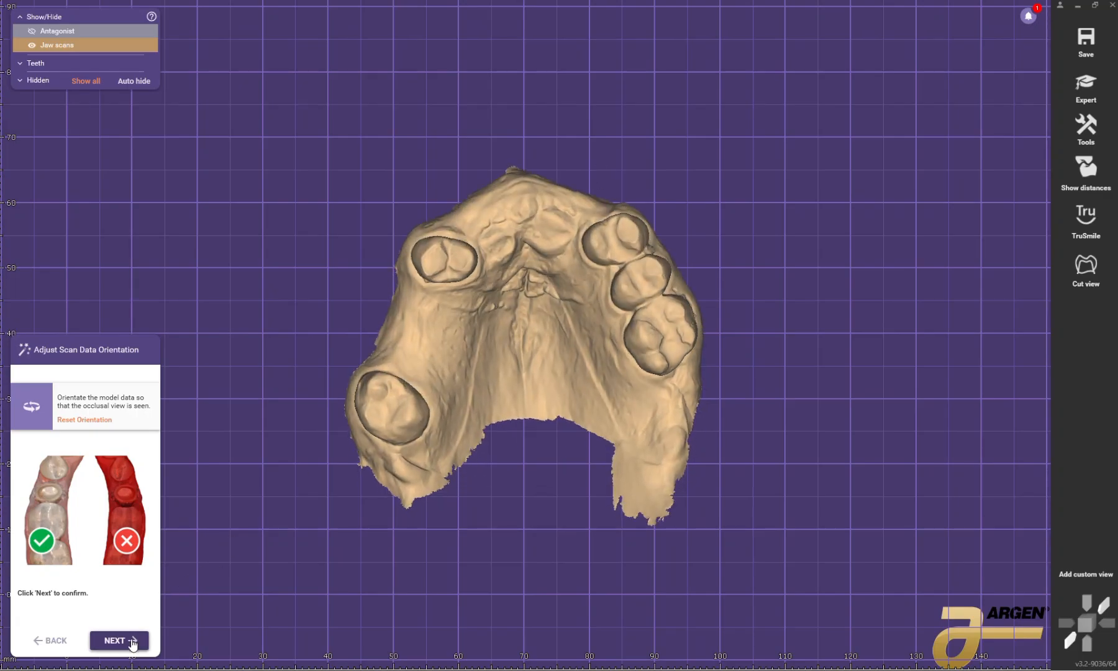
Step: Accept the scan orientation, pass over segmentation and Smile Creator, and switch to Expert mode
click(130, 641)
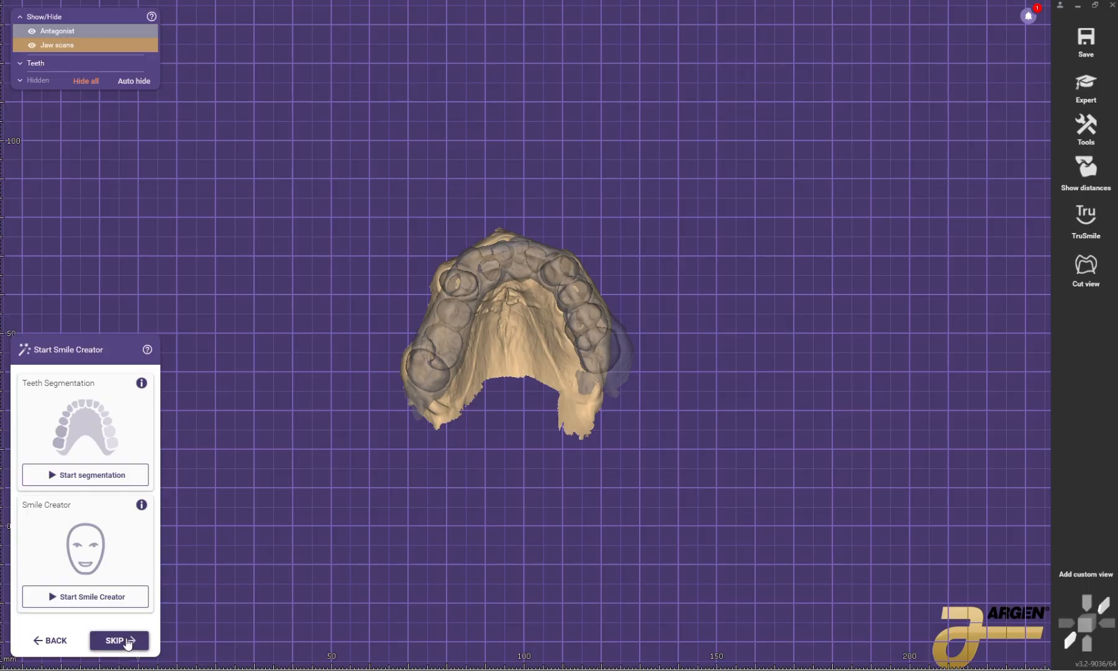
click(127, 641)
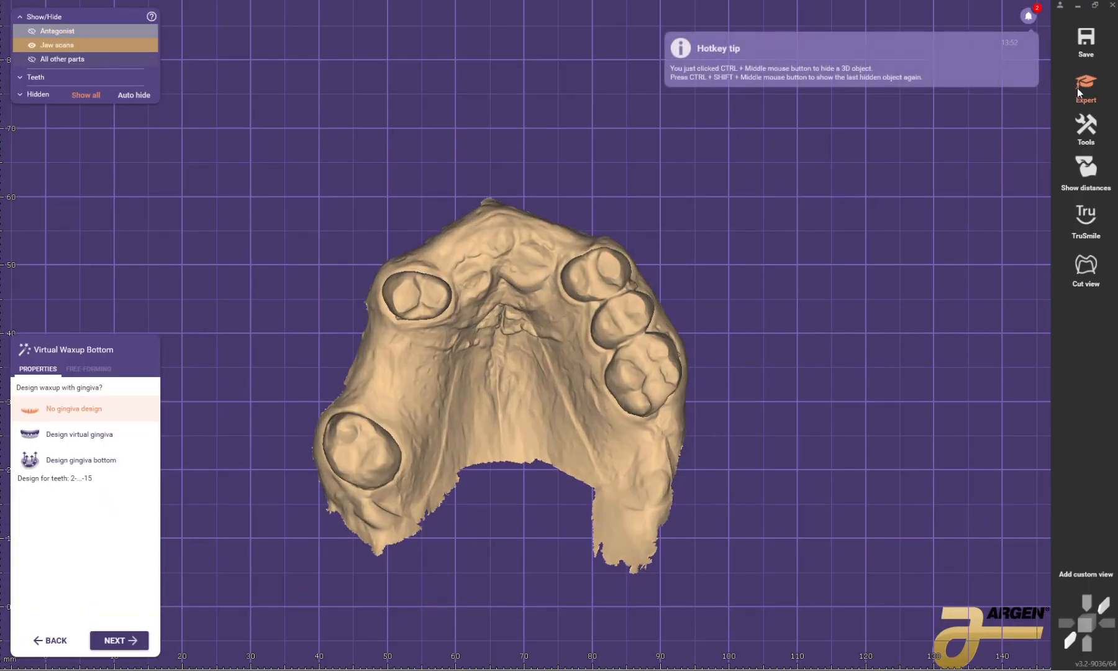
click(1081, 87)
Step: Extract all five remaining upper teeth from the jaw scan as virtual pre-op copies
right_click(516, 315)
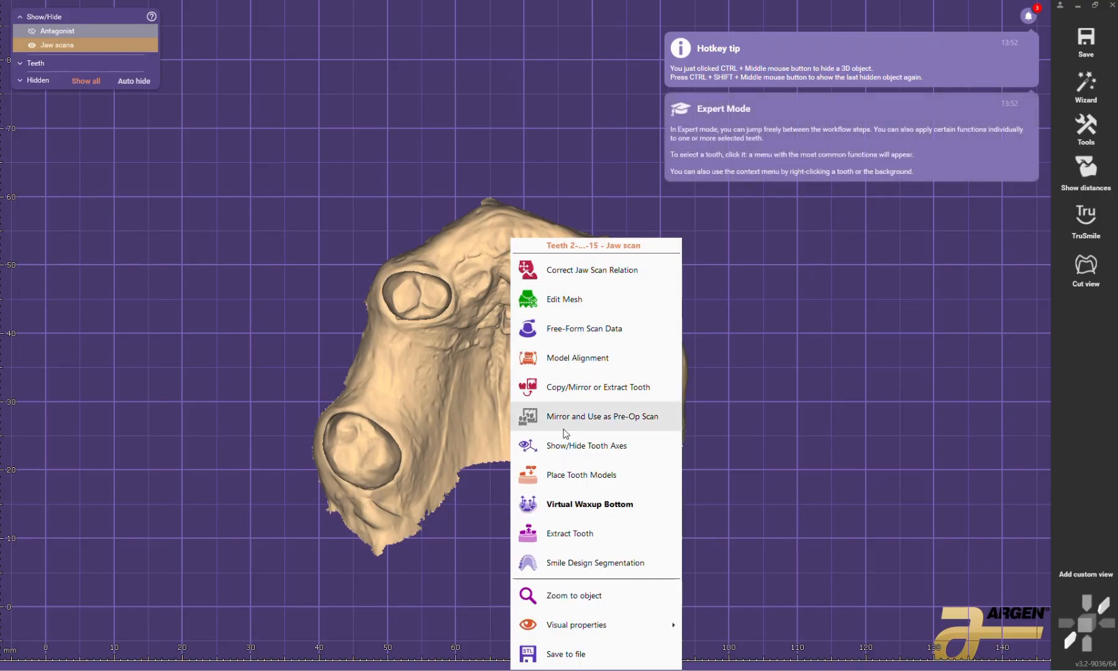
click(569, 532)
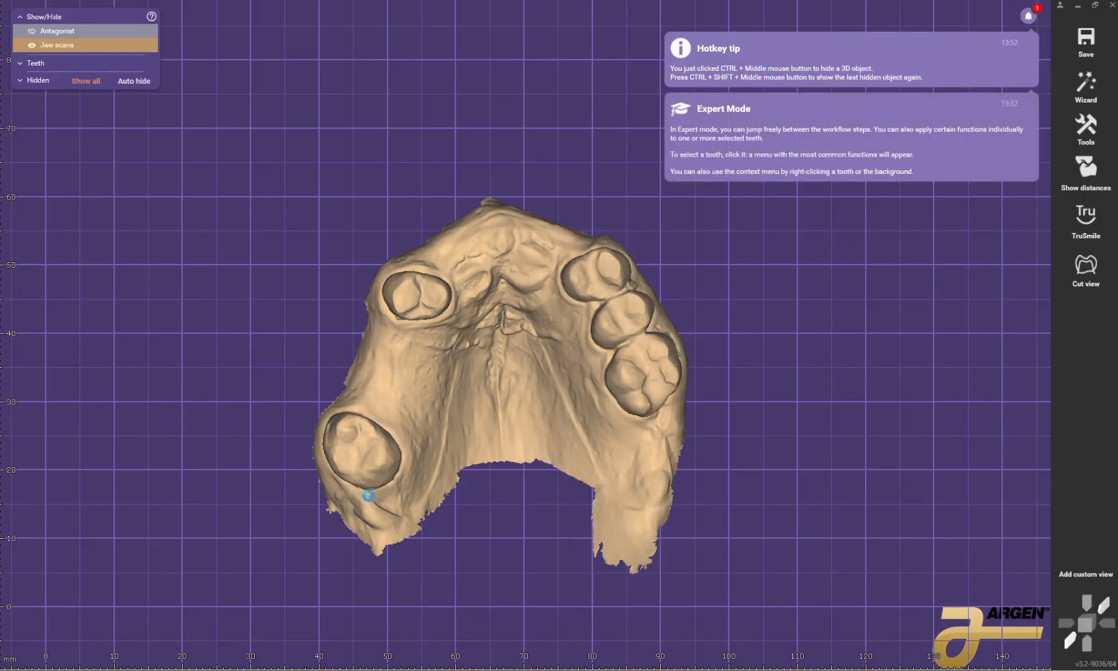
scroll(359, 455, up, 5)
click(363, 443)
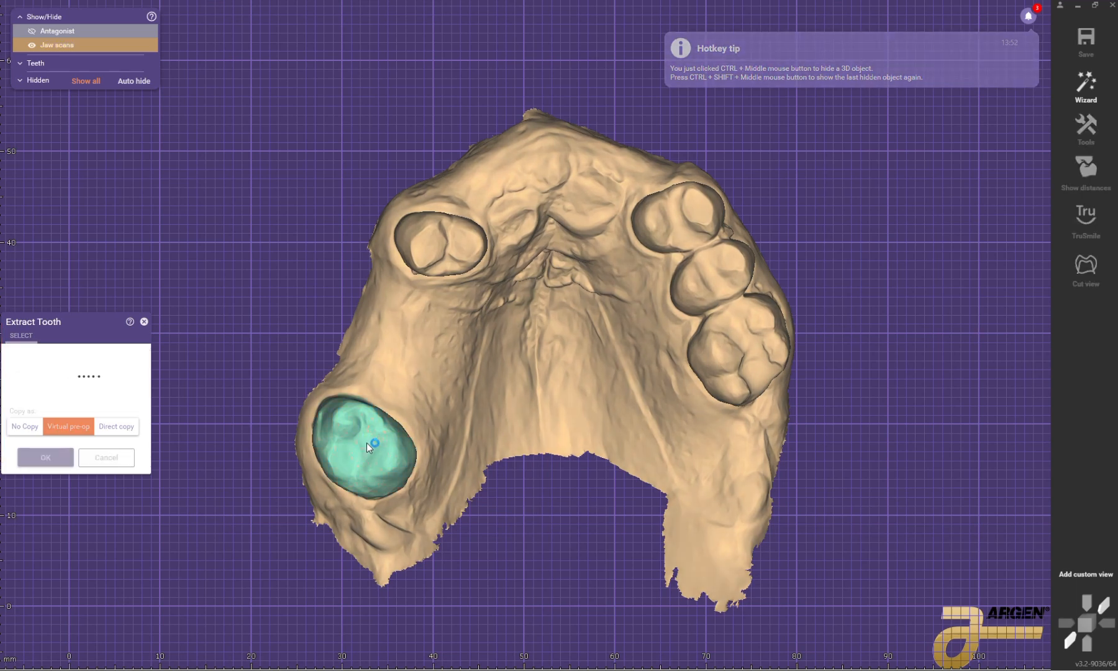
click(172, 448)
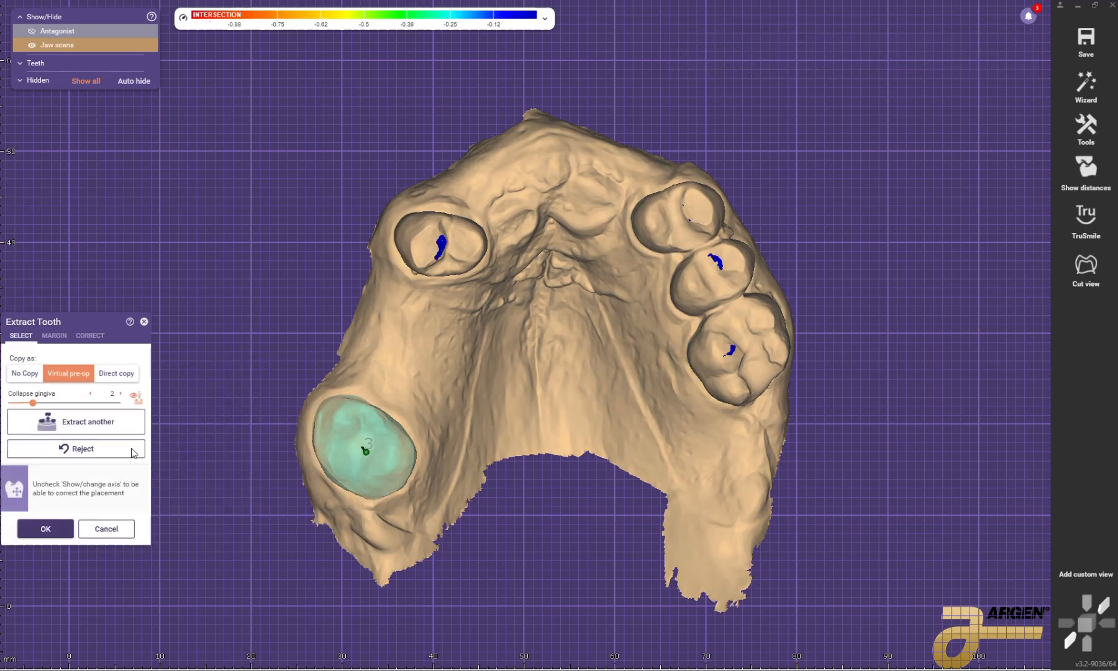
click(701, 223)
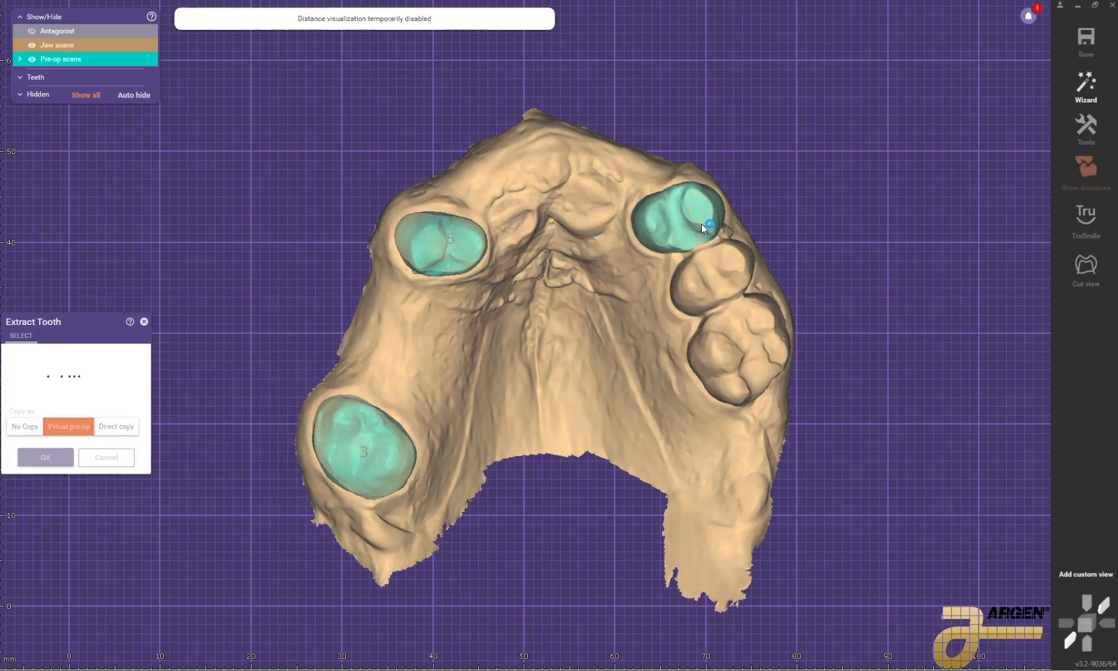
click(281, 412)
click(718, 282)
click(294, 434)
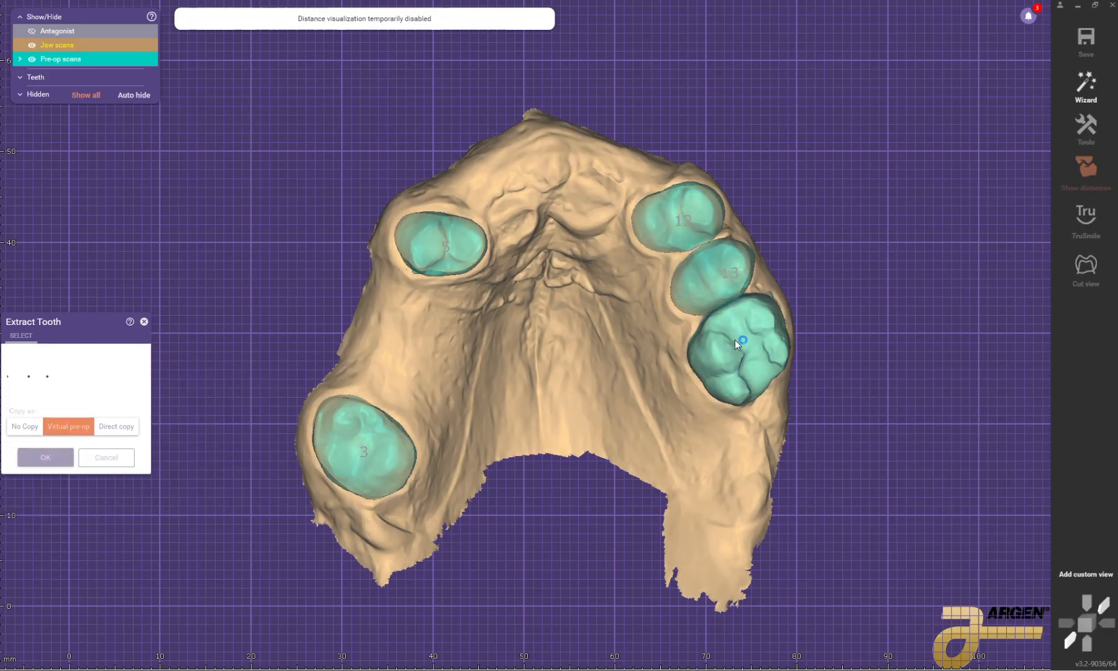
click(735, 340)
click(290, 447)
click(43, 537)
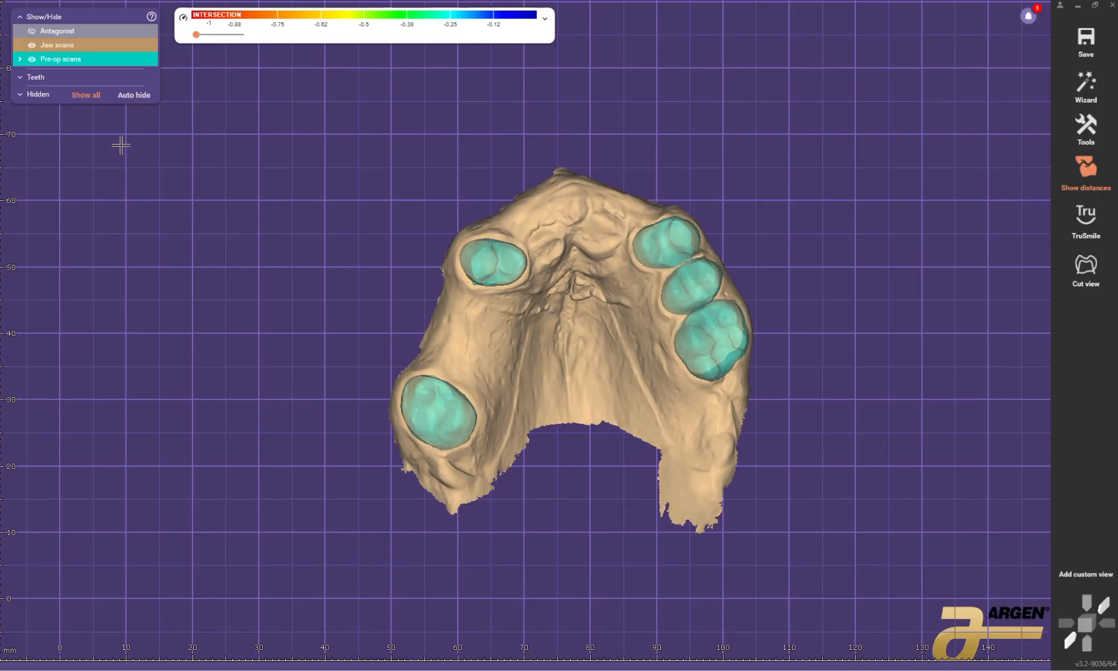
Step: Hide the pre-op scans and smooth all extraction sites on the upper jaw scan with a larger Smooth/Flatten brush at maximum strength
click(31, 59)
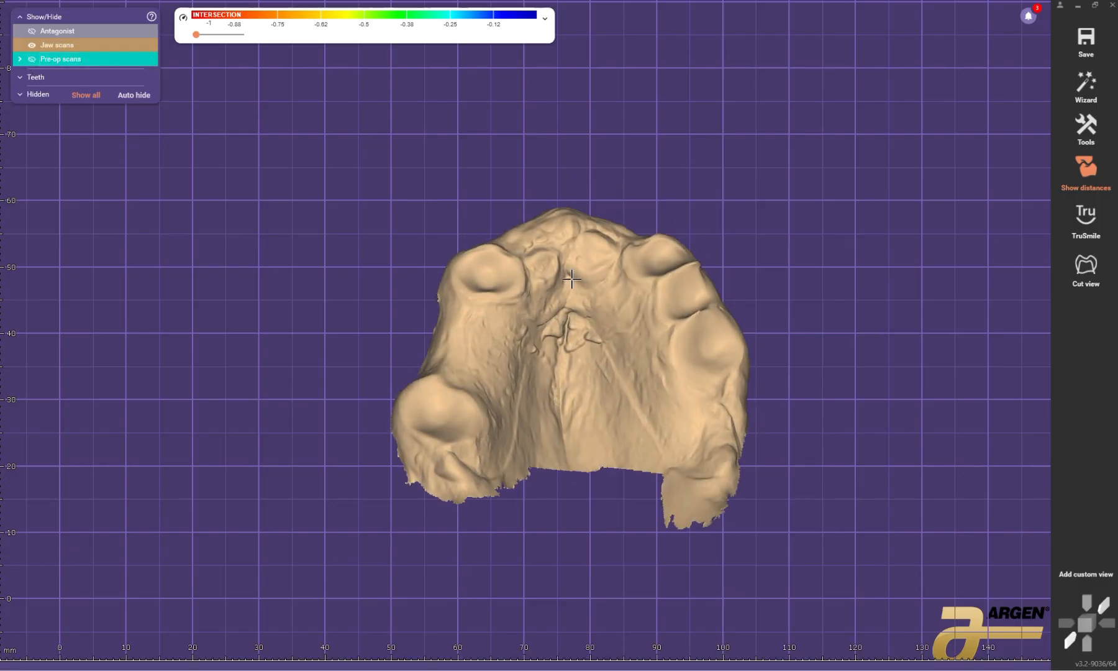
right_click(661, 283)
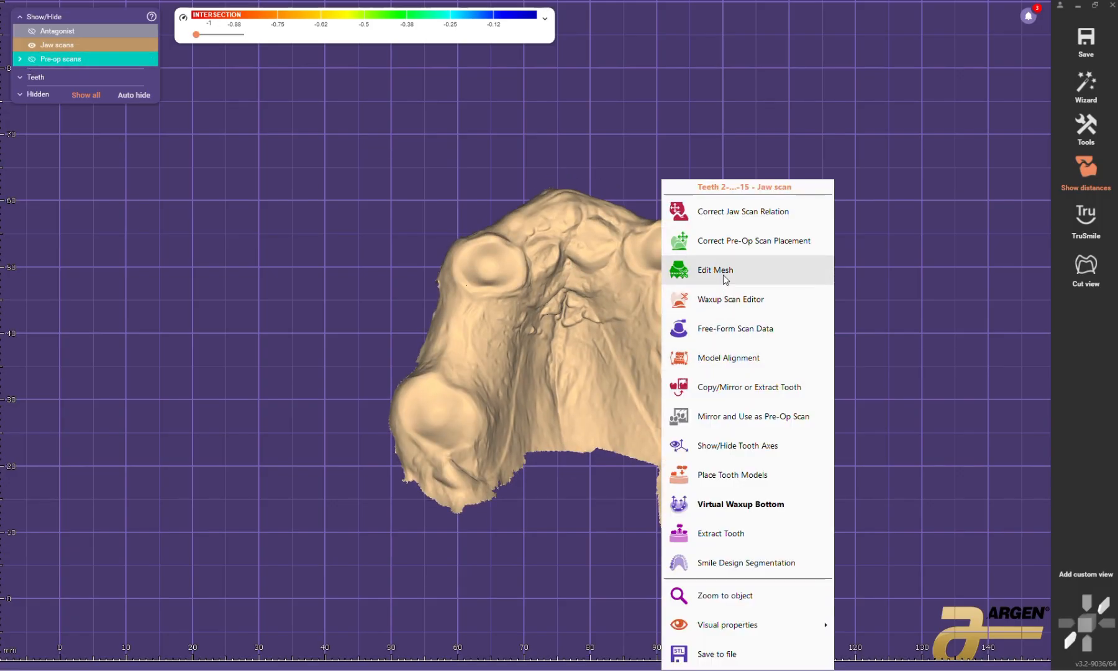
click(735, 328)
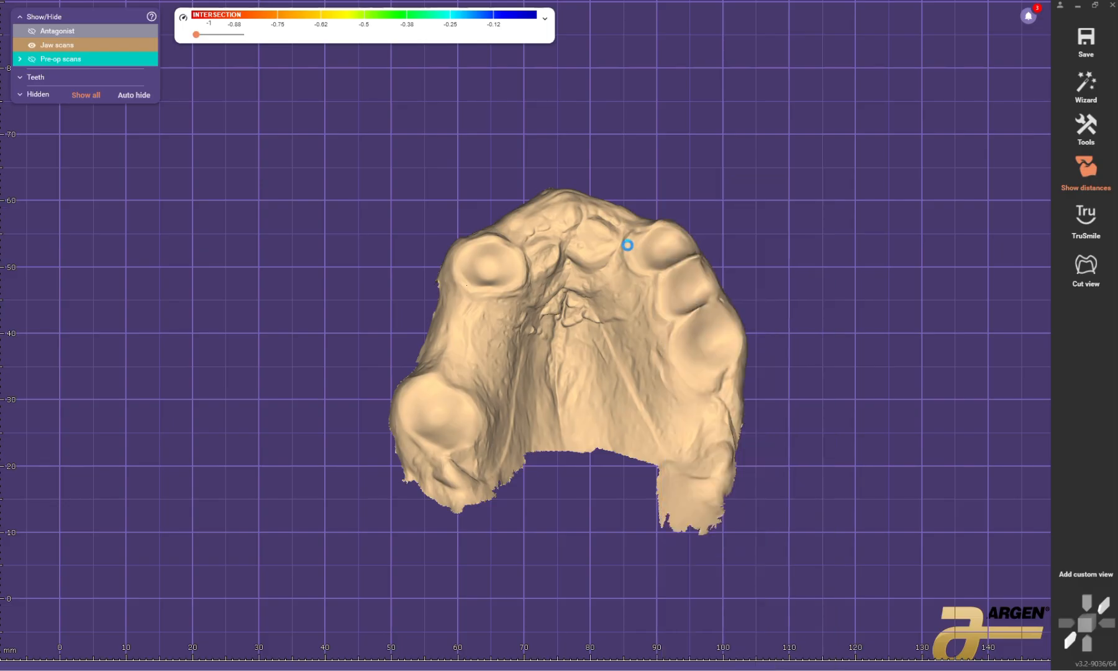
click(109, 369)
scroll(671, 319, up, 3)
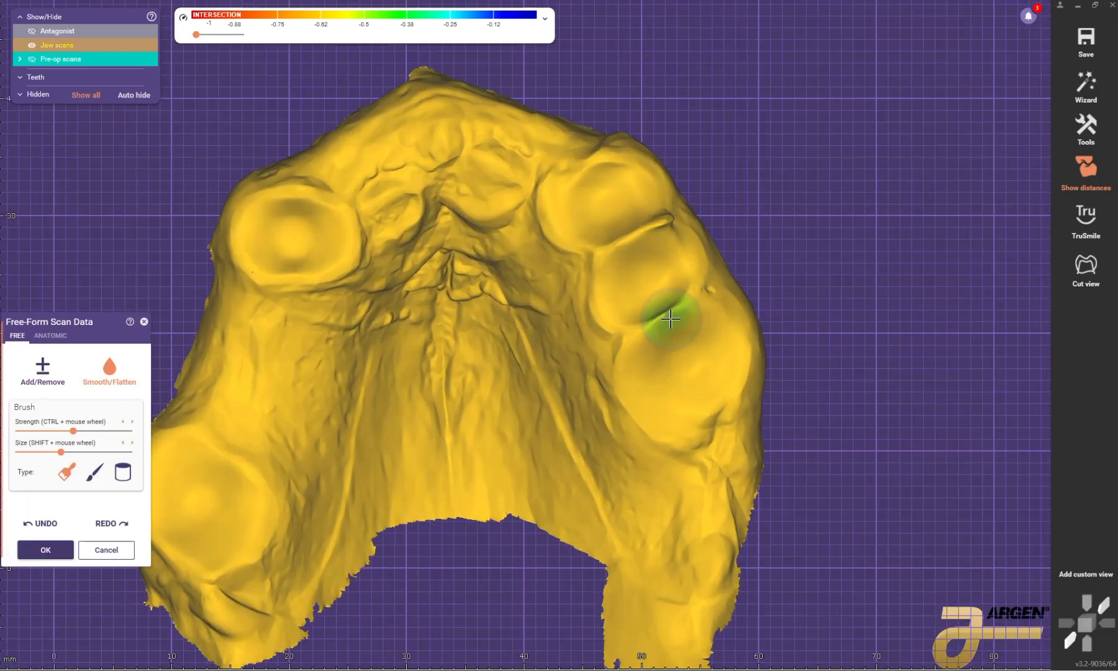
ctrl+scroll(664, 320, up, 5)
scroll(661, 319, up, 1)
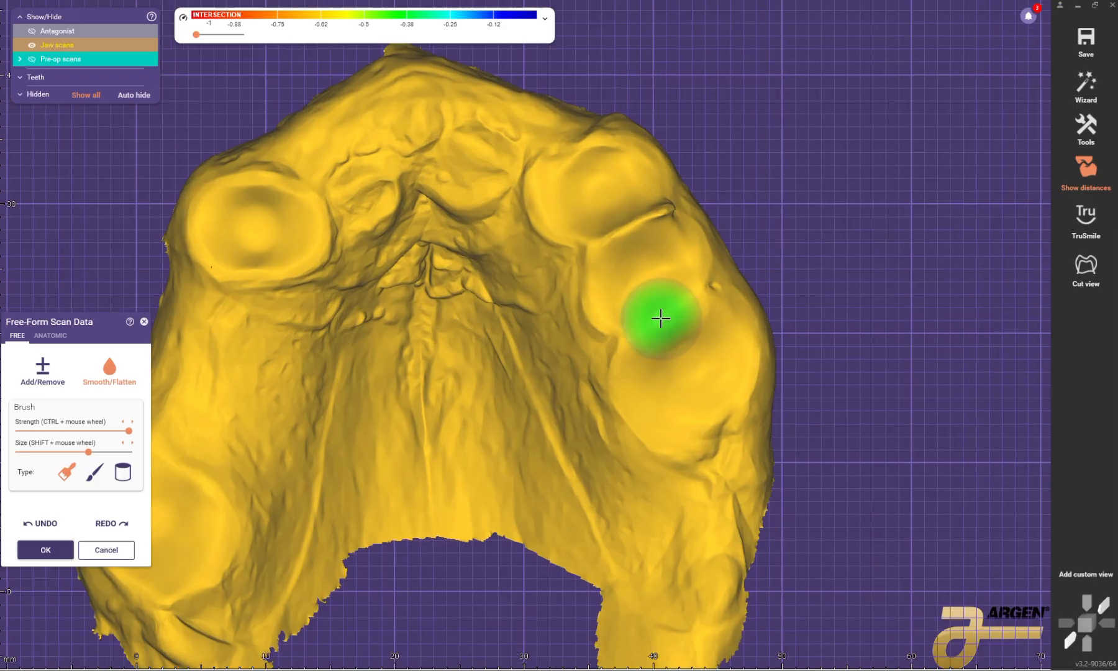
mouse_move(646, 278)
mouse_down()
mouse_move(640, 232)
mouse_move(609, 233)
mouse_move(589, 167)
mouse_move(674, 305)
mouse_move(632, 252)
mouse_move(649, 238)
mouse_move(596, 206)
mouse_up()
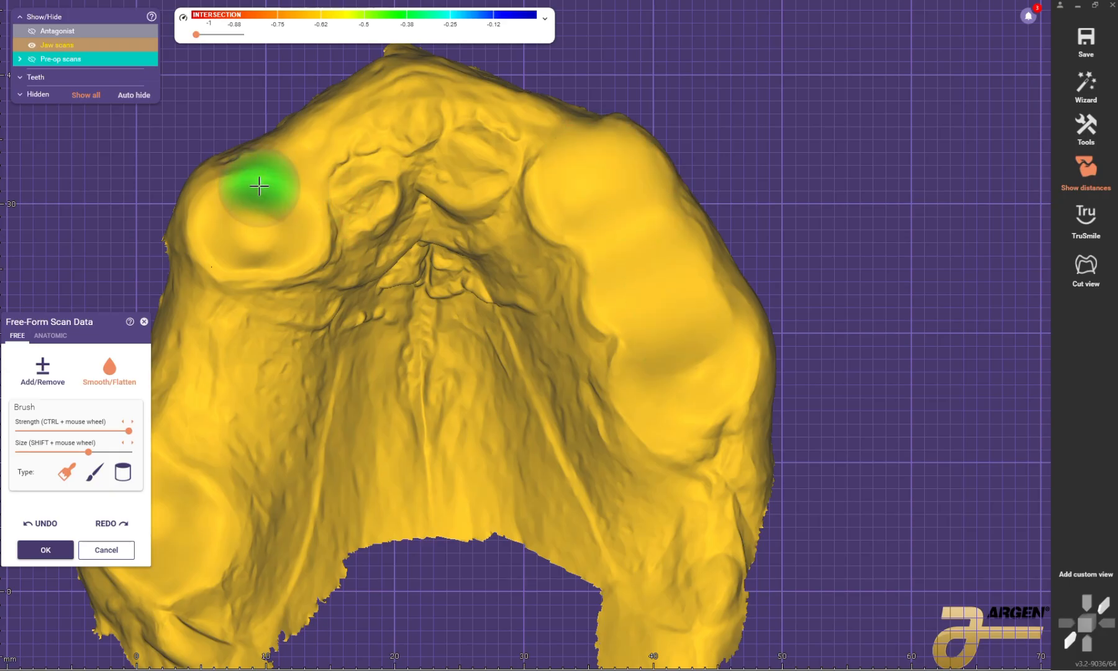
mouse_move(257, 187)
mouse_down()
mouse_move(215, 222)
mouse_move(237, 242)
mouse_move(255, 190)
mouse_move(255, 207)
mouse_move(304, 249)
mouse_up()
scroll(354, 236, down, 4)
right_drag(404, 192, 398, 185)
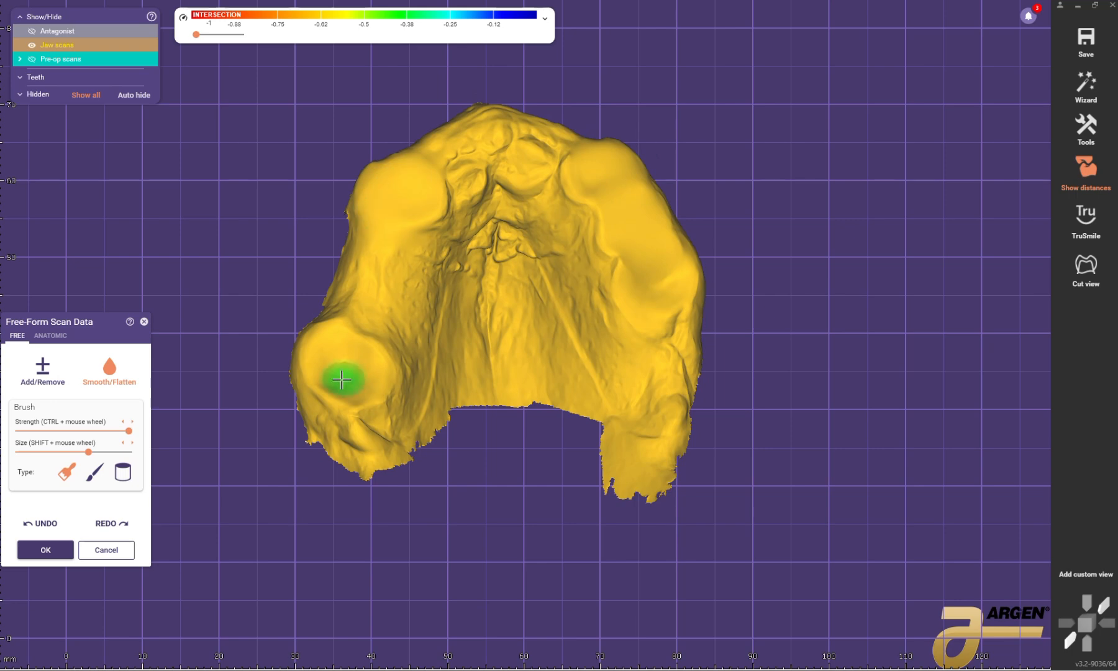
click(44, 554)
Step: Return to the wizard, generate the virtual waxup bottom with the Design gingiva bottom option, and continue to tooth model placement
middle_drag(763, 205, 764, 287)
right_drag(764, 287, 763, 269)
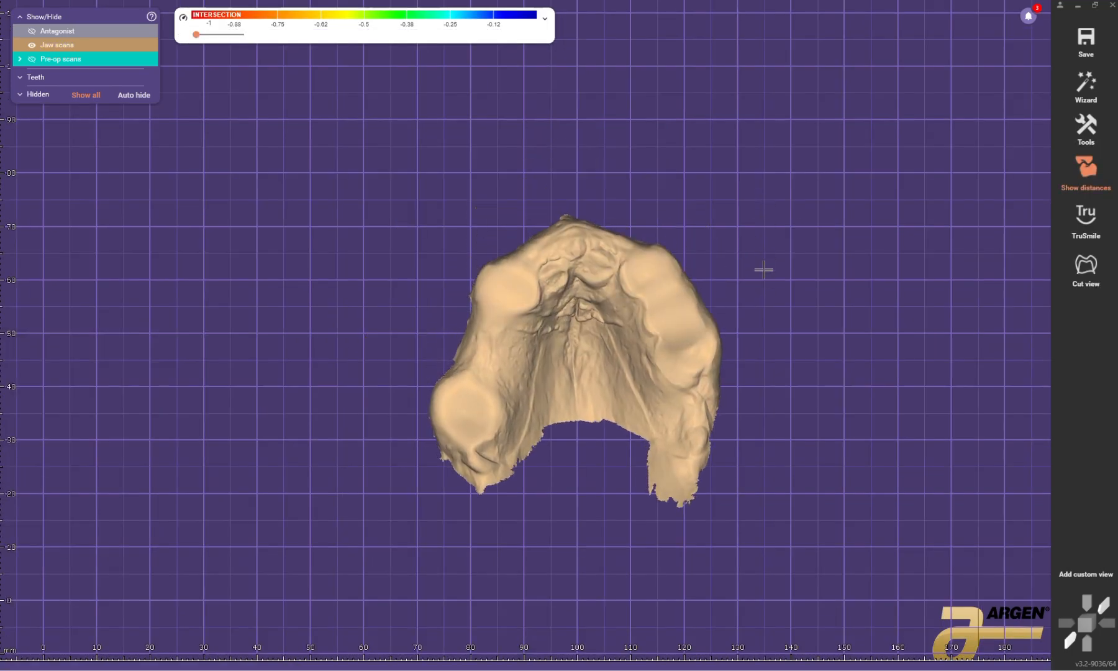
click(1081, 89)
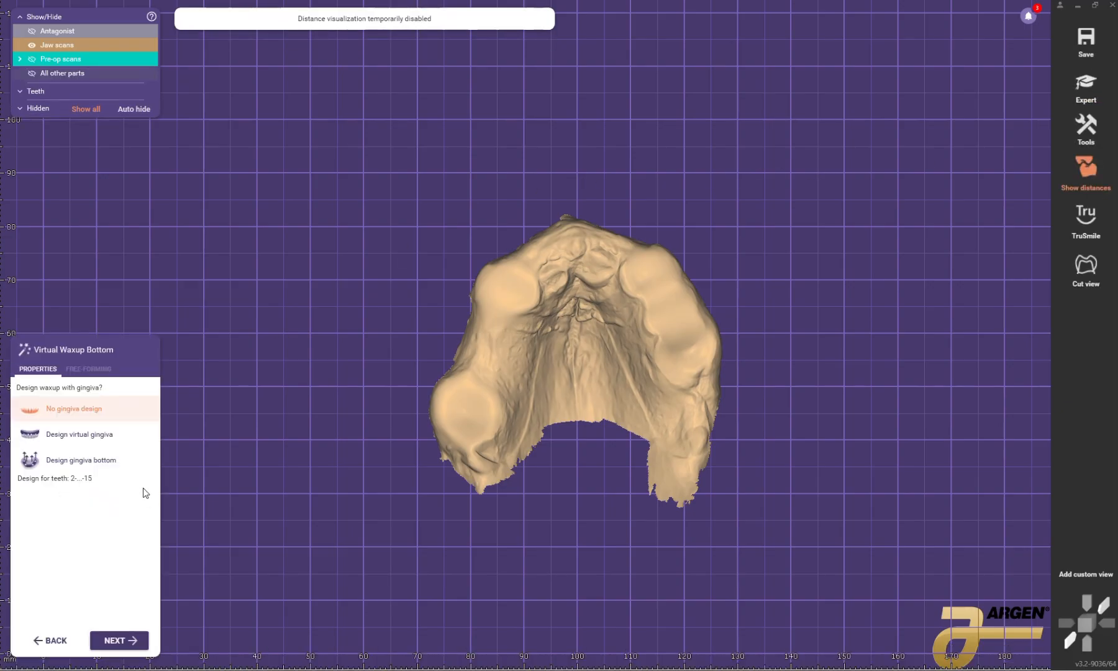
click(107, 435)
click(93, 460)
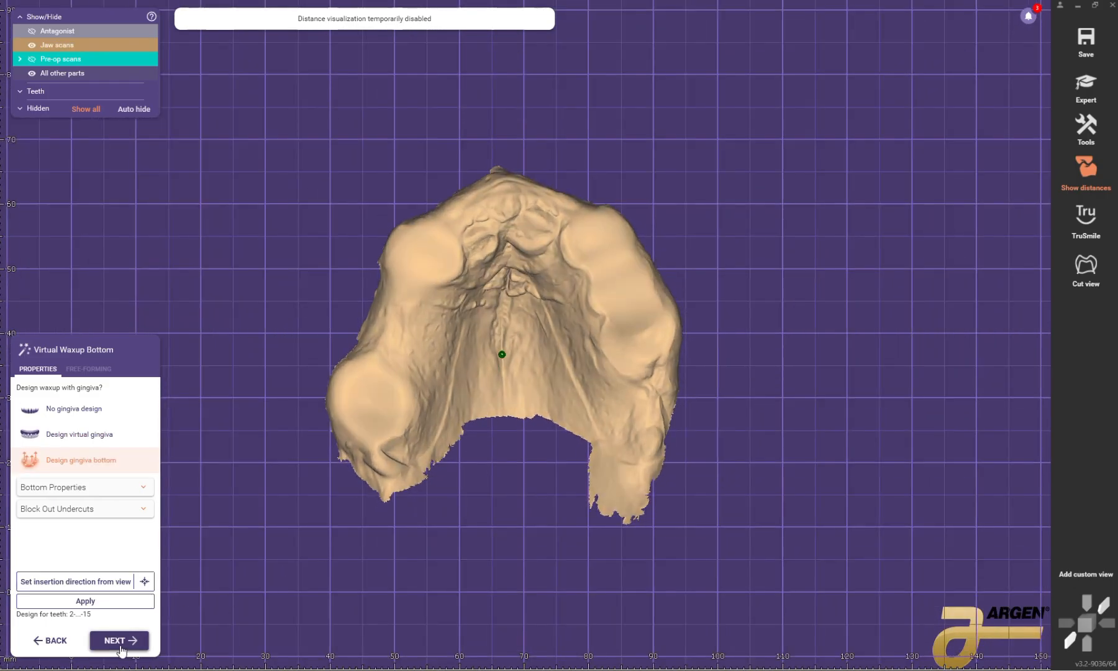
click(118, 602)
scroll(733, 264, down, 1)
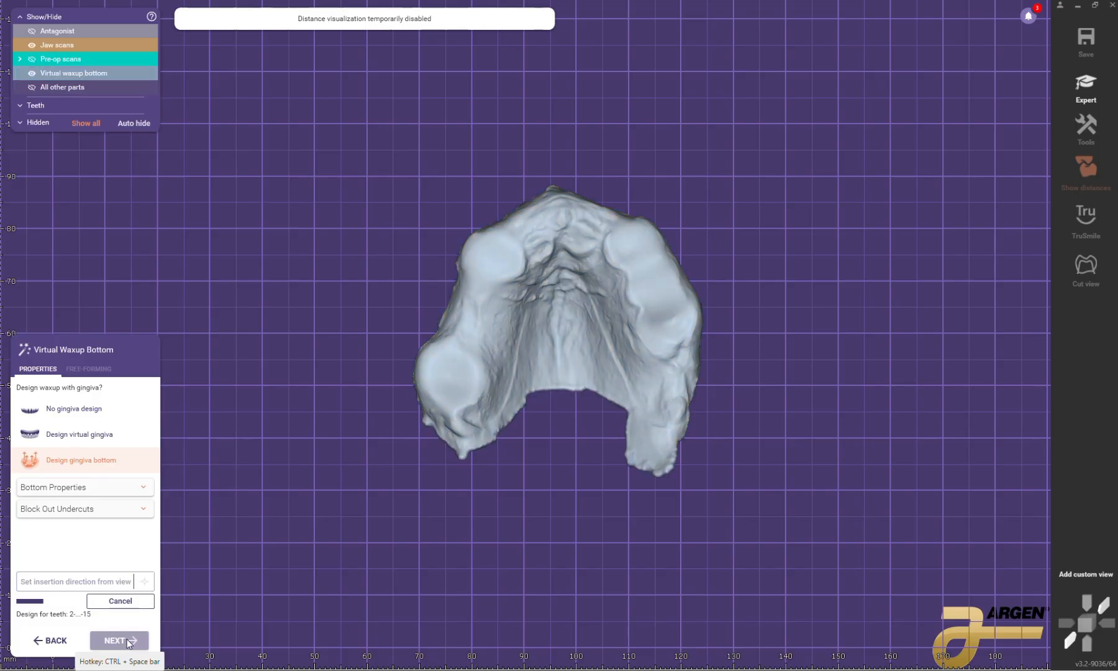
click(128, 640)
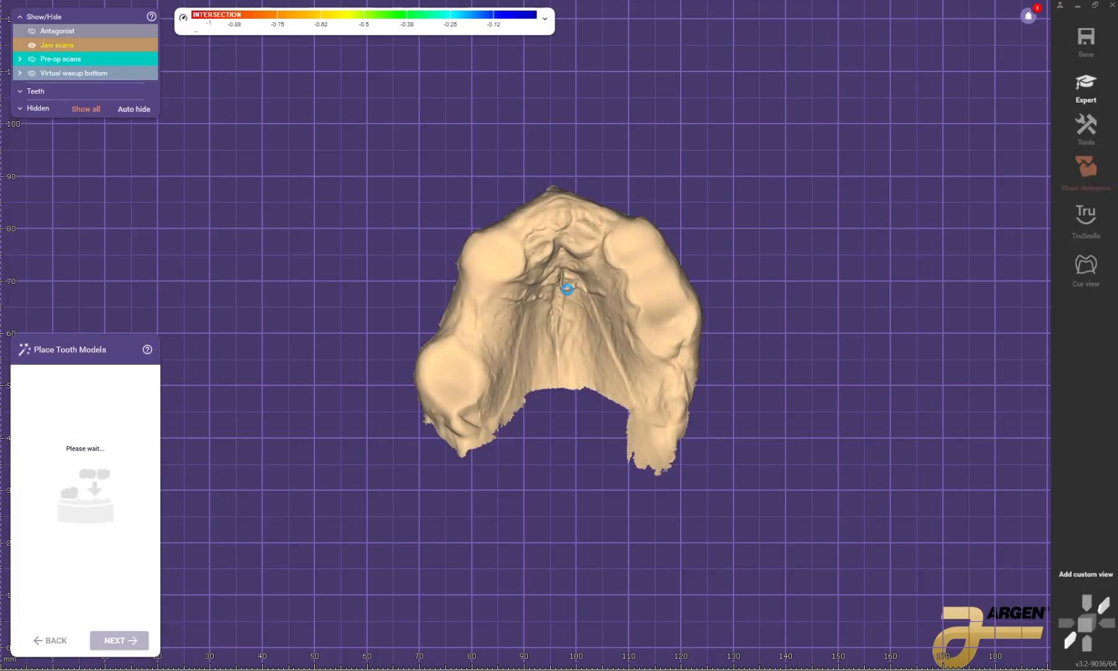
Step: Choose the Miguel Soares - NEW GENE... tooth library for the upper bridge on teeth 2-15
click(435, 403)
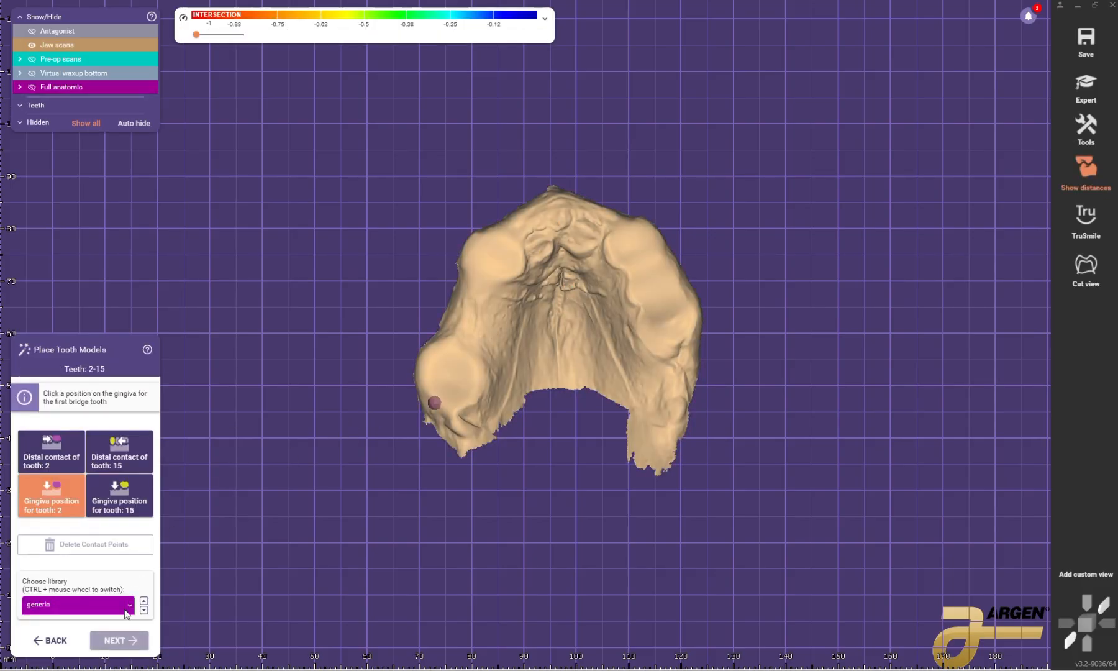
click(125, 605)
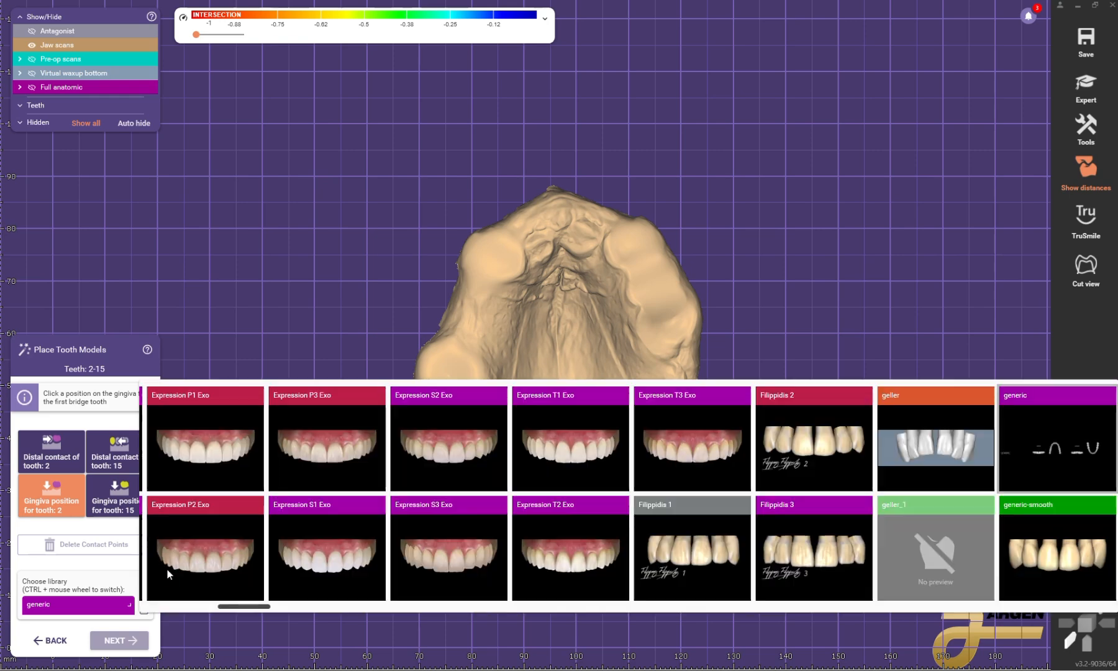
scroll(601, 499, down, 10)
scroll(744, 477, down, 10)
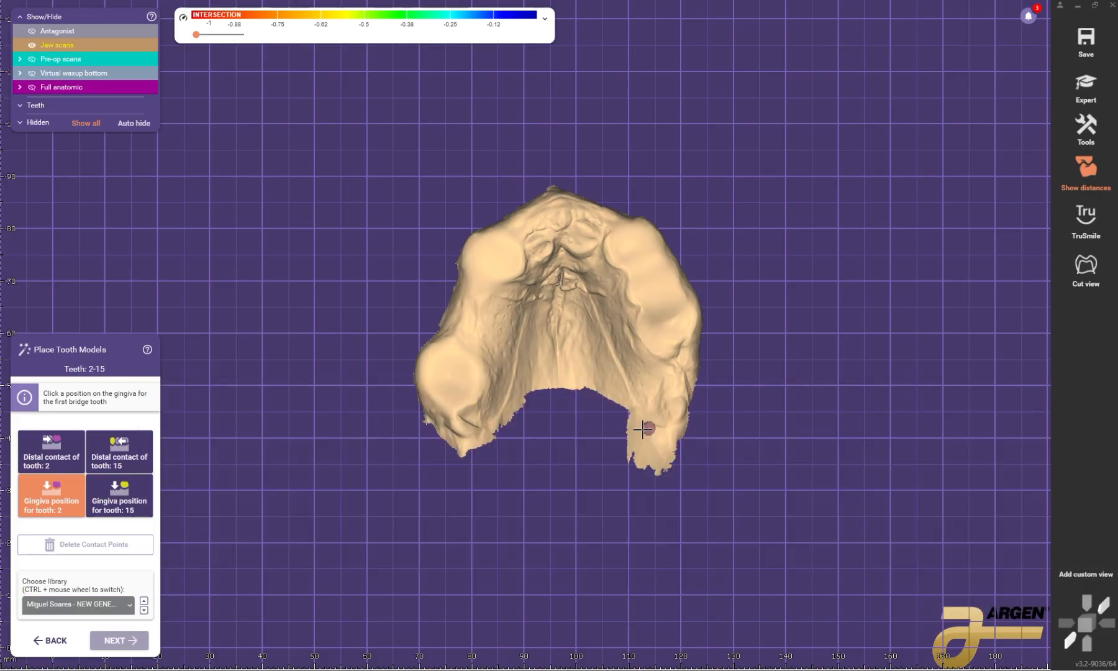
Step: Set the gingiva positions for teeth 2 and 15 on the two posterior ridges and continue to tooth placement
click(449, 398)
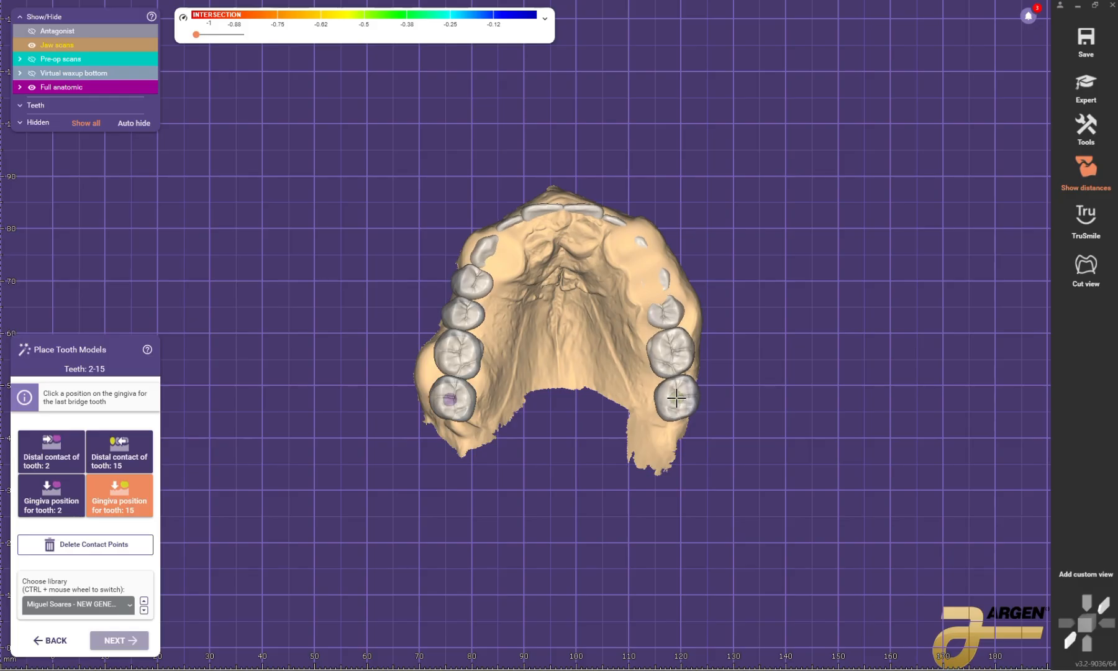
click(676, 399)
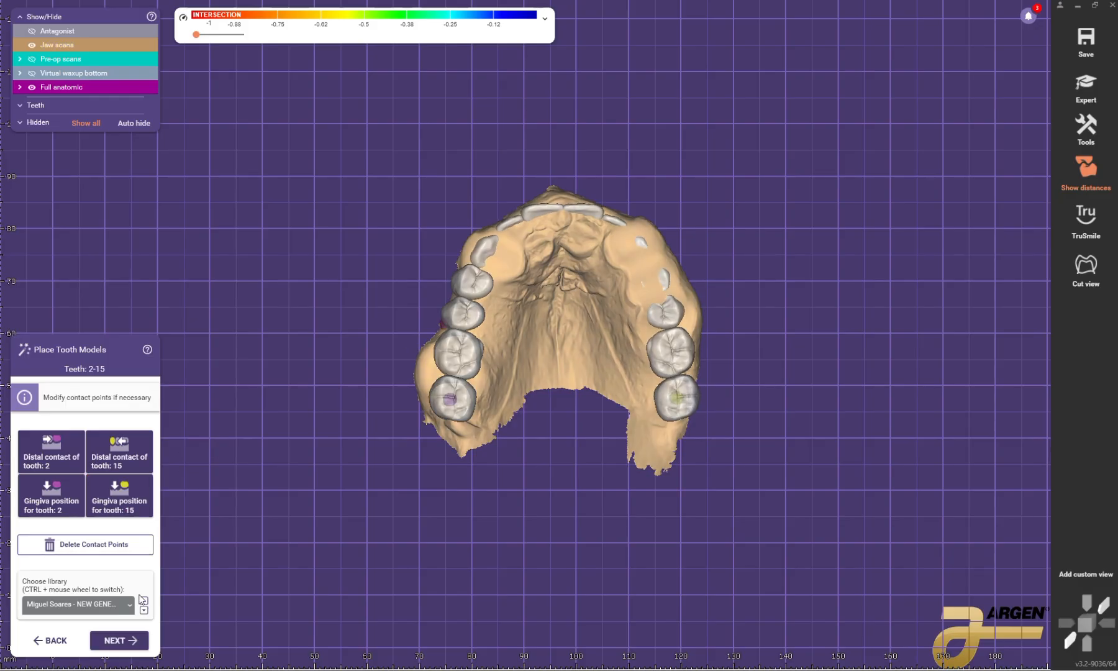
click(122, 640)
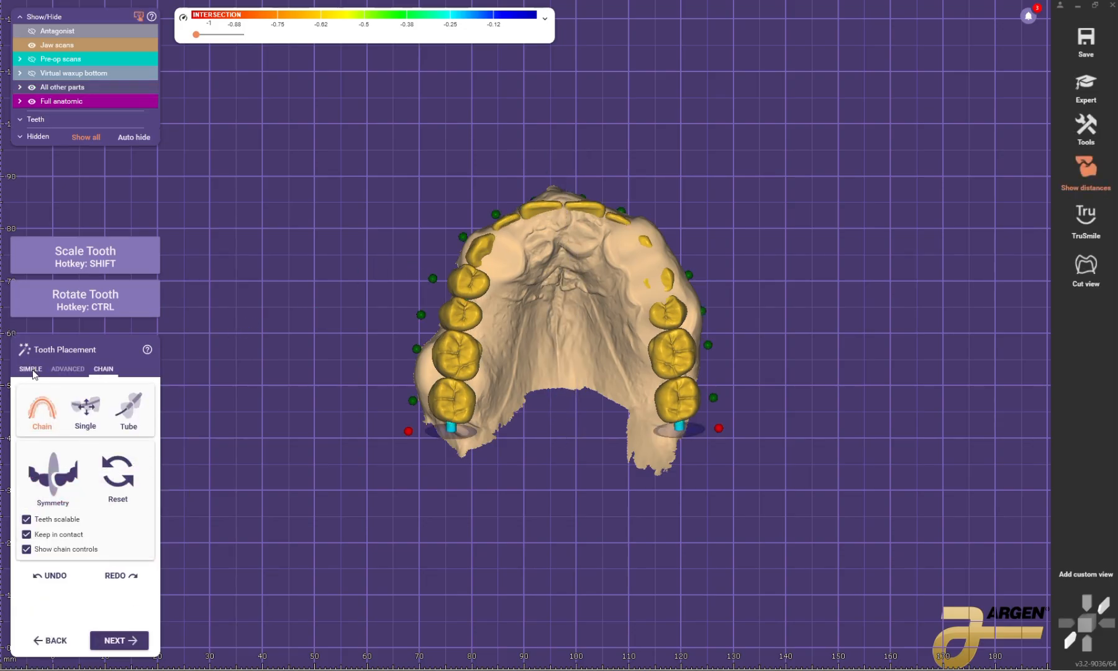
Step: Use simple placement with Move all simultaneously, show the antagonist, and shift the whole upper tooth arch over the ridge
click(31, 370)
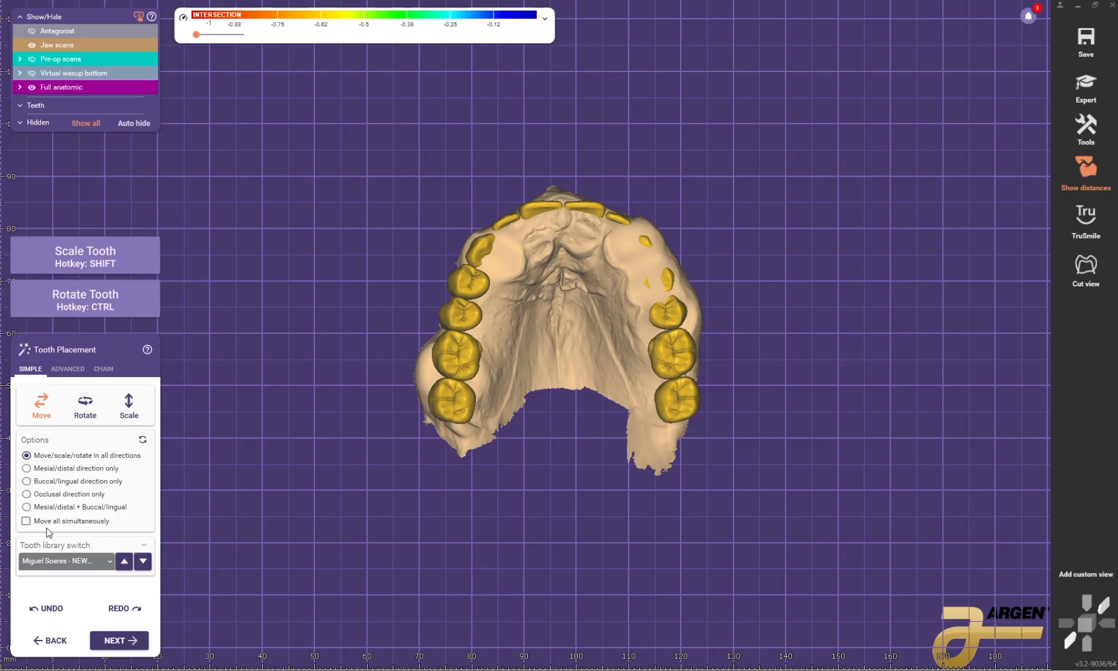
scroll(560, 280, down, 2)
key(ctrl+a)
scroll(570, 326, up, 3)
right_drag(564, 267, 576, 371)
scroll(577, 371, up, 3)
mouse_move(589, 329)
mouse_down()
mouse_move(588, 350)
mouse_move(594, 318)
mouse_move(582, 343)
mouse_up()
right_drag(582, 342, 589, 215)
ctrl+drag(589, 215, 584, 200)
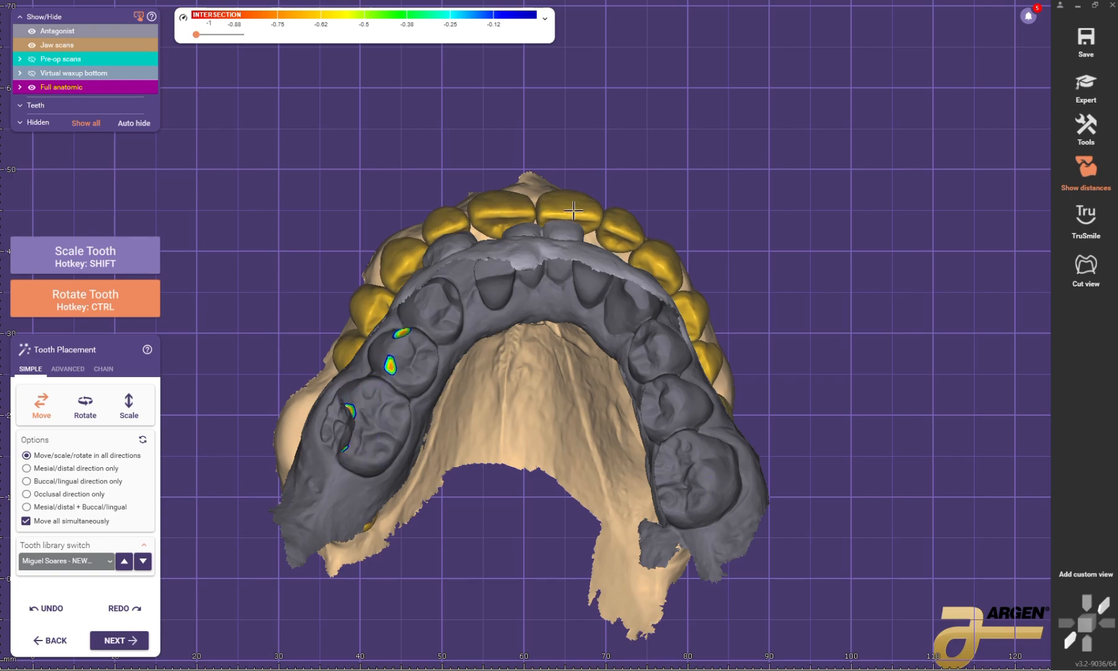
Step: Move and rotate all upper teeth together to align the arch and occlusal plane with the antagonist
scroll(567, 235, down, 3)
right_drag(583, 193, 603, 273)
scroll(567, 235, down, 2)
scroll(611, 277, up, 4)
ctrl+drag(612, 277, 593, 246)
scroll(613, 222, down, 1)
right_drag(594, 246, 609, 153)
scroll(614, 223, down, 1)
scroll(609, 153, up, 4)
ctrl+drag(609, 152, 463, 180)
scroll(536, 197, down, 3)
right_drag(463, 180, 533, 210)
scroll(569, 210, up, 1)
scroll(533, 210, up, 3)
shift+drag(603, 220, 550, 233)
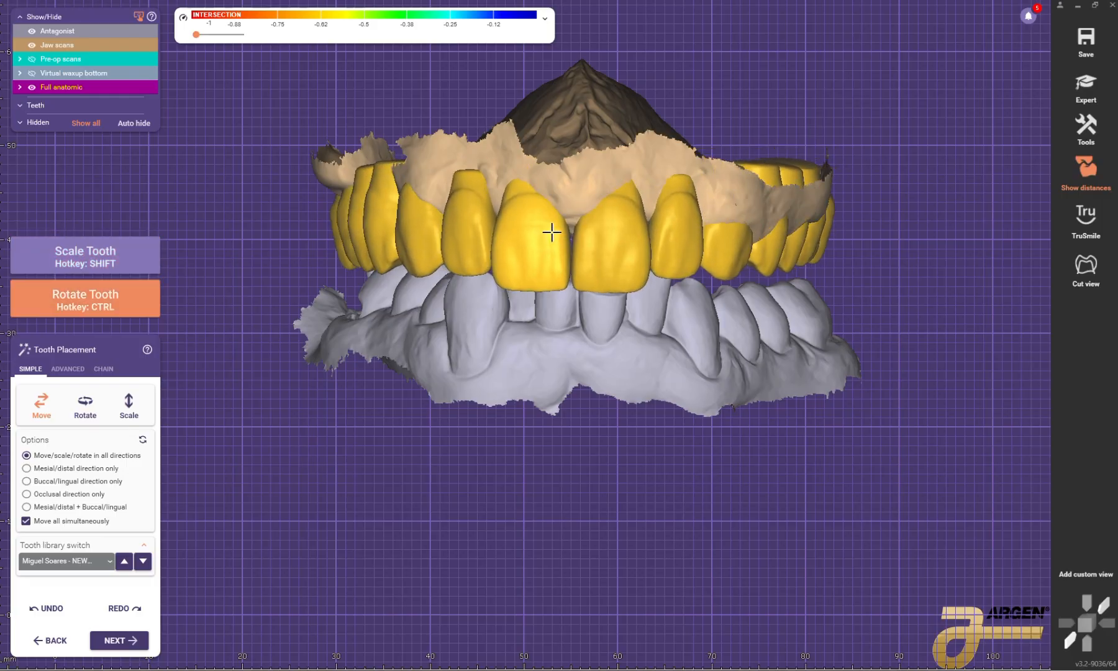
Step: Fine-tune the size, tilt and height of the complete upper arch from the occlusal and frontal views
right_drag(604, 215, 600, 81)
middle_drag(599, 332, 554, 547)
scroll(572, 145, up, 3)
drag(571, 145, 582, 137)
scroll(578, 138, down, 6)
right_drag(578, 125, 587, 239)
scroll(594, 240, up, 6)
drag(596, 233, 593, 229)
scroll(594, 230, down, 6)
right_drag(594, 230, 557, 217)
scroll(557, 215, up, 5)
shift+drag(552, 191, 565, 206)
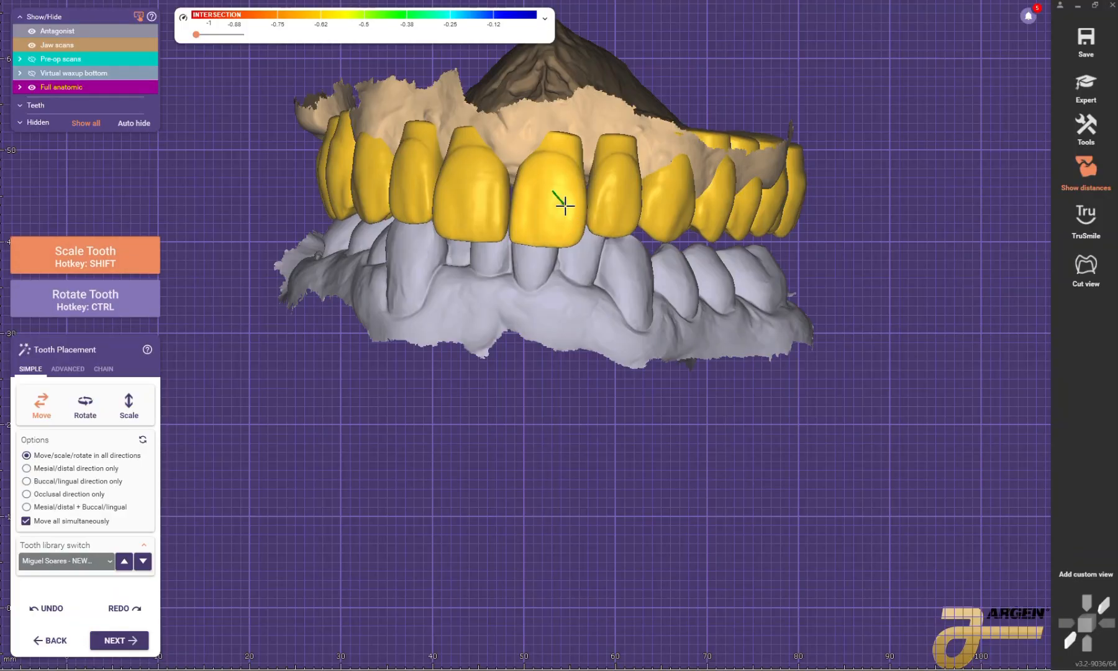
key(ctrl)
right_drag(554, 210, 577, 196)
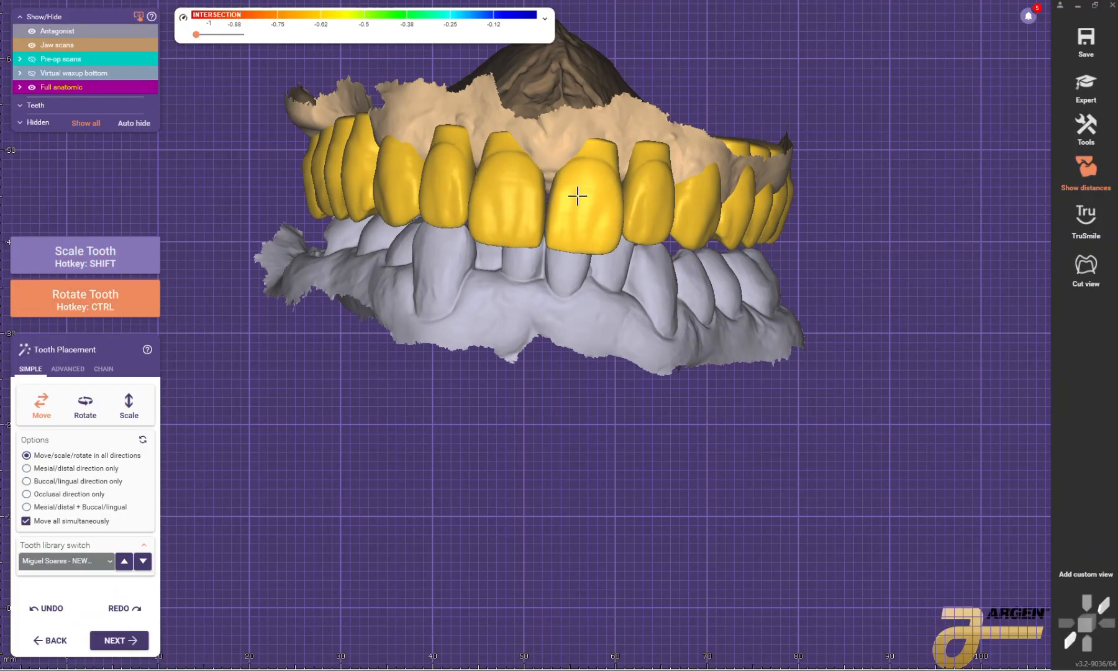
ctrl+drag(609, 199, 607, 200)
scroll(612, 202, down, 3)
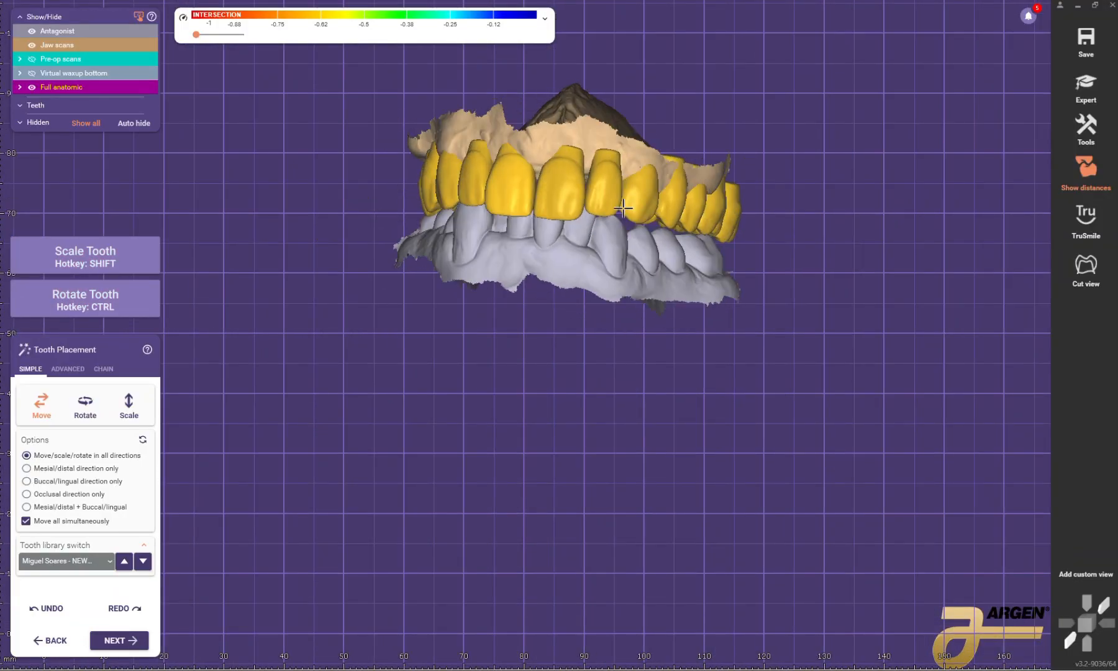
Step: Switch to advanced tooth placement and reposition the anterior teeth on the patient's left side individually against the antagonist
click(68, 368)
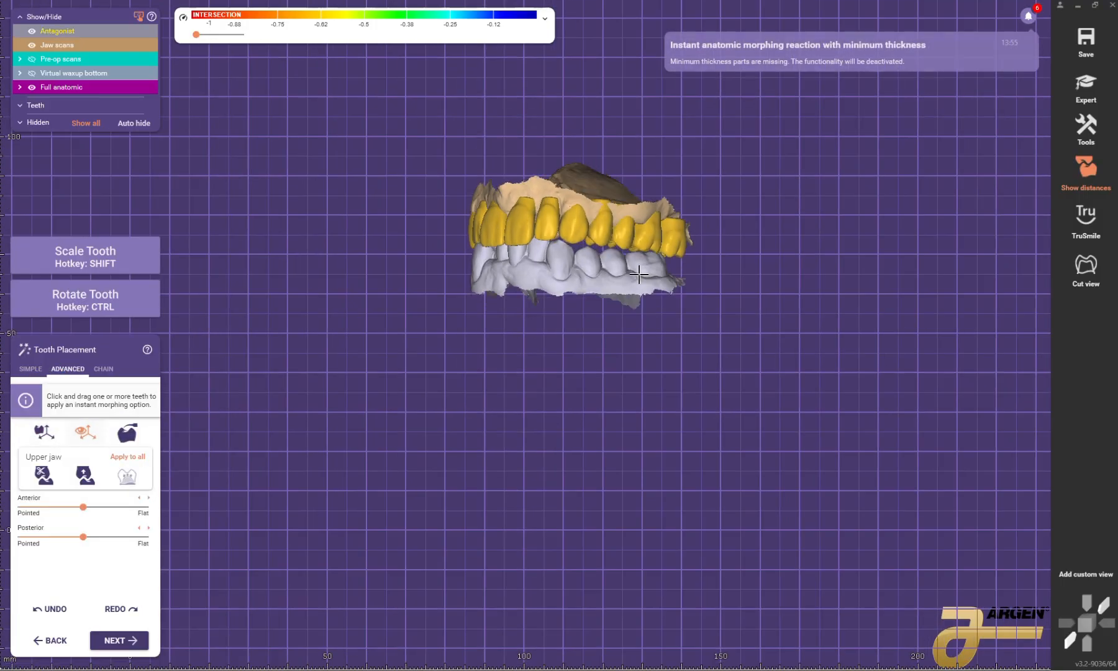
scroll(637, 228, up, 5)
scroll(637, 229, up, 2)
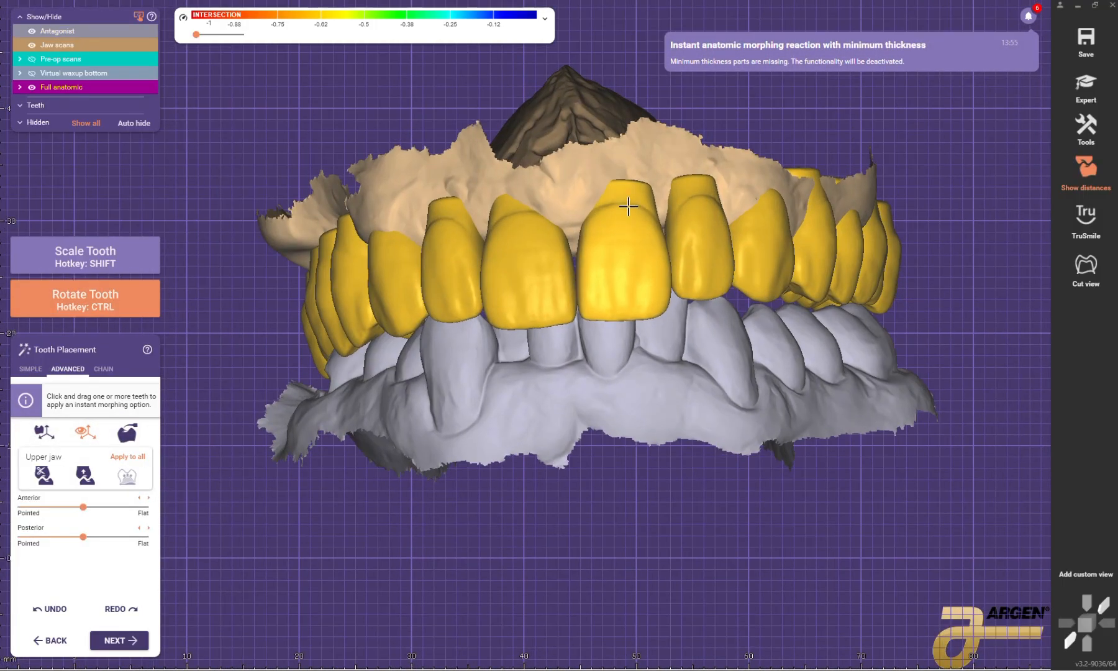
right_drag(628, 207, 589, 277)
scroll(589, 278, up, 2)
ctrl+drag(589, 277, 587, 257)
right_drag(659, 244, 624, 285)
ctrl+drag(624, 284, 632, 291)
right_drag(643, 297, 587, 236)
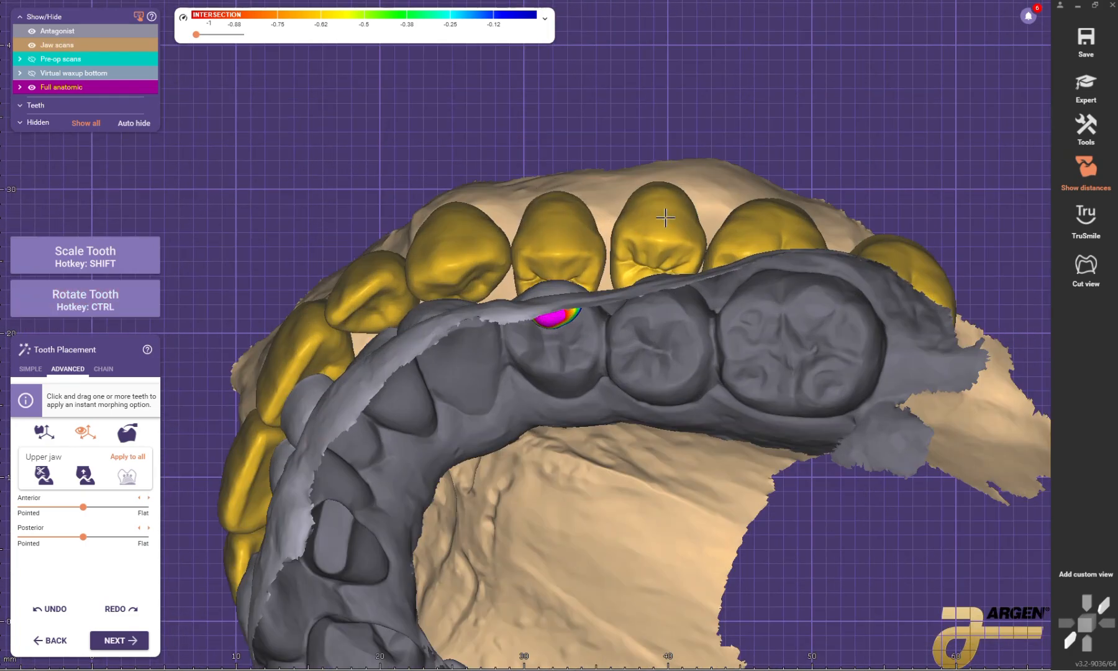
Step: Move the patient's upper left second premolar and first molar slightly buccally relative to the lower teeth
ctrl+drag(666, 217, 659, 210)
scroll(661, 212, down, 2)
right_drag(662, 213, 700, 269)
ctrl+drag(700, 269, 698, 279)
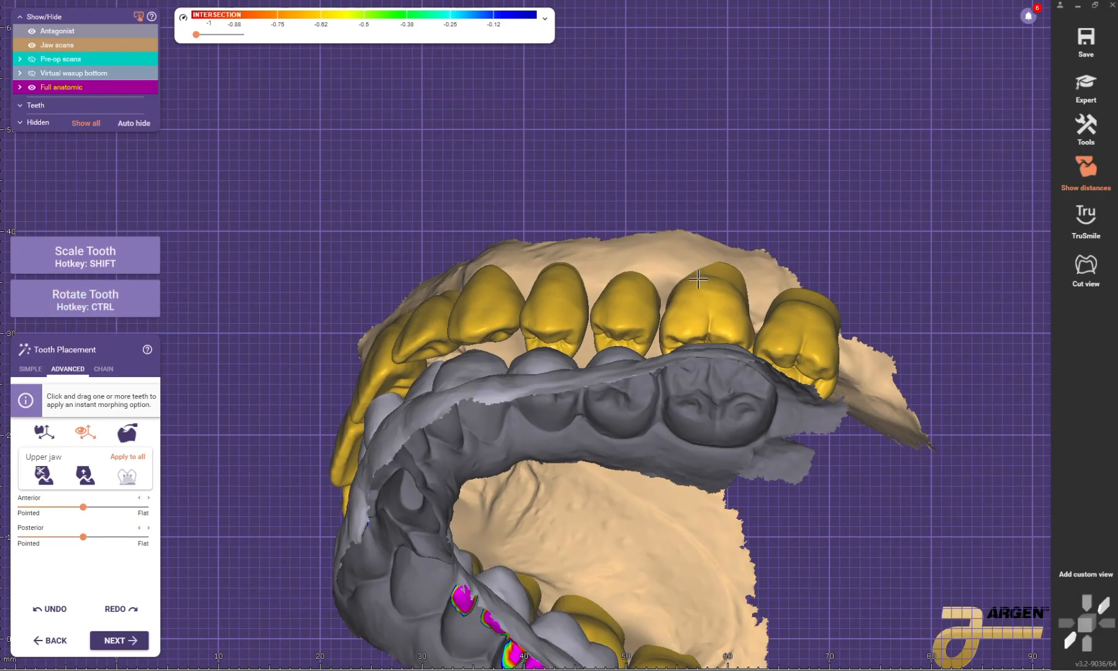
Step: Hide the antagonist, display the pre-op scans over the tooth setup, and continue the placement in Expert mode
scroll(698, 279, down, 3)
right_drag(699, 279, 593, 223)
scroll(591, 202, up, 4)
key(a)
scroll(560, 249, down, 3)
click(35, 59)
scroll(528, 244, down, 3)
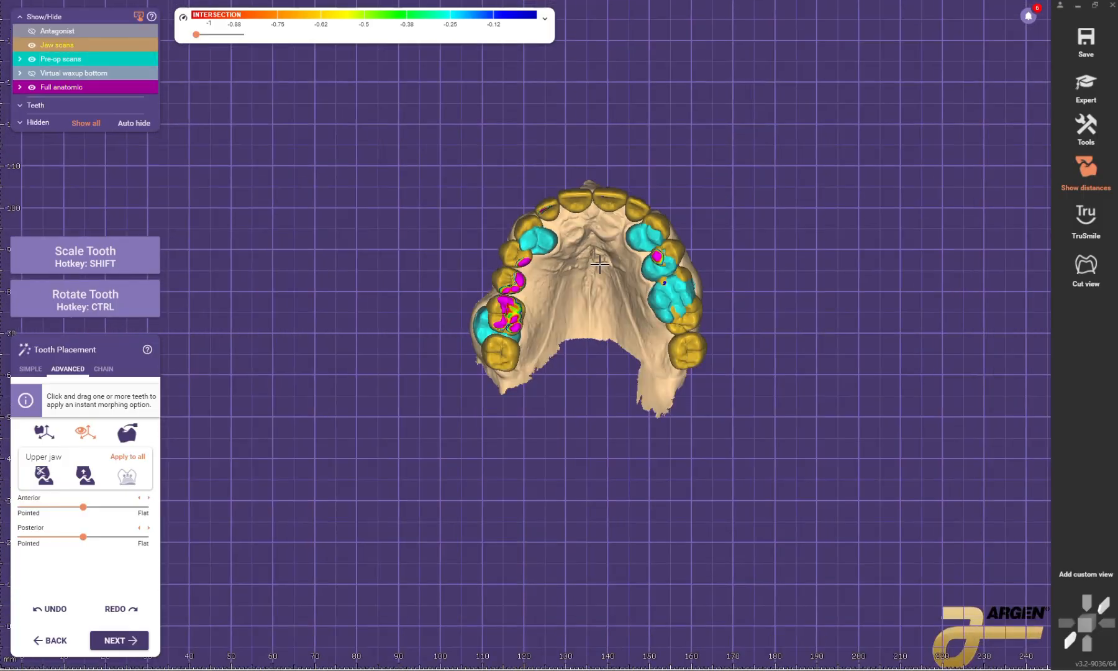
scroll(600, 264, up, 2)
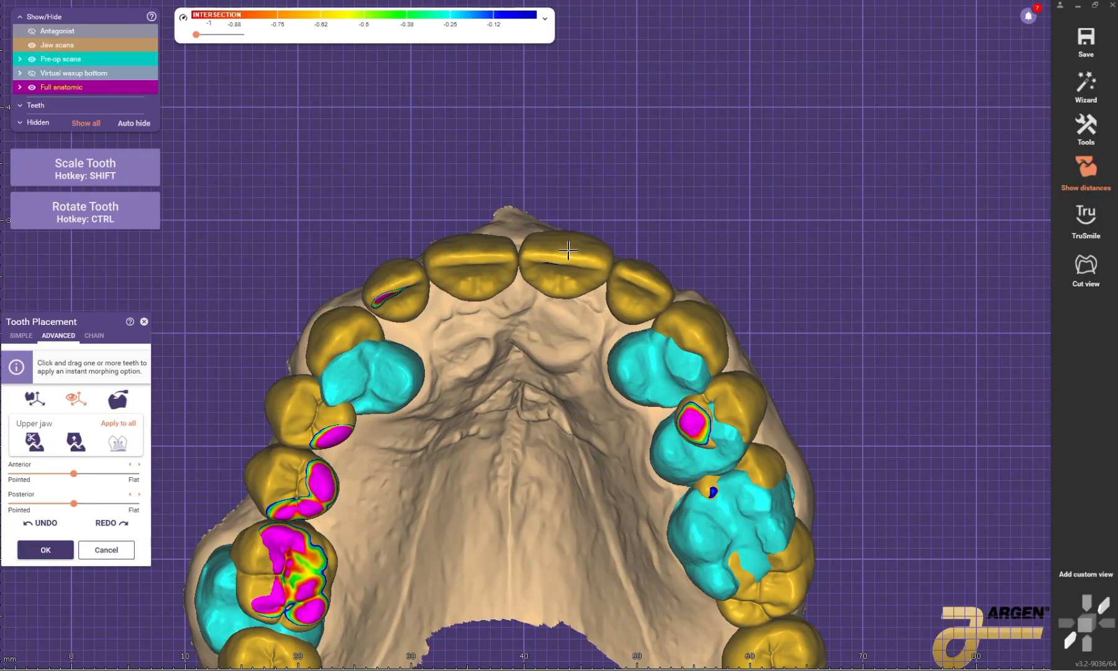
scroll(568, 250, down, 2)
Step: Adjust the patient's left central incisor, lateral incisor and canine along the arch, using the pre-op teeth as reference
click(561, 230)
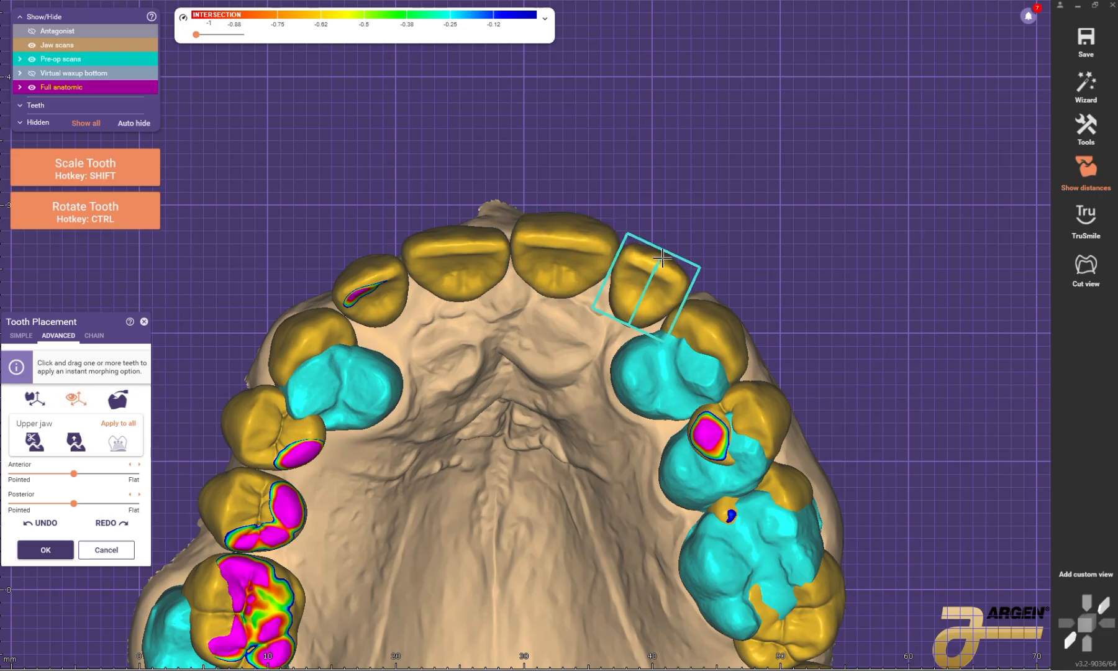
middle_drag(725, 245, 699, 210)
drag(702, 285, 727, 296)
Step: Hide the pre-op scans and reposition the patient's upper left premolars and first molar to follow the arch curve
scroll(707, 278, down, 2)
click(32, 59)
scroll(722, 307, up, 2)
click(723, 310)
middle_drag(739, 360, 746, 314)
drag(748, 320, 757, 313)
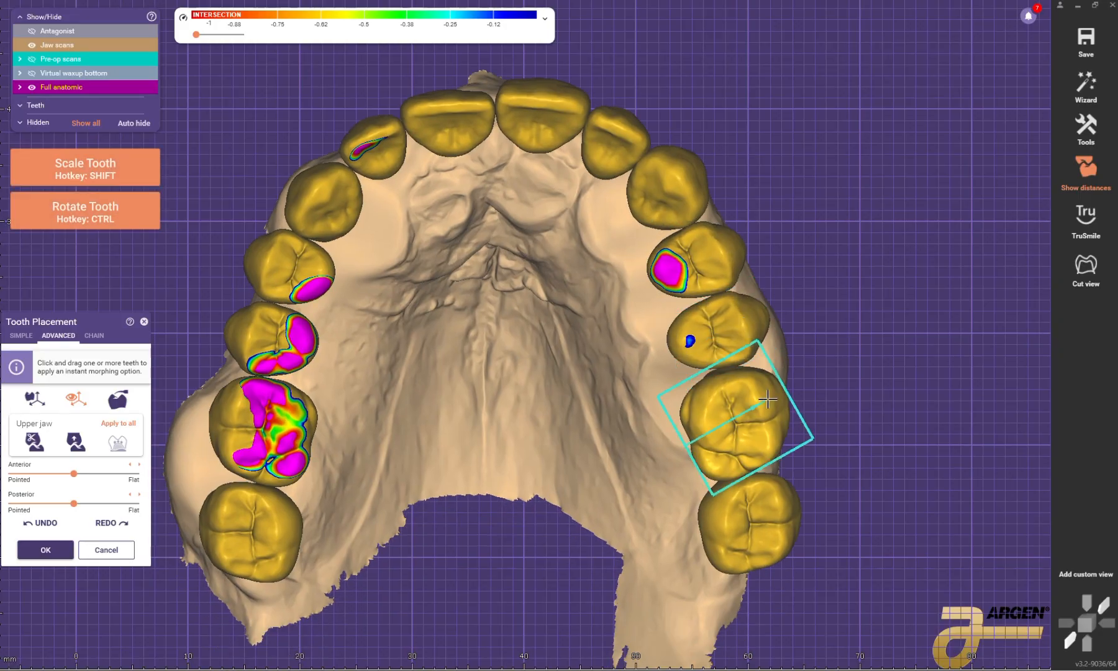
drag(768, 399, 772, 396)
Step: Show the antagonist and space, rotate and scale the patient's upper left premolars over the opposing teeth in buccal view
scroll(772, 305, down, 3)
right_drag(771, 199, 771, 222)
key(a)
scroll(640, 398, up, 3)
right_drag(640, 302, 596, 241)
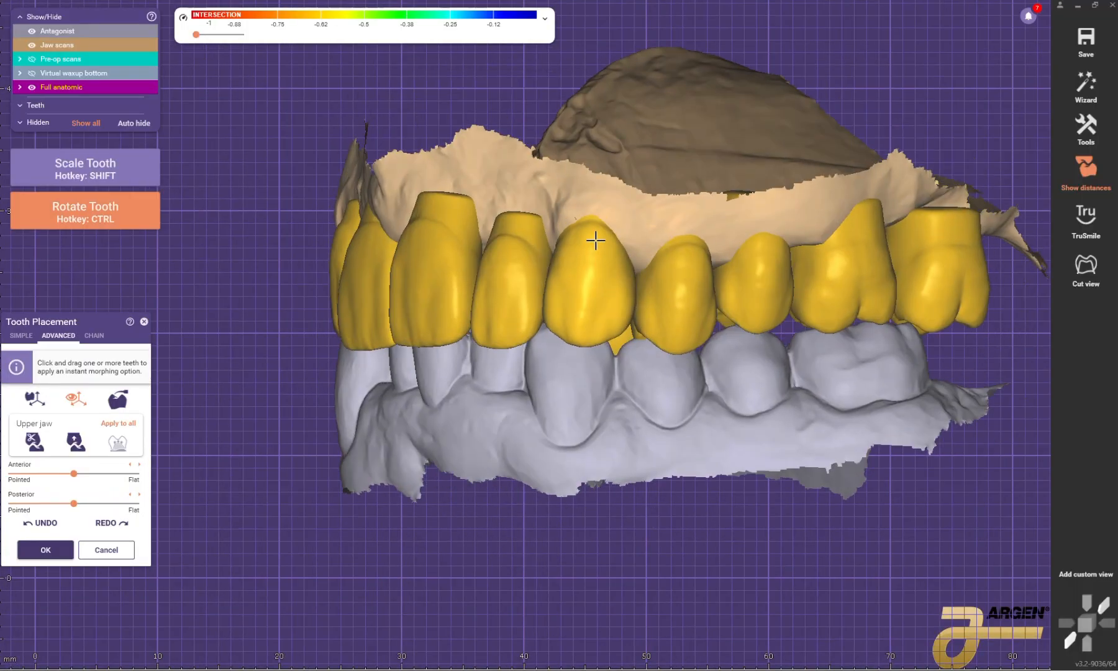
ctrl+drag(596, 240, 601, 249)
right_drag(640, 276, 619, 297)
ctrl+drag(619, 297, 621, 292)
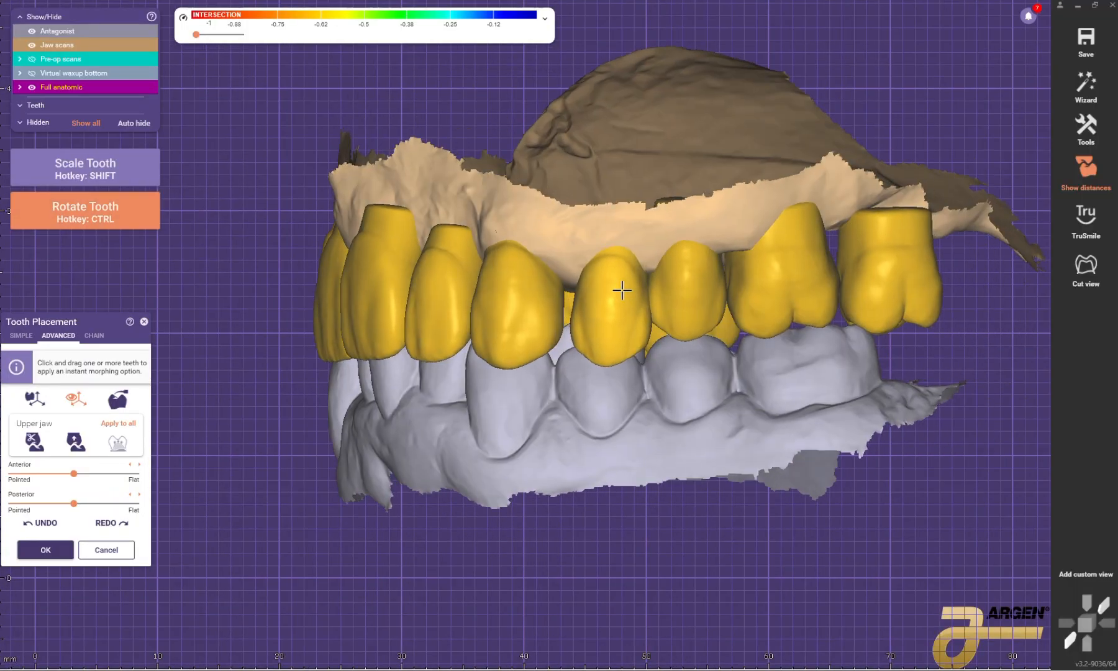
scroll(733, 273, down, 3)
scroll(759, 264, up, 4)
drag(713, 279, 723, 281)
ctrl+drag(626, 309, 664, 304)
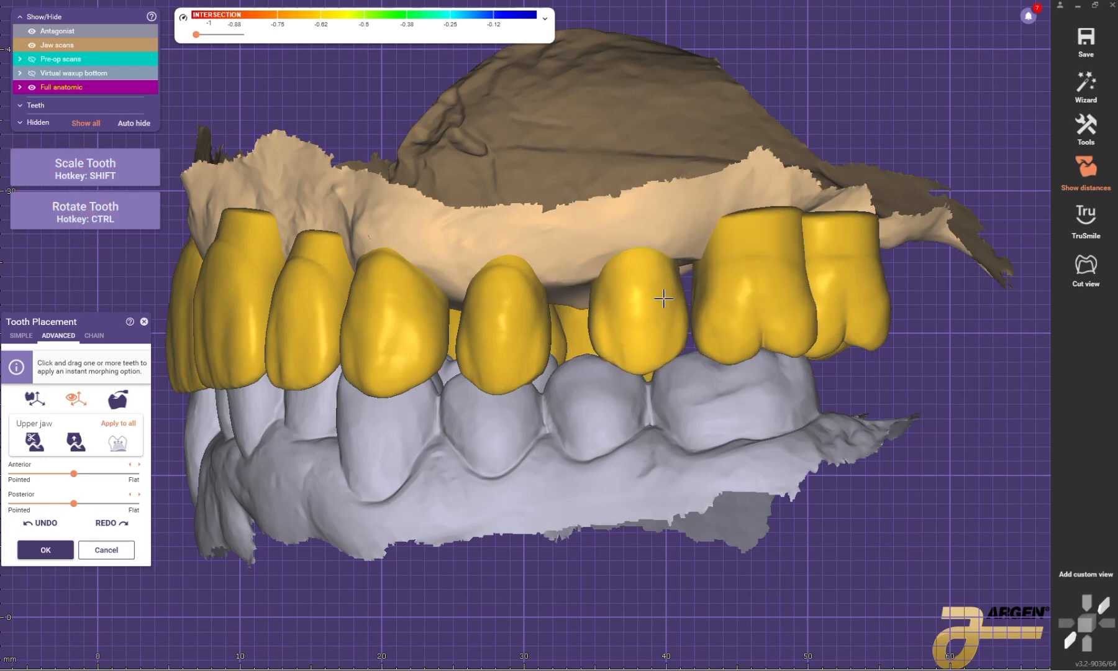
right_drag(595, 307, 617, 312)
ctrl+drag(542, 328, 550, 326)
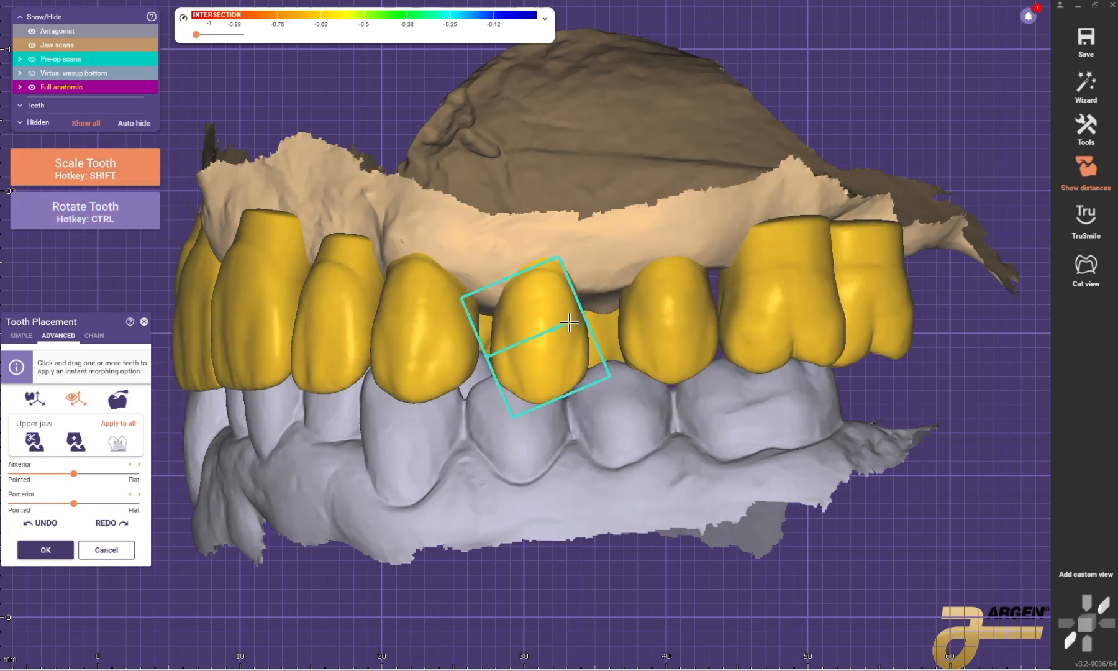
Step: Refine the patient's upper left premolars, canine and lateral incisor against the lower arch as seen from the occlusal side
scroll(621, 314, down, 3)
right_drag(592, 312, 560, 195)
scroll(560, 194, up, 3)
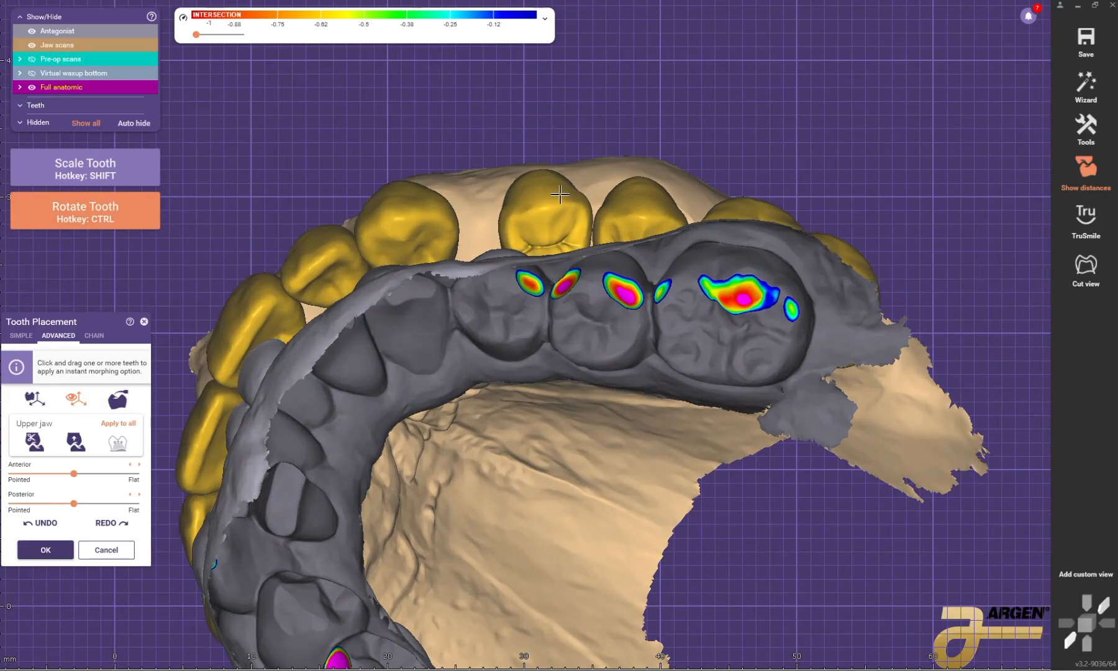
drag(648, 200, 647, 209)
drag(437, 209, 456, 216)
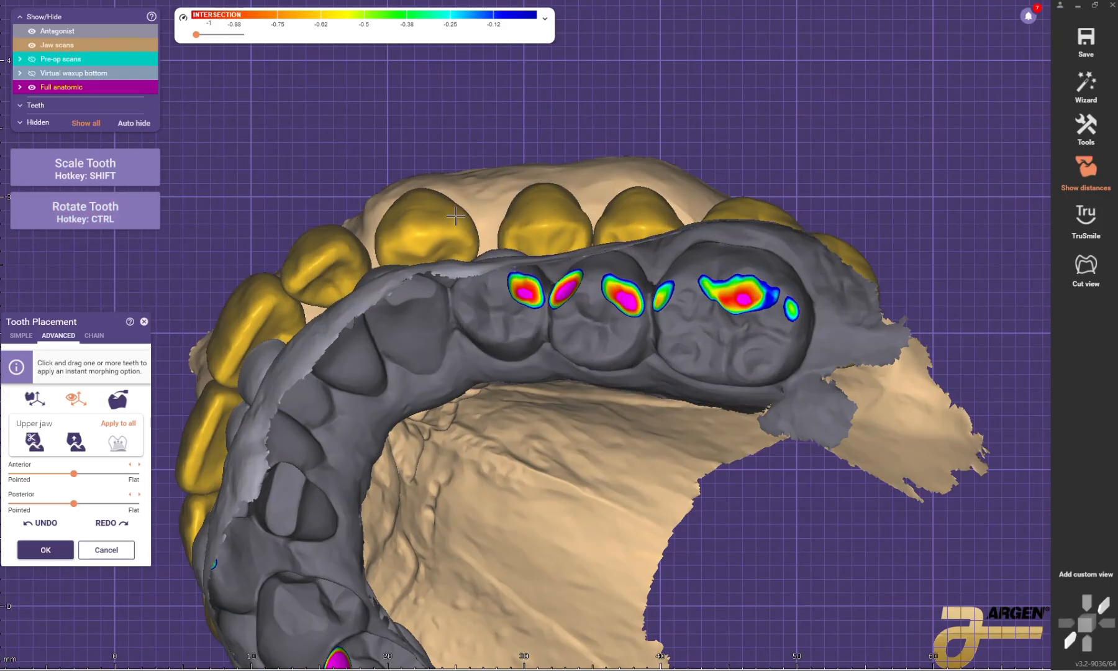
right_drag(478, 218, 501, 189)
scroll(483, 216, down, 2)
scroll(502, 194, up, 3)
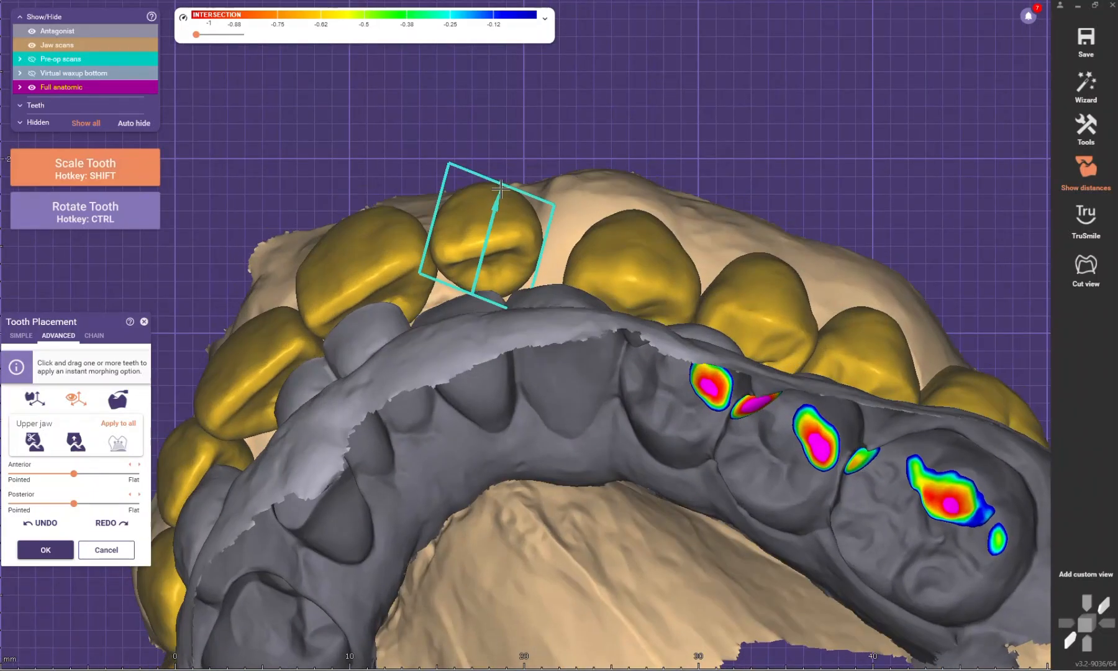
right_drag(517, 228, 515, 197)
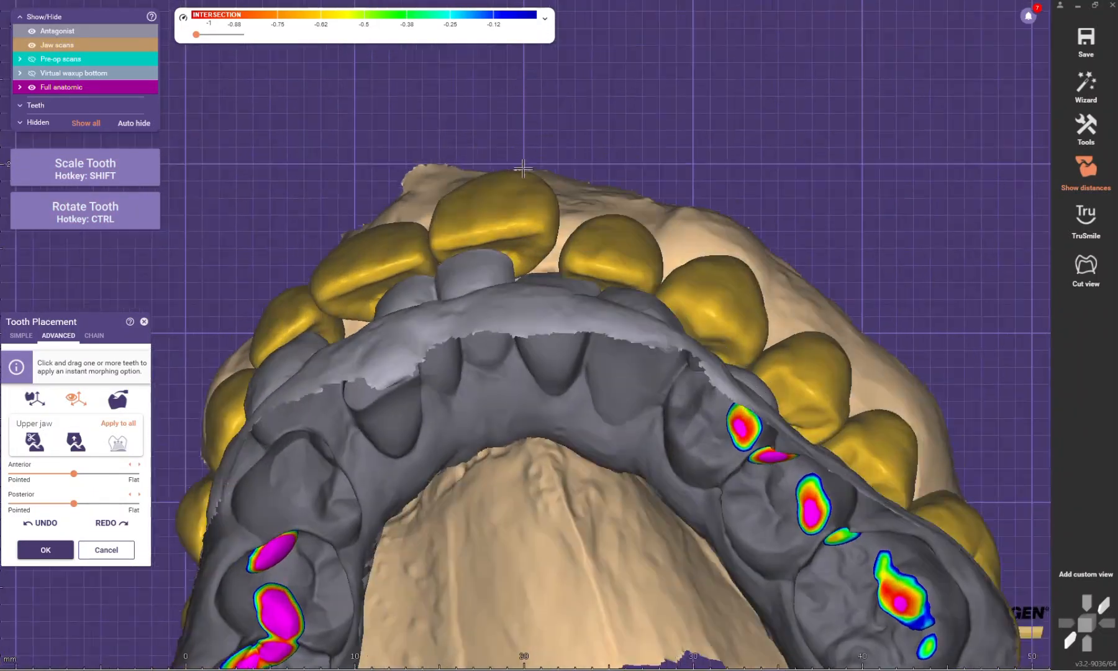
Step: Reposition the patient's upper left central incisor so it lines up with the neighbouring front teeth
ctrl+drag(509, 211, 506, 213)
scroll(509, 211, down, 4)
right_drag(510, 210, 557, 250)
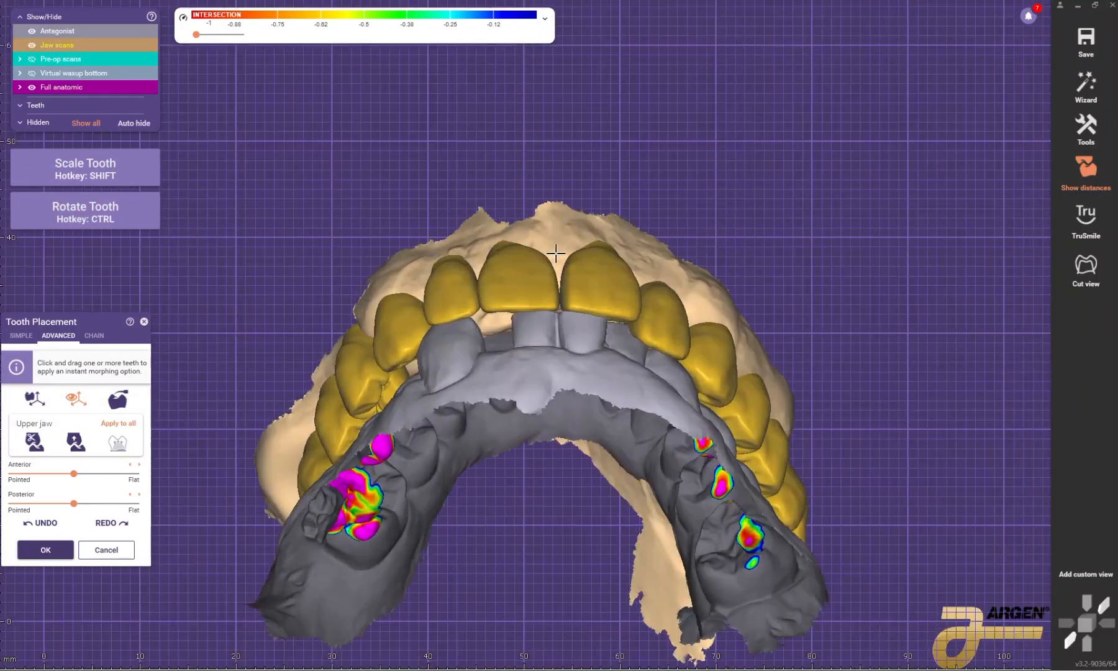
scroll(541, 245, up, 2)
ctrl+drag(522, 234, 519, 238)
scroll(520, 238, down, 4)
right_drag(547, 156, 606, 202)
scroll(597, 246, up, 3)
scroll(606, 202, down, 2)
scroll(603, 273, up, 4)
key(ctrl)
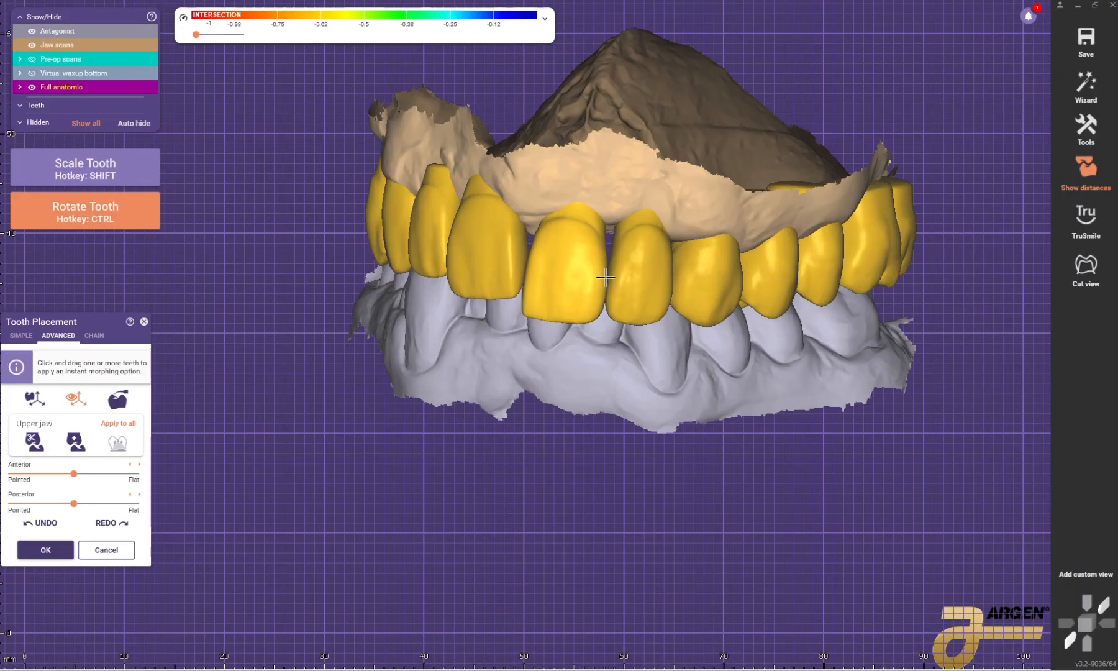
Step: Move and resize the patient's upper left second premolar to sit against the first premolar above the lower teeth
right_drag(602, 269, 636, 264)
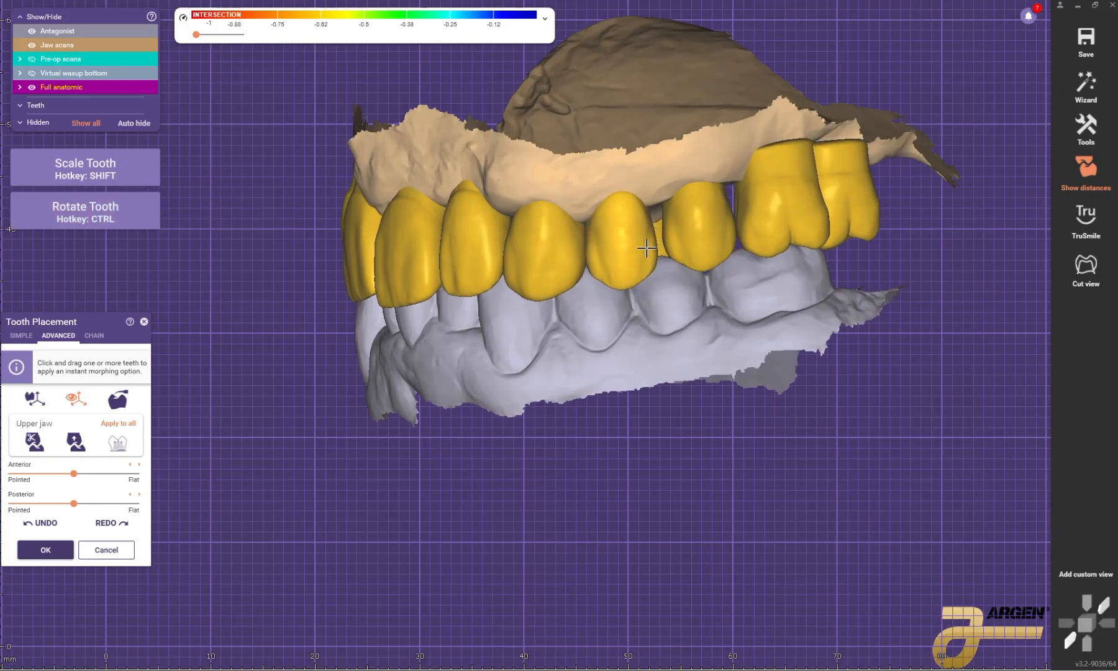
right_drag(698, 219, 694, 249)
key(shift)
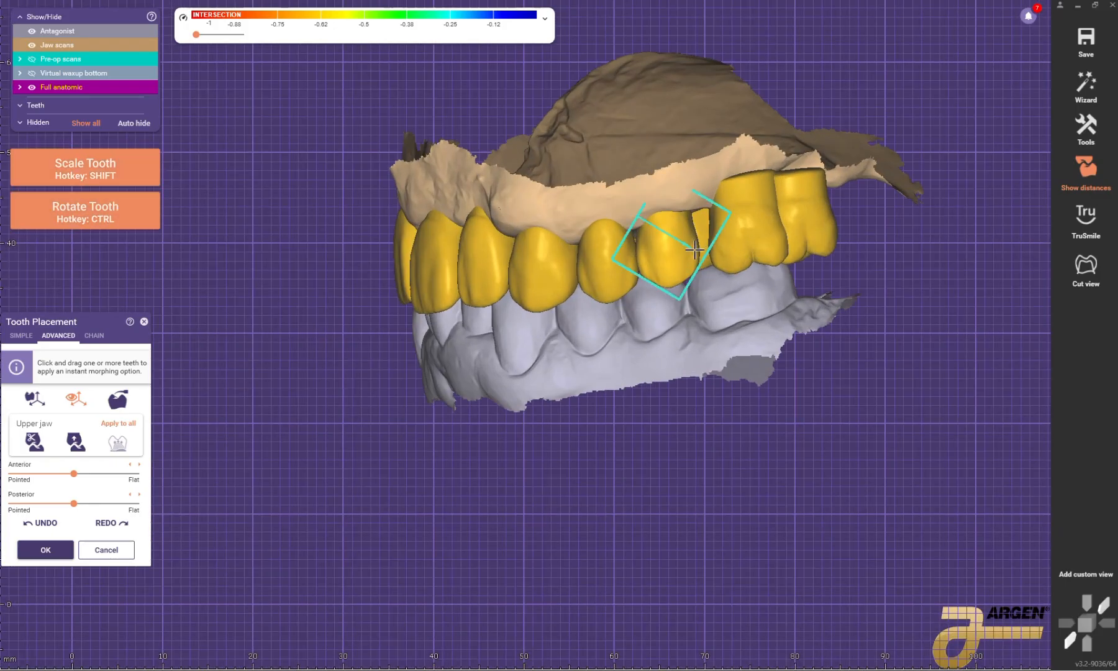
Step: Hide the antagonist, show the pre-op scans and reposition the patient's upper left first molar as seen from the occlusal side
scroll(737, 223, down, 3)
right_drag(743, 323, 719, 180)
key(ctrl+a)
scroll(722, 151, up, 3)
scroll(722, 151, down, 2)
scroll(791, 299, up, 2)
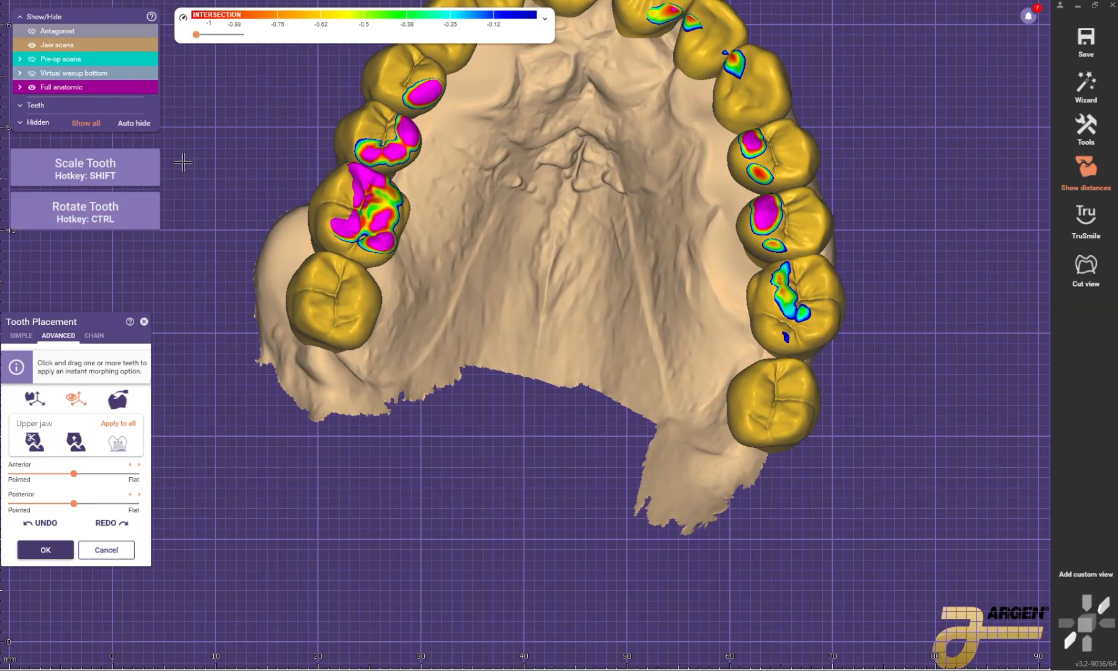
click(32, 59)
scroll(744, 304, down, 3)
right_drag(743, 305, 743, 321)
scroll(742, 321, up, 2)
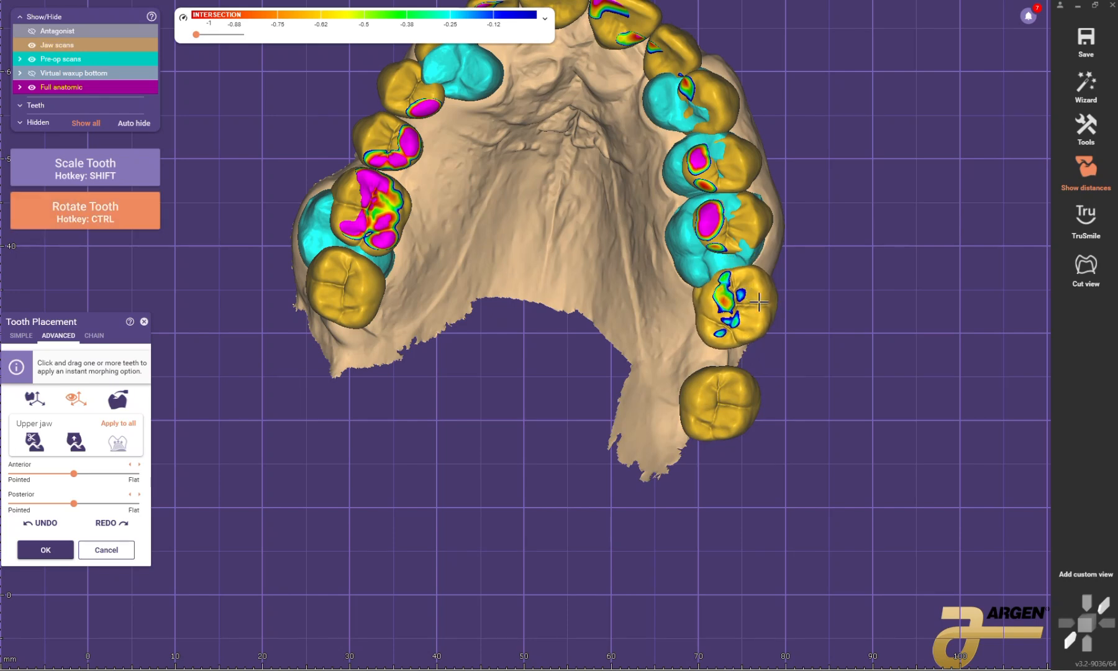
Step: Hide the pre-op scan around the patient's upper left second premolar and move that premolar toward the first molar
click(765, 229)
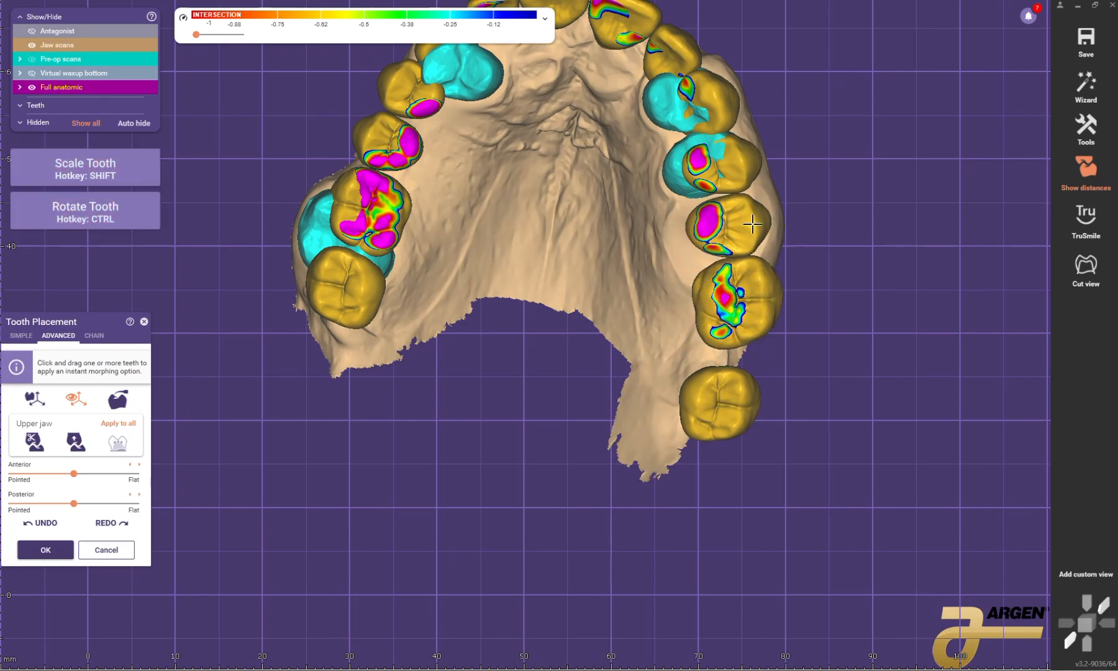
ctrl+drag(721, 250, 741, 228)
middle_drag(741, 227, 737, 263)
scroll(737, 248, down, 1)
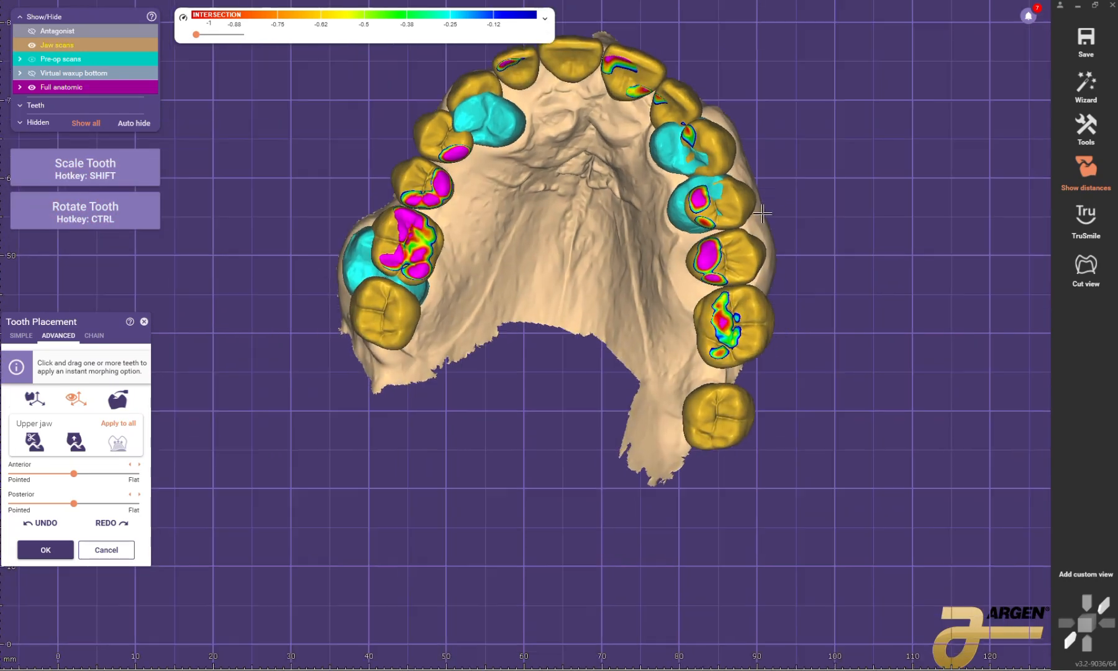
Step: Fine-tune the patient's upper left first premolar and canine between their neighbouring teeth in the arch
scroll(737, 224, up, 1)
ctrl+drag(736, 192, 743, 205)
scroll(772, 212, down, 2)
scroll(742, 201, up, 3)
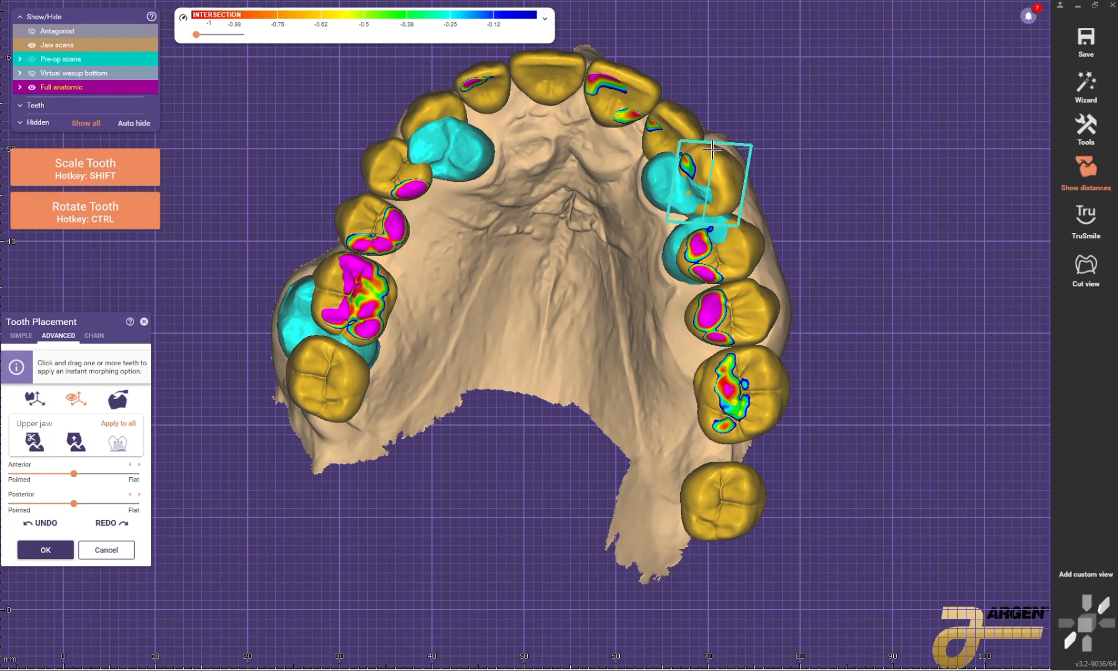
scroll(709, 155, down, 2)
scroll(687, 128, up, 2)
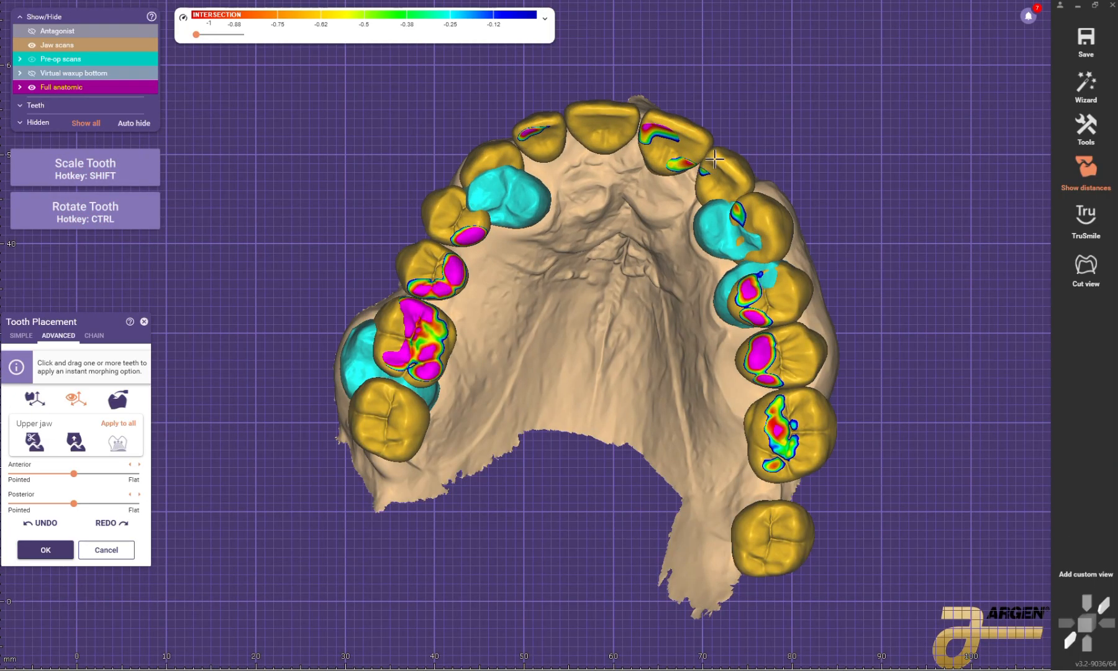
scroll(715, 160, down, 1)
Step: Replace the pre-op scans with the antagonist and move the patient's upper left second molar forward against the first molar
click(61, 60)
scroll(679, 120, down, 4)
right_drag(679, 120, 573, 295)
click(57, 31)
scroll(573, 295, up, 2)
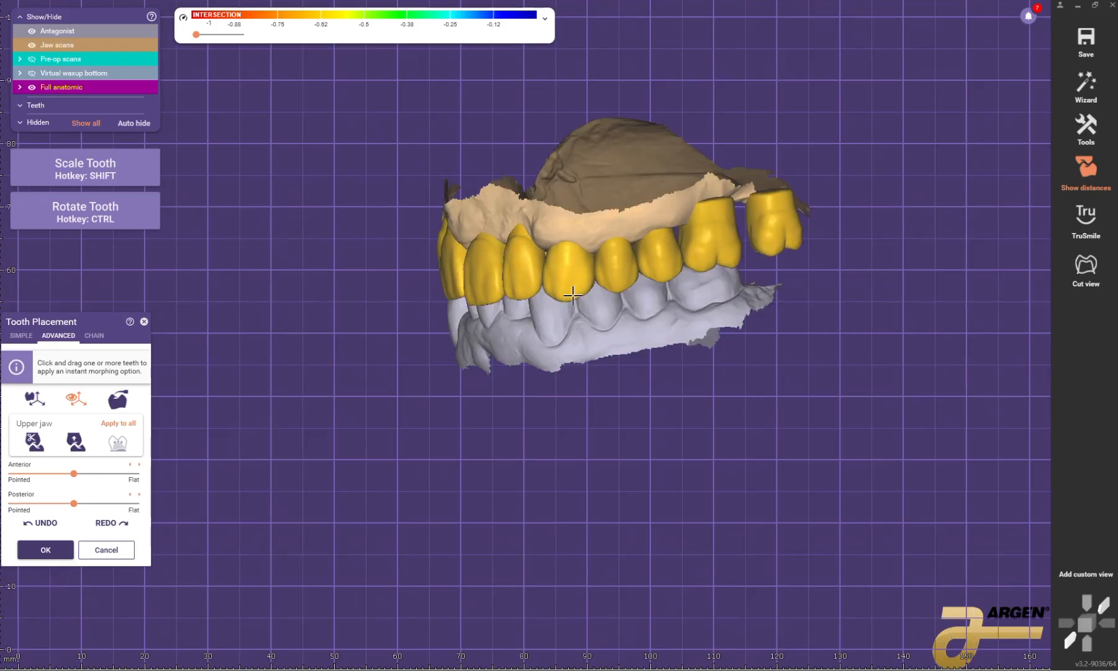
scroll(573, 295, up, 3)
drag(680, 219, 766, 237)
scroll(696, 193, down, 2)
scroll(741, 140, up, 3)
right_drag(766, 237, 721, 247)
ctrl+shift+drag(721, 247, 667, 276)
scroll(667, 275, down, 2)
right_drag(667, 275, 715, 240)
scroll(681, 267, up, 2)
scroll(683, 246, down, 2)
scroll(671, 248, down, 3)
Step: Switch tooth placement to chain mode and turn on symmetry for the upper arch
click(96, 336)
right_drag(167, 379, 171, 446)
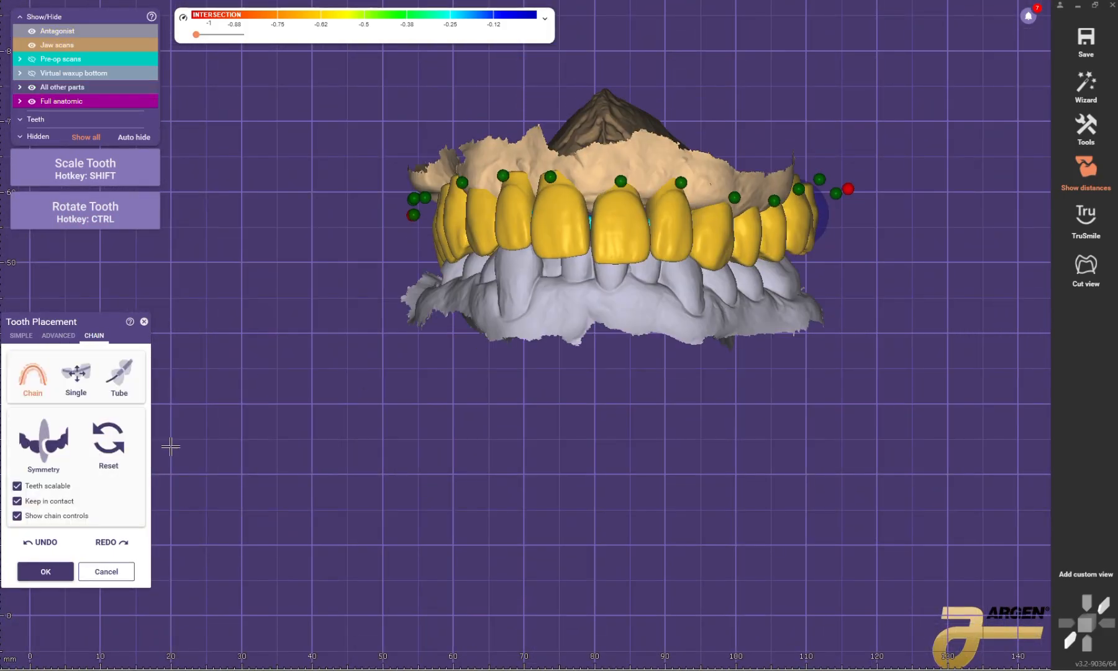
right_drag(535, 289, 609, 298)
scroll(609, 299, up, 3)
right_drag(702, 289, 598, 303)
scroll(598, 303, down, 3)
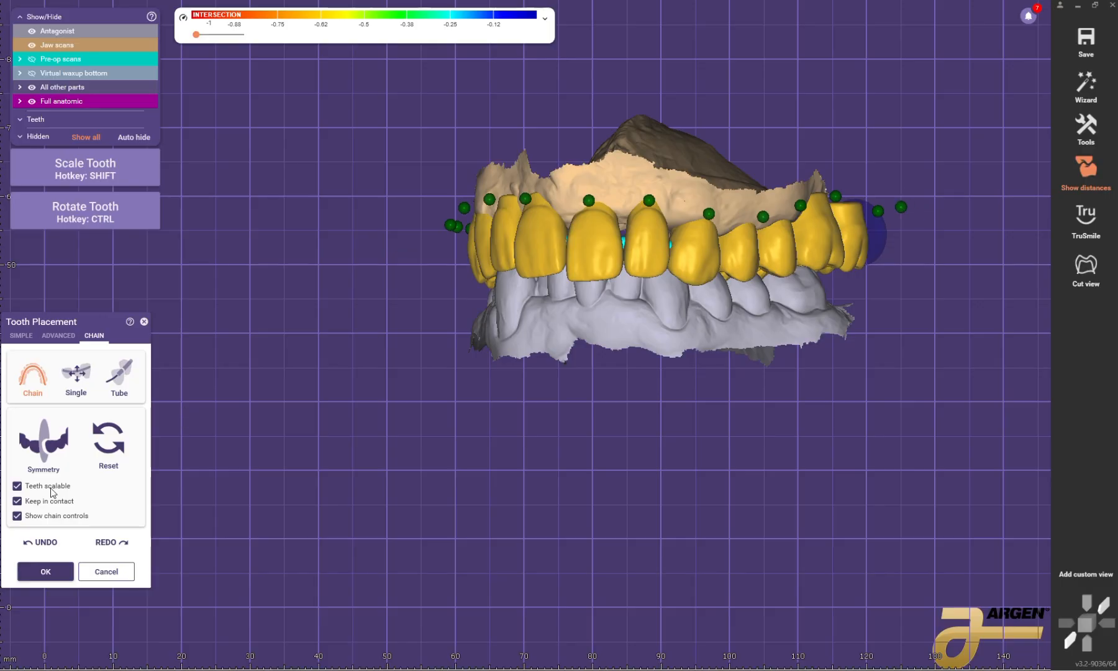
click(60, 458)
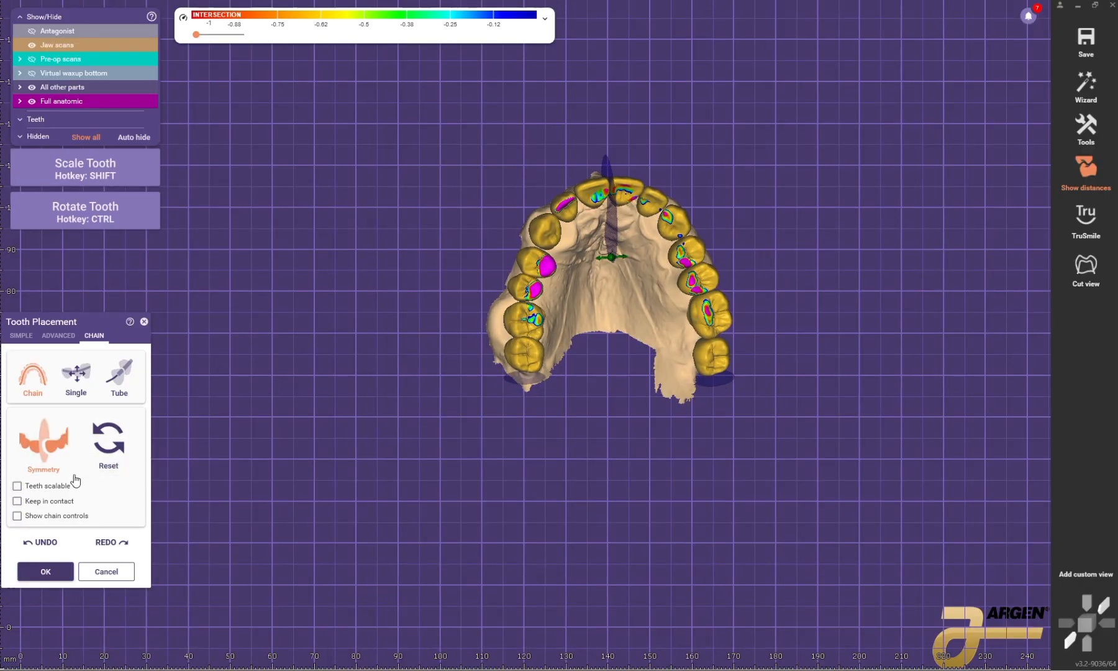
Step: Turn off Teeth scalable, Keep in contact and Show chain controls, and mirror the patient's upper left arrangement onto the right side
click(44, 501)
click(42, 516)
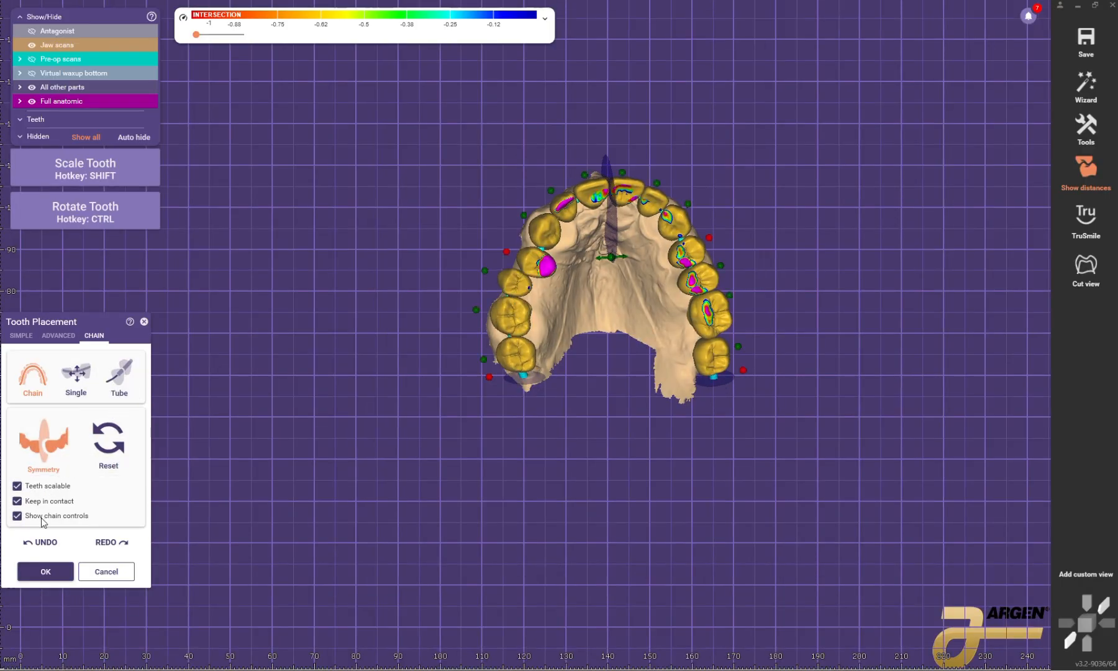
scroll(712, 234, up, 5)
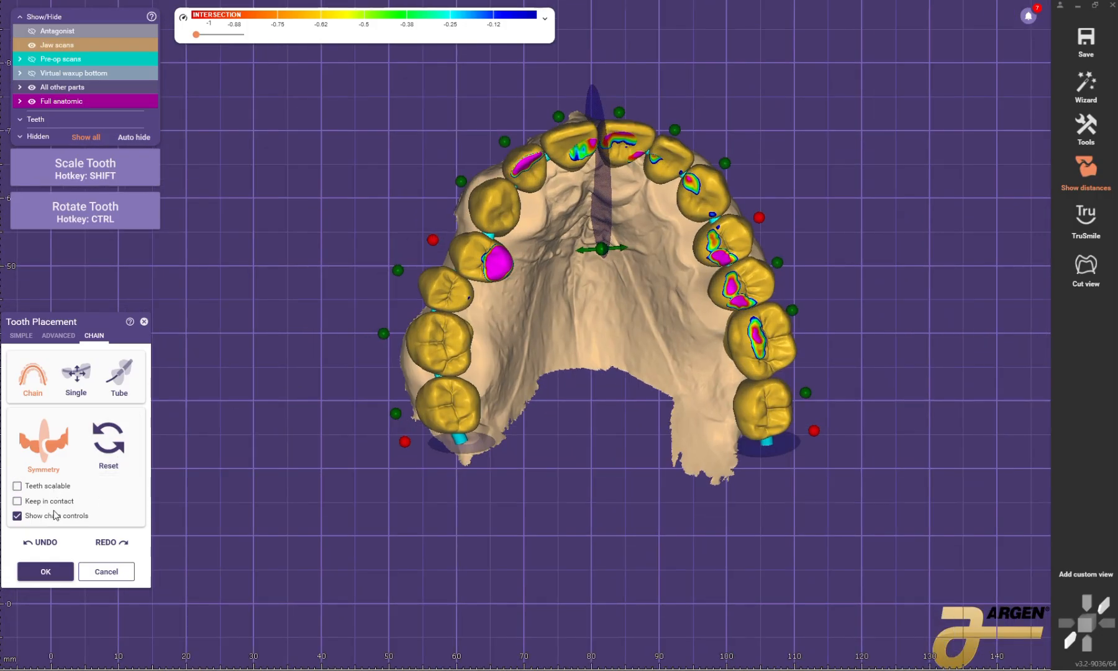
click(18, 516)
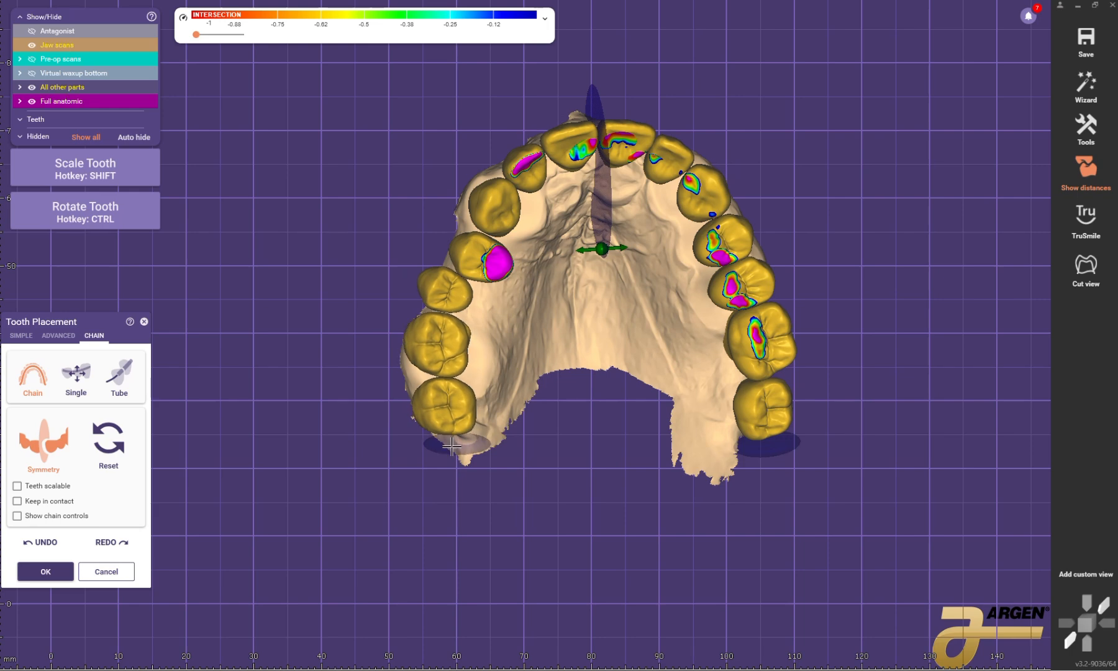
click(41, 470)
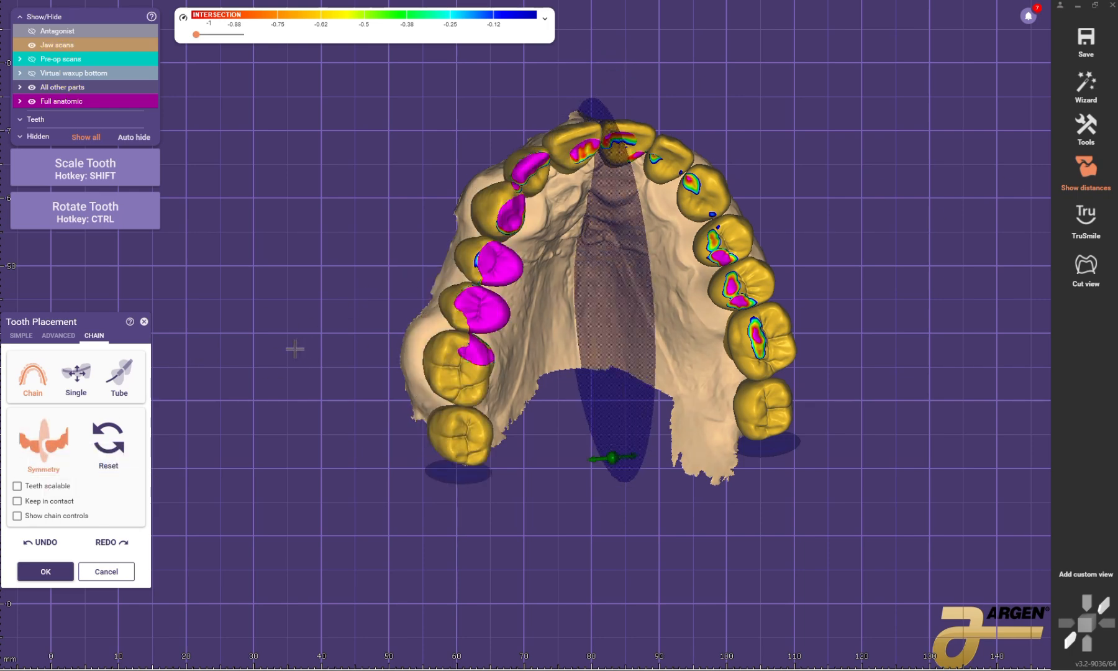
Step: Return to advanced placement and refine the patient's upper right front teeth along the arch
click(21, 335)
click(59, 336)
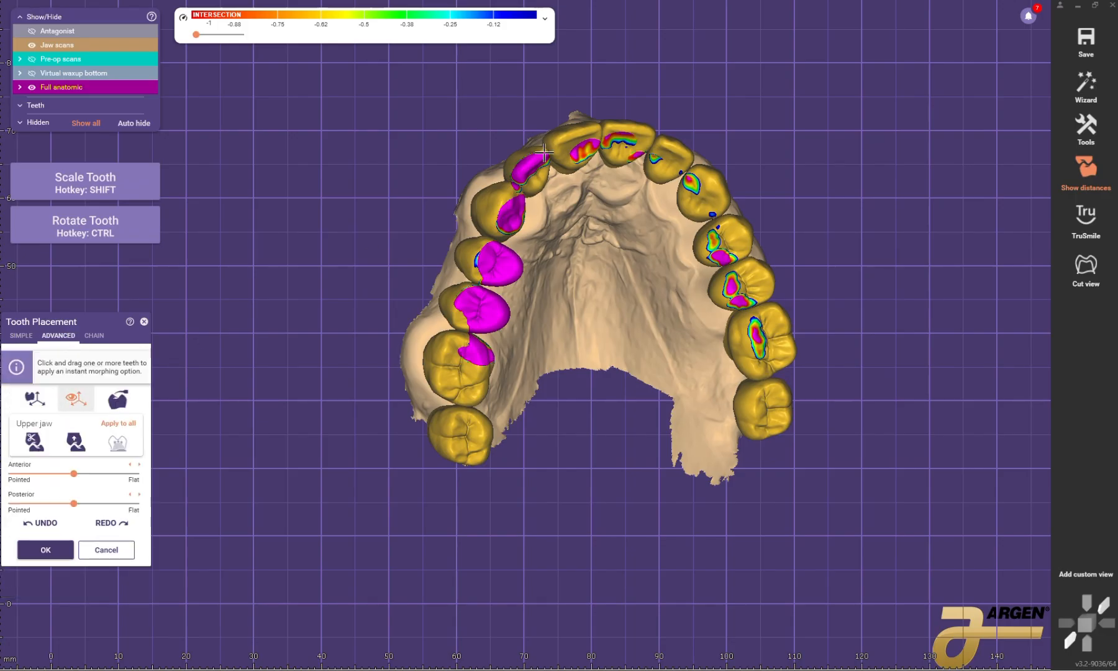
scroll(545, 152, down, 3)
right_drag(544, 151, 576, 146)
scroll(575, 146, up, 5)
ctrl+drag(623, 261, 559, 249)
right_drag(550, 248, 575, 257)
ctrl+drag(542, 255, 477, 236)
Step: Turn off the distance display and show the antagonist over the upper arch
click(1082, 172)
ctrl+drag(370, 247, 372, 240)
scroll(560, 249, down, 2)
right_drag(559, 267, 584, 199)
scroll(584, 199, down, 2)
click(57, 31)
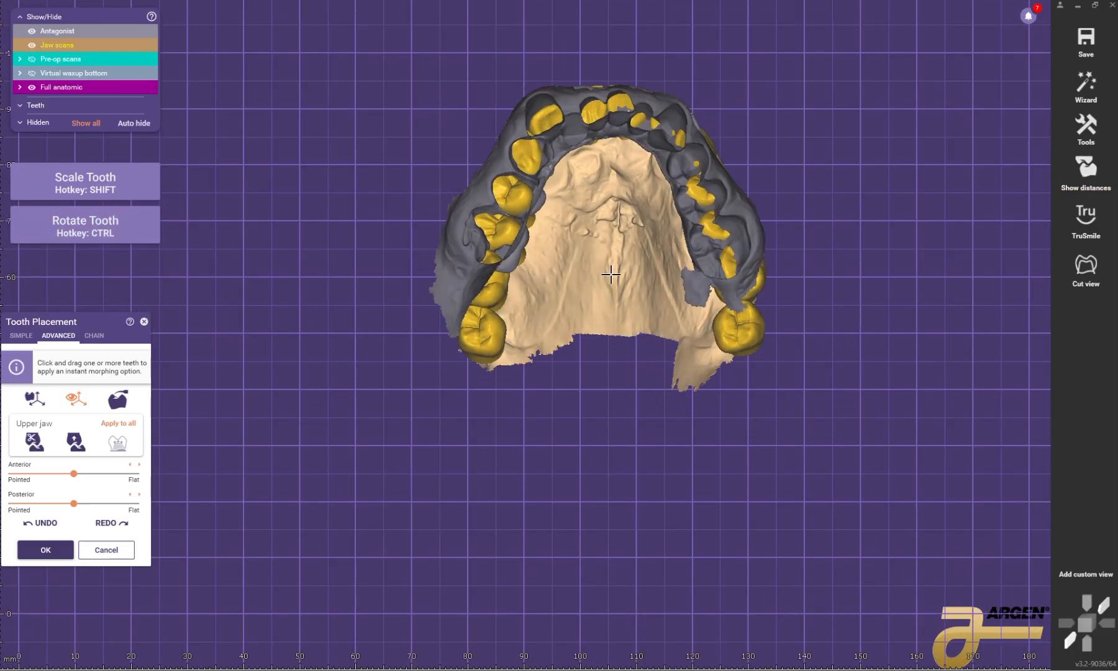
right_drag(611, 274, 619, 259)
Step: Rotate and reposition the patient's upper right lateral incisor and neighbouring front teeth against the lower arch
scroll(619, 259, up, 5)
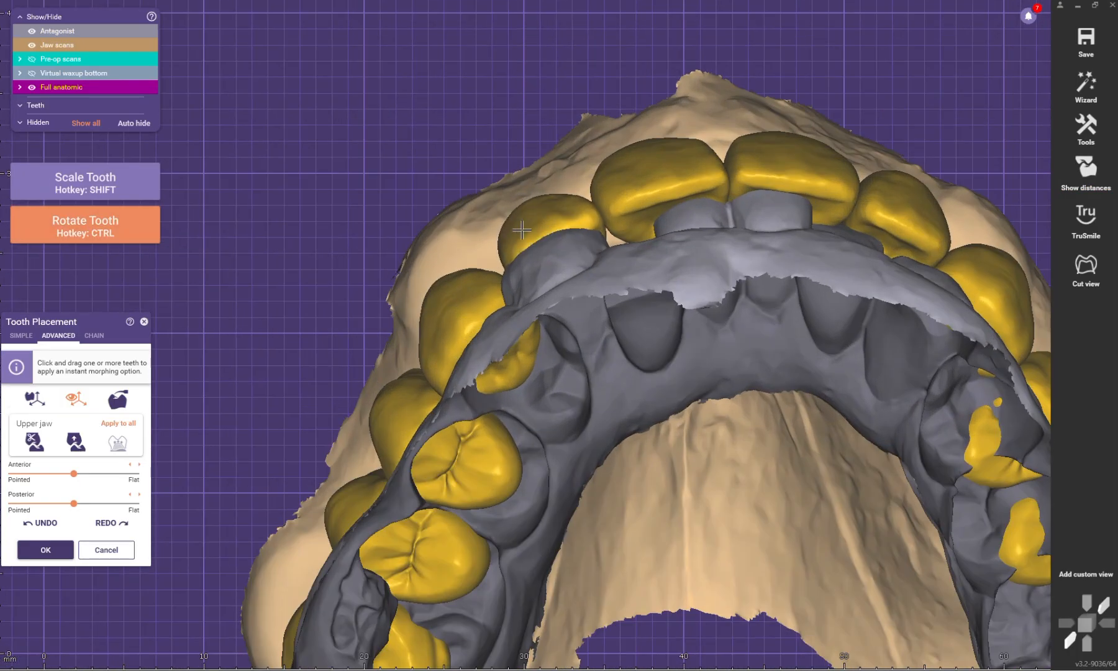
ctrl+drag(522, 230, 520, 227)
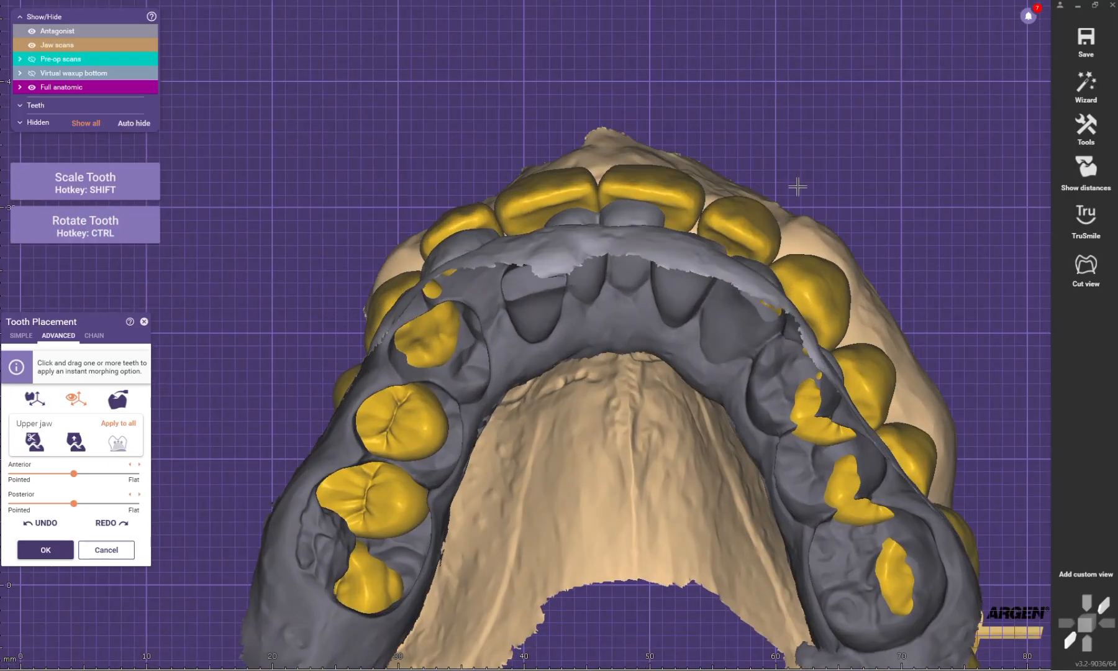
ctrl+drag(794, 187, 740, 213)
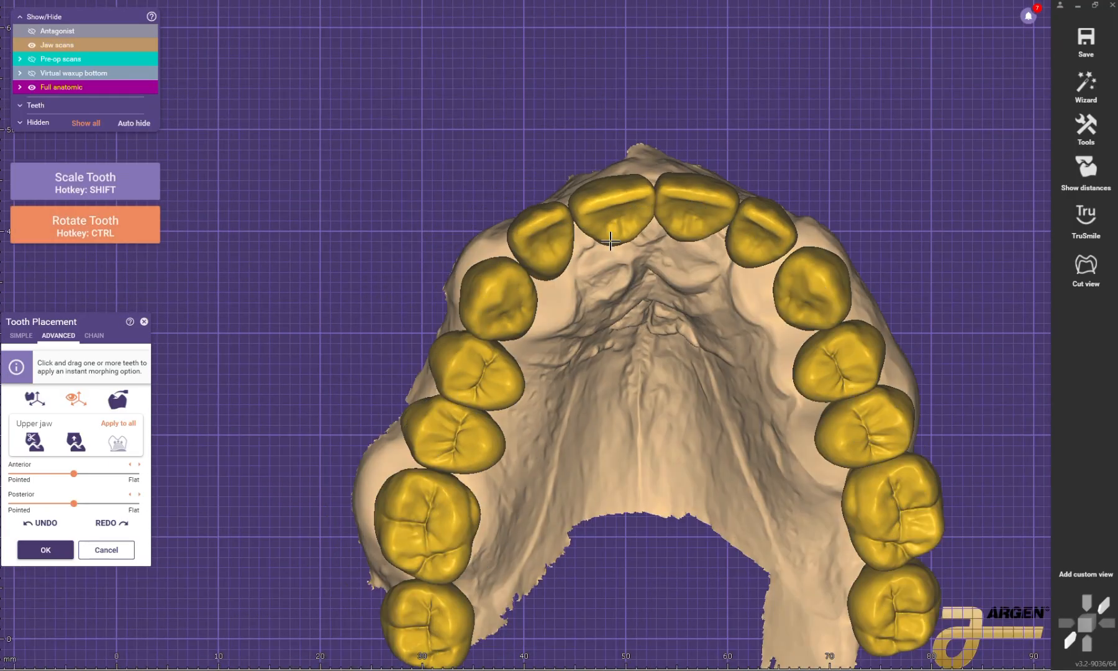
ctrl+drag(547, 240, 562, 260)
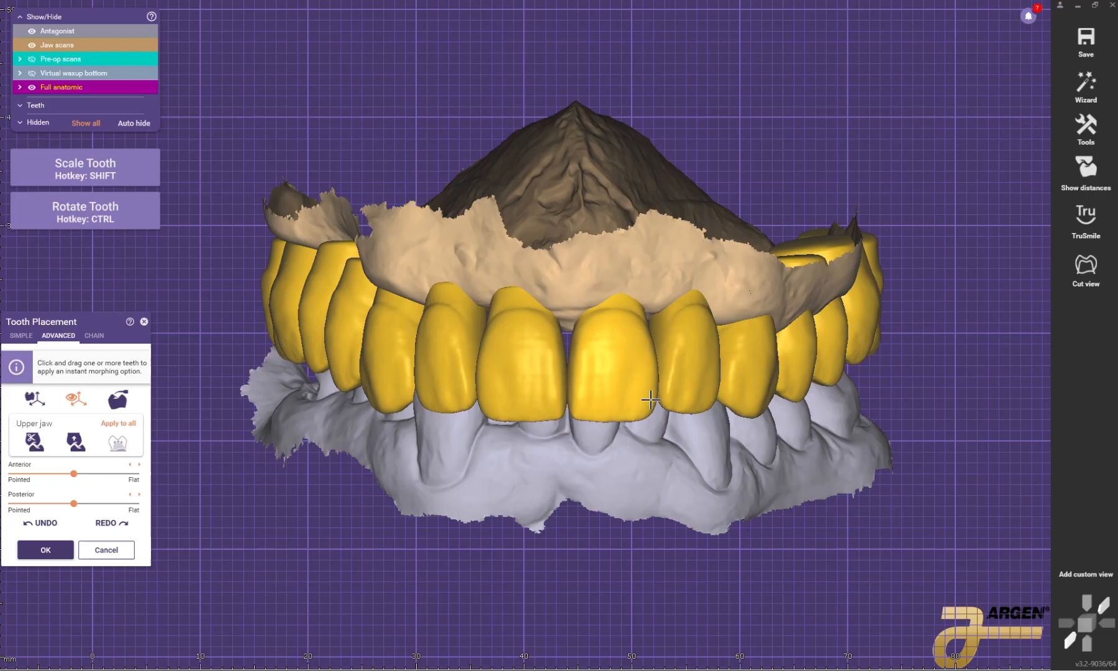
Step: Nudge the patient's upper right lateral incisor and posterior teeth, shifting both molars forward toward the premolars
ctrl+drag(559, 411, 556, 412)
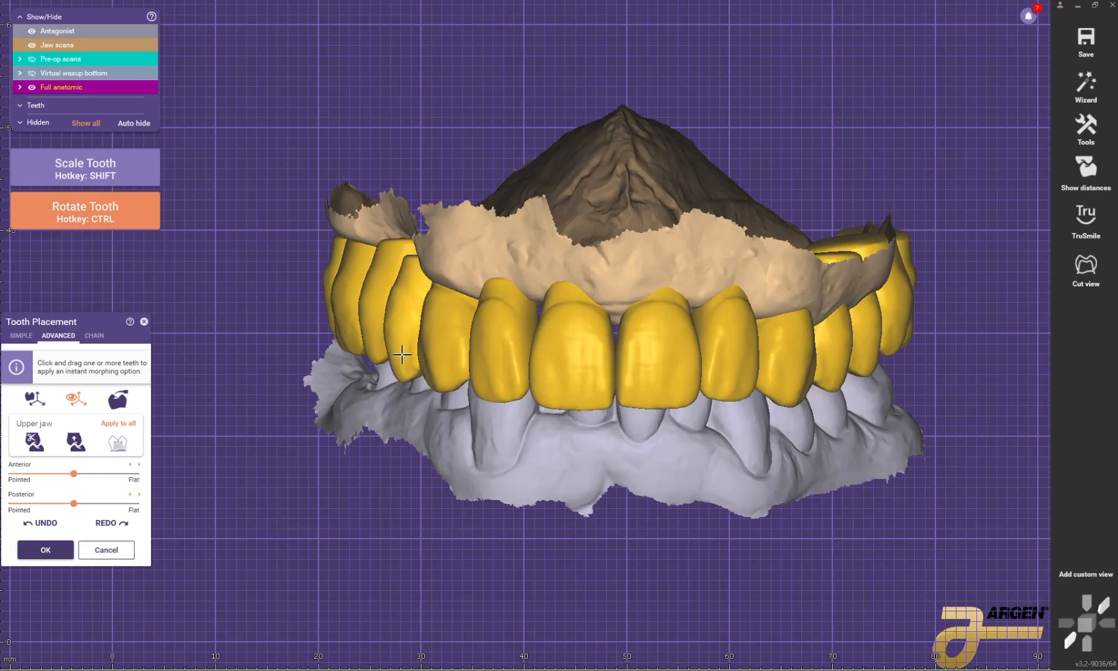
drag(376, 350, 380, 343)
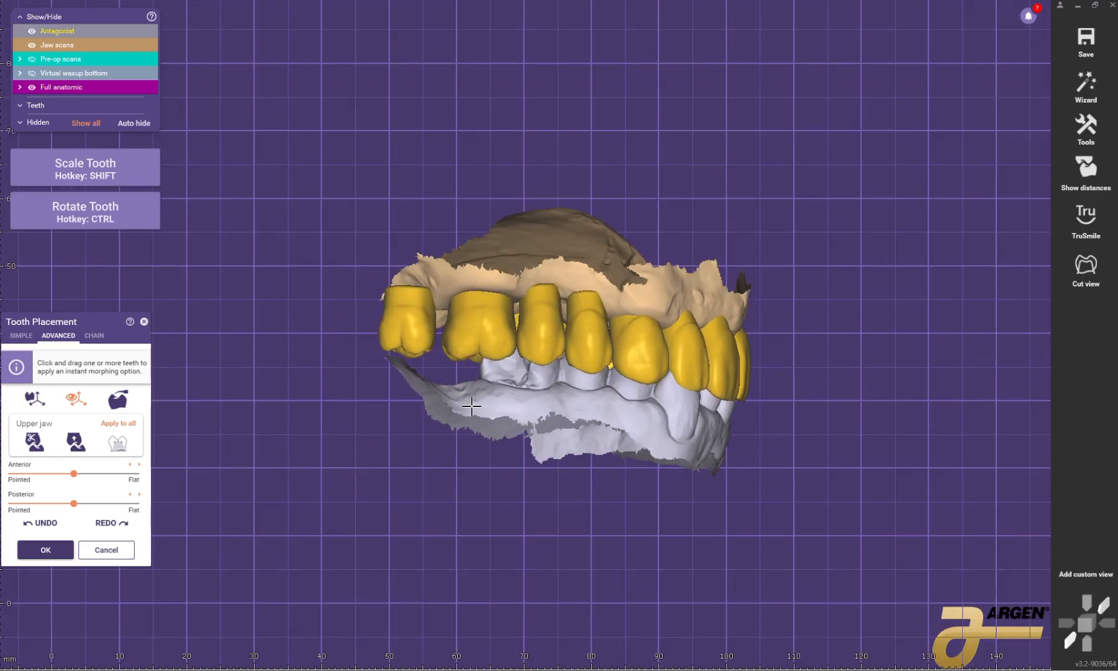
drag(489, 329, 495, 328)
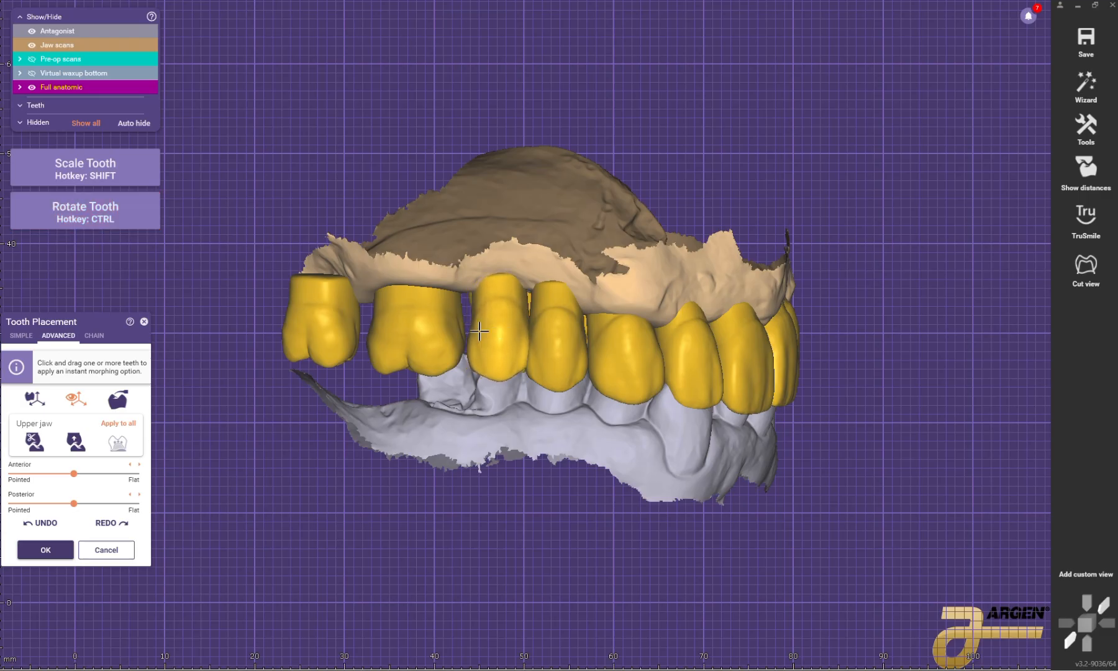
drag(400, 335, 407, 334)
drag(321, 321, 333, 323)
right_drag(560, 346, 704, 368)
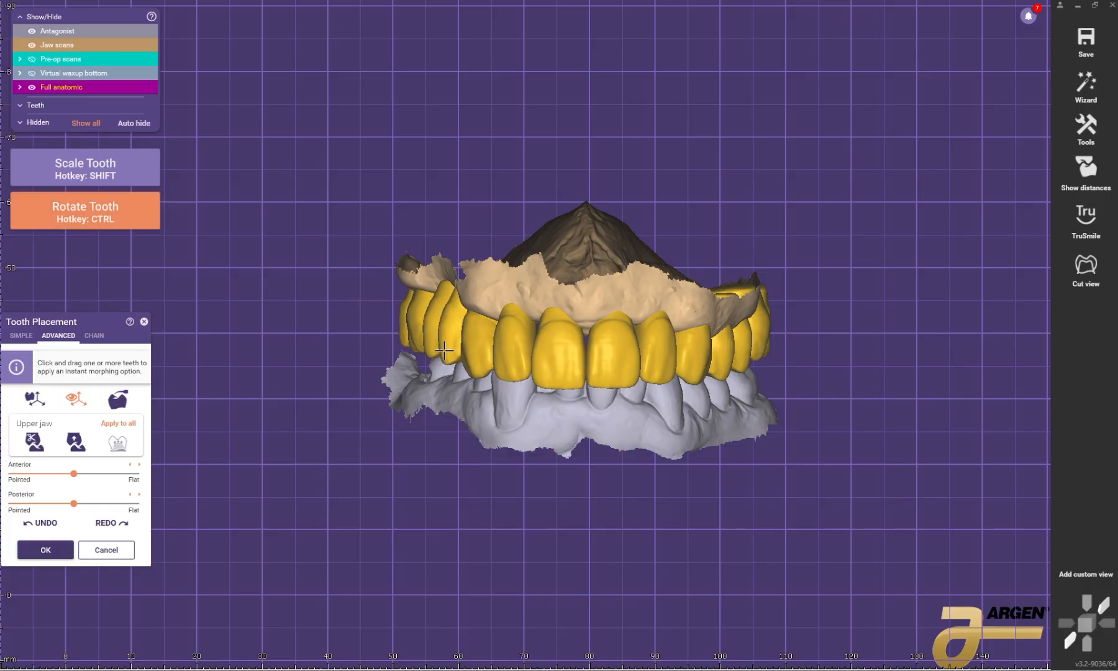
Step: Hide the antagonist and adjust the patient's upper left canine as seen from the front
scroll(569, 351, up, 2)
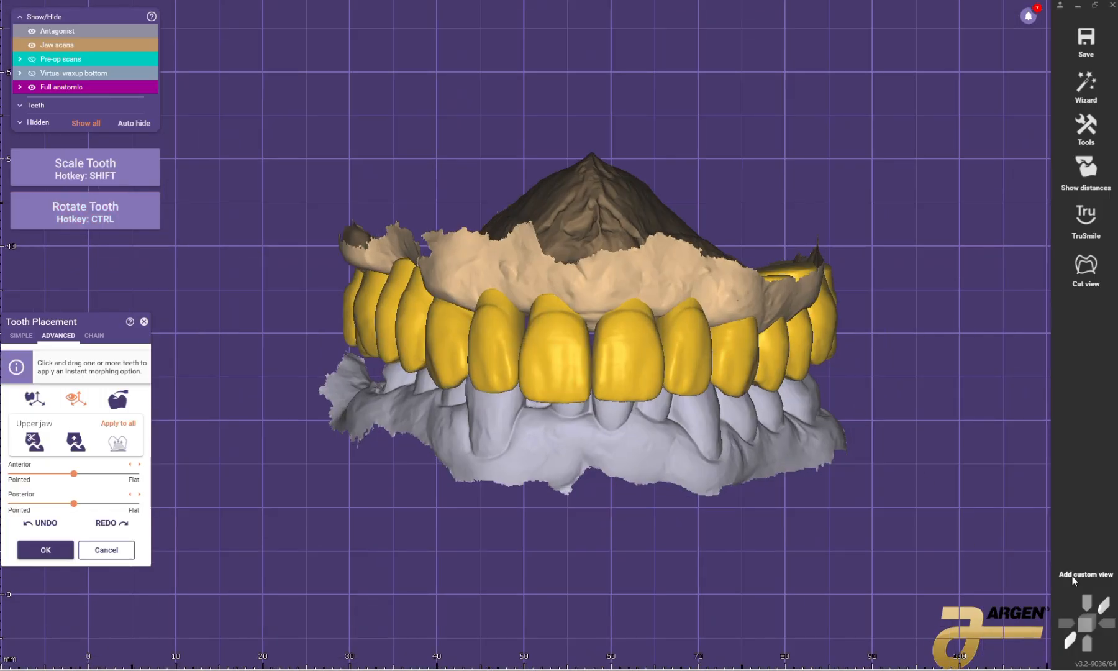
scroll(757, 398, down, 1)
right_drag(761, 395, 768, 412)
scroll(739, 401, up, 2)
ctrl+middle_click(744, 419)
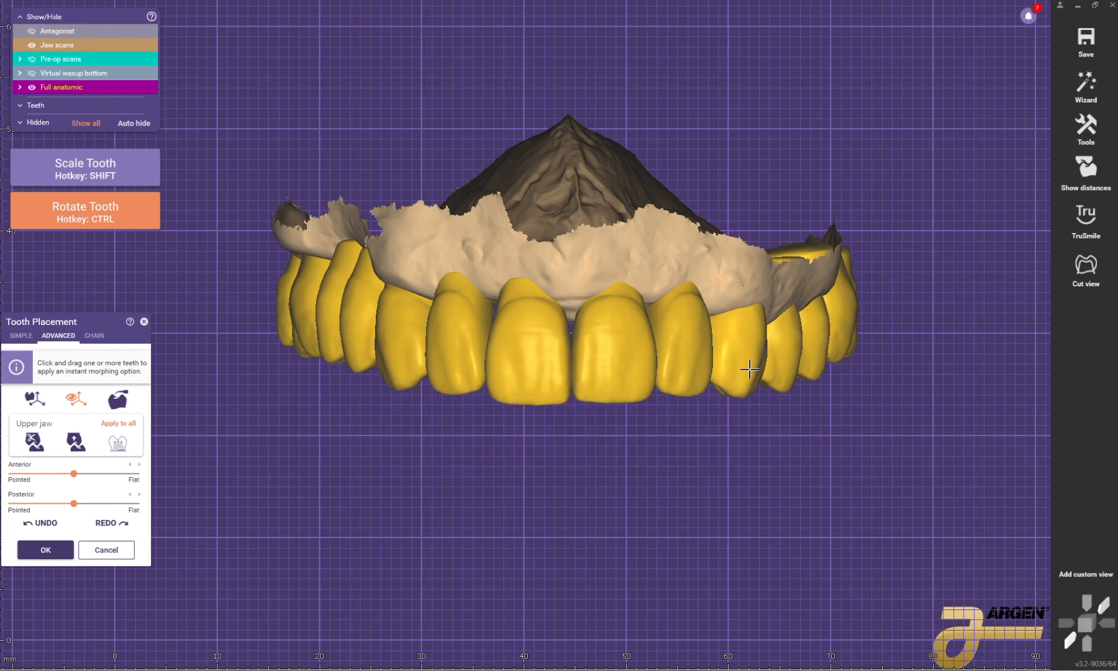
ctrl+middle_click(748, 295)
right_drag(748, 315, 771, 329)
Step: Hide the jaw scan and shift the patient's upper left second premolar and molars inward to follow the arch curve
scroll(771, 329, down, 2)
ctrl+middle_click(763, 362)
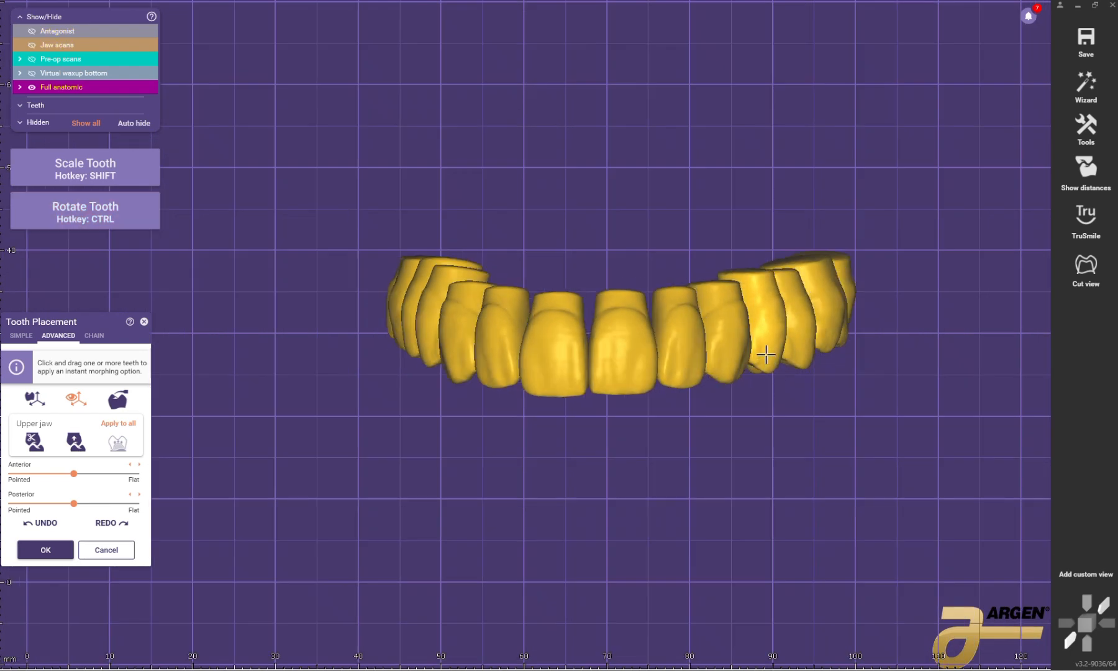
ctrl+middle_click(803, 350)
drag(828, 339, 826, 340)
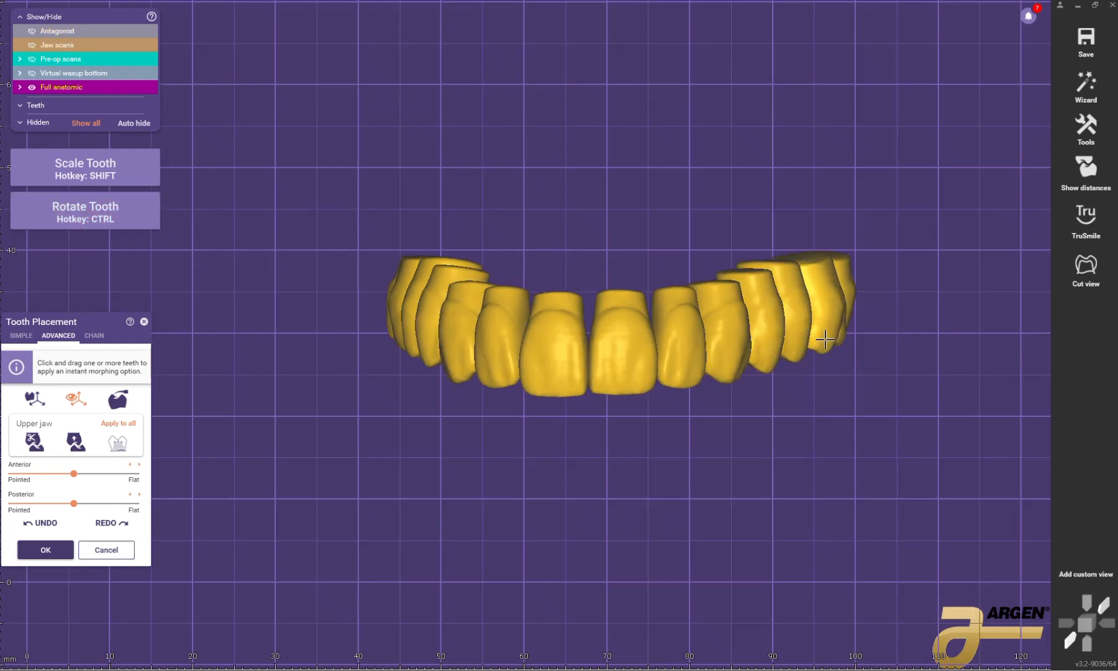
ctrl+middle_click(847, 310)
Step: Compare the arch with and without the scans, and fine-tune the patient's upper left central incisor over the antagonist
right_drag(705, 414, 726, 427)
scroll(726, 427, down, 1)
scroll(637, 361, up, 4)
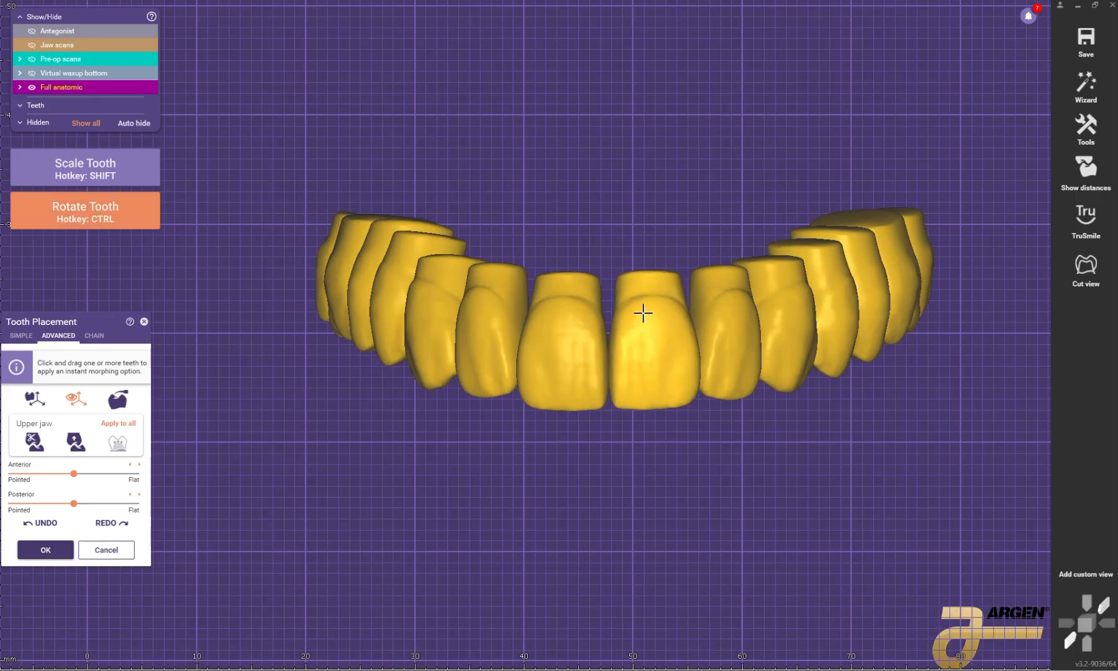
scroll(648, 474, down, 2)
key(j)
key(j)
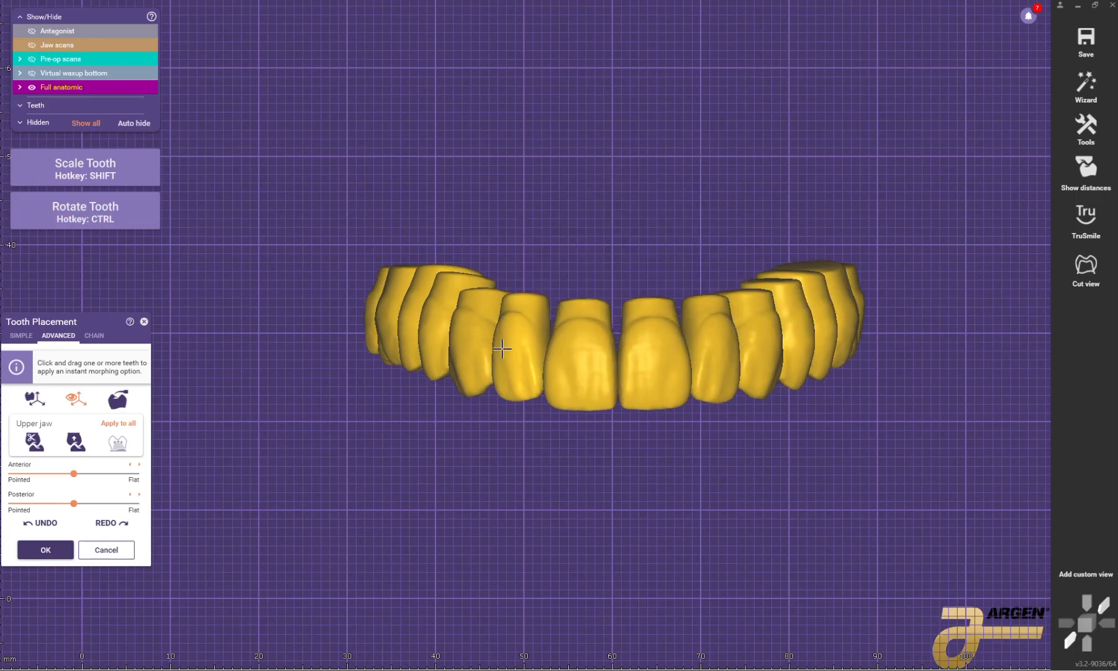
key(j)
scroll(596, 308, down, 1)
key(a)
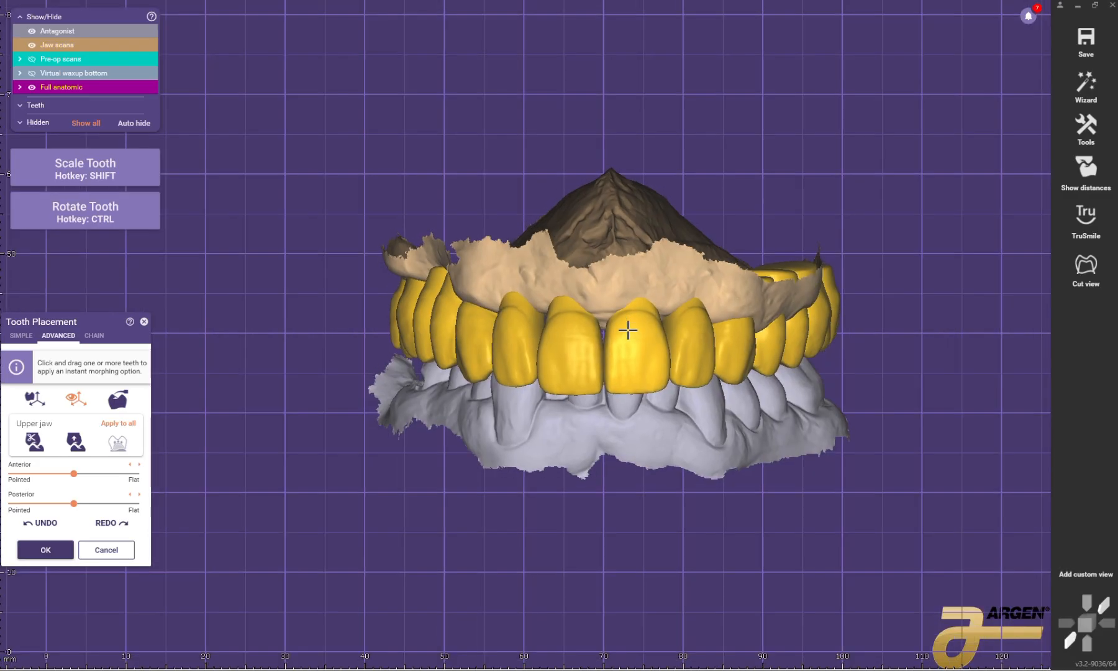
right_drag(627, 333, 626, 342)
ctrl+middle_click(650, 419)
Step: Hide the antagonist and rotate the patient's upper right premolars and molars so their cusps and grooves line up
scroll(626, 434, down, 3)
mouse_move(650, 420)
right_down()
mouse_move(626, 434)
mouse_move(645, 442)
right_up()
scroll(550, 367, up, 8)
right_drag(549, 365, 575, 239)
scroll(562, 219, up, 3)
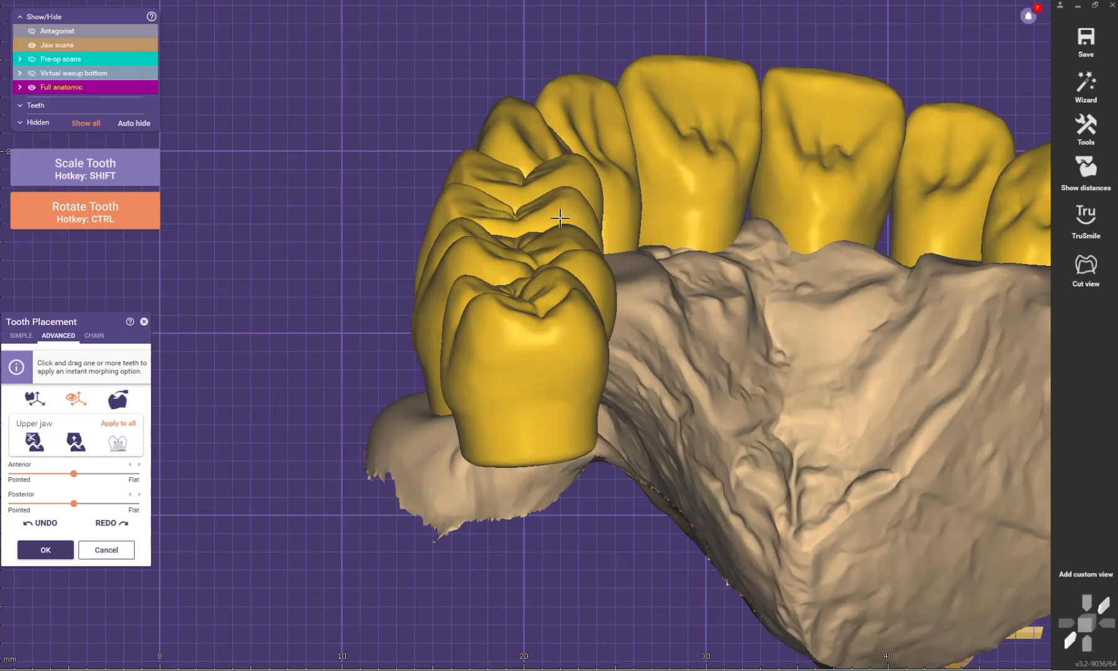
ctrl+drag(561, 218, 562, 243)
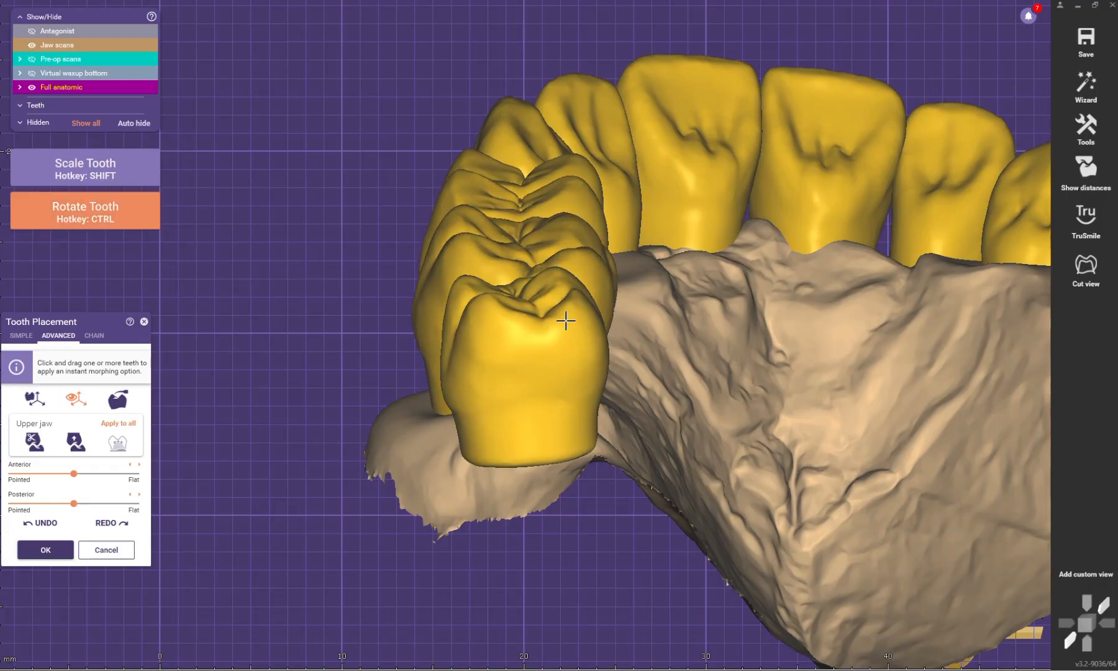
ctrl+drag(566, 319, 502, 360)
drag(532, 318, 531, 328)
Step: Align the cusps and grooves of the patient's upper left posterior teeth by rotating the molars as seen from behind
scroll(530, 329, down, 4)
right_drag(530, 328, 447, 330)
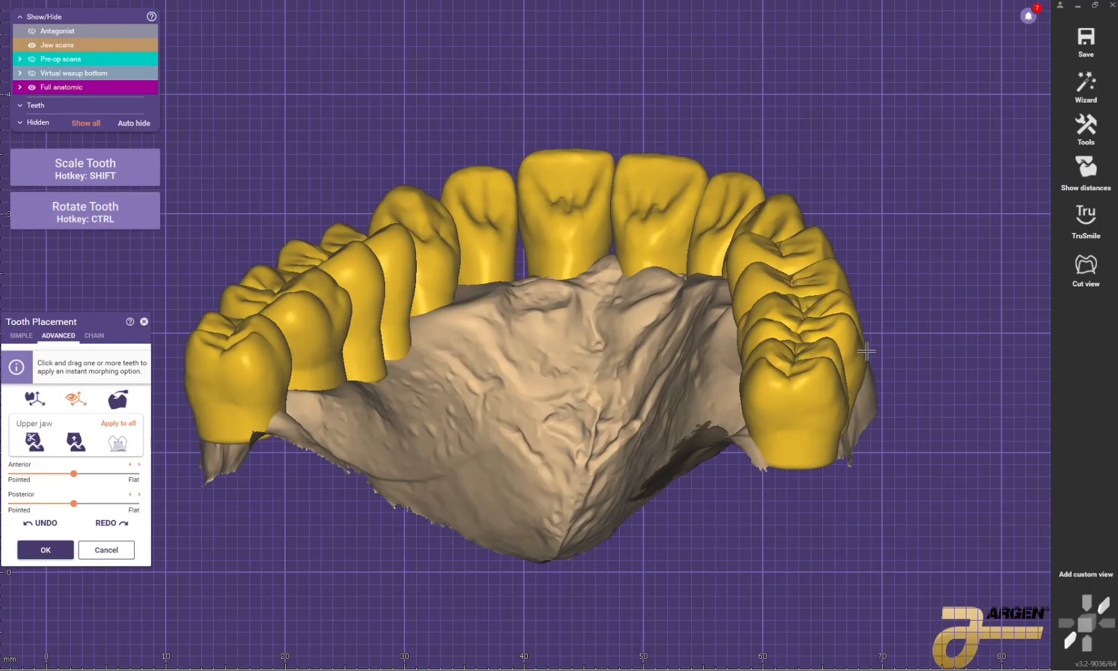
scroll(832, 312, up, 3)
mouse_move(830, 311)
ctrl+mouse_down()
mouse_move(833, 271)
mouse_move(840, 323)
ctrl+mouse_up()
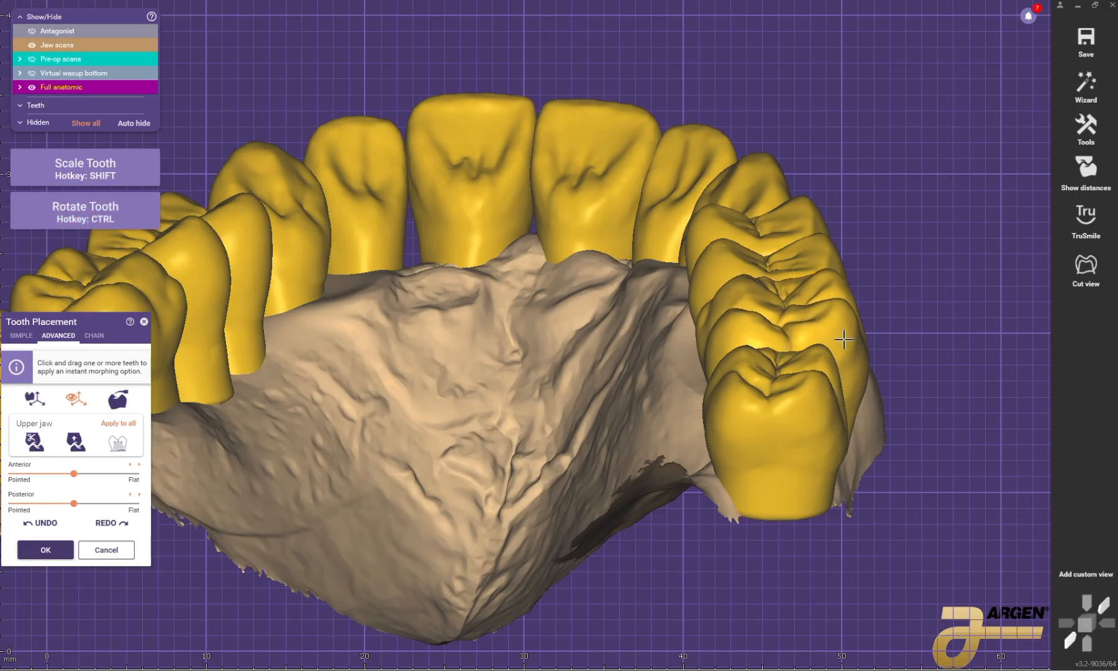
ctrl+drag(808, 404, 792, 410)
drag(792, 410, 792, 392)
Step: Shift the patient's upper right second molar toward the gum and slightly backward as seen from the cheek side
scroll(789, 386, down, 7)
right_drag(745, 267, 538, 325)
scroll(533, 327, up, 3)
scroll(549, 397, up, 2)
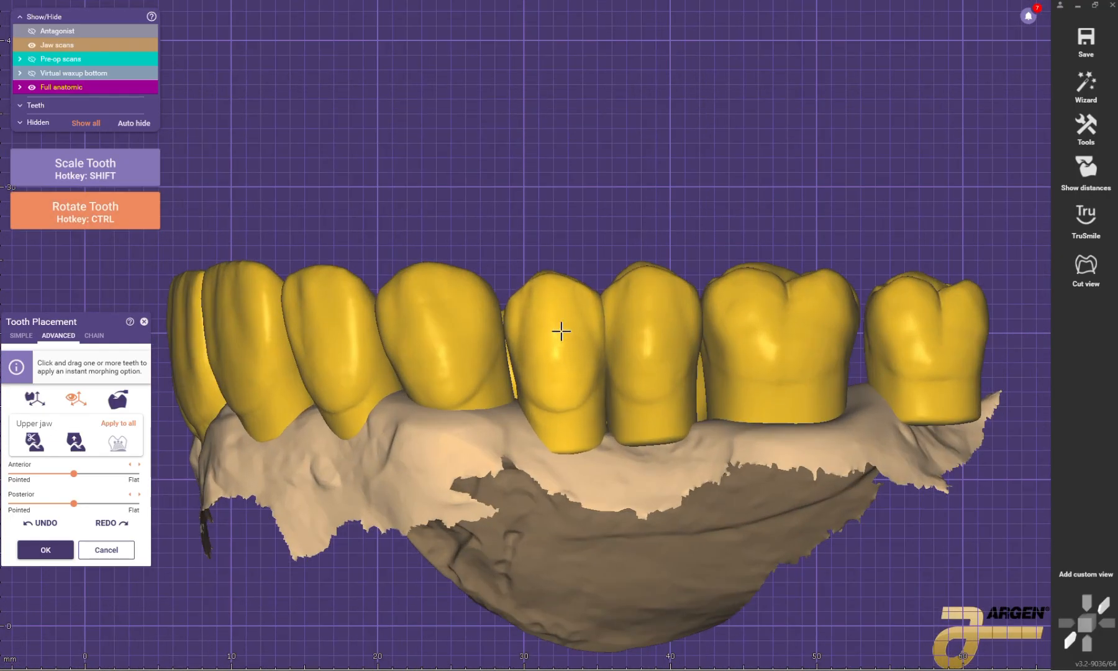
scroll(798, 353, down, 2)
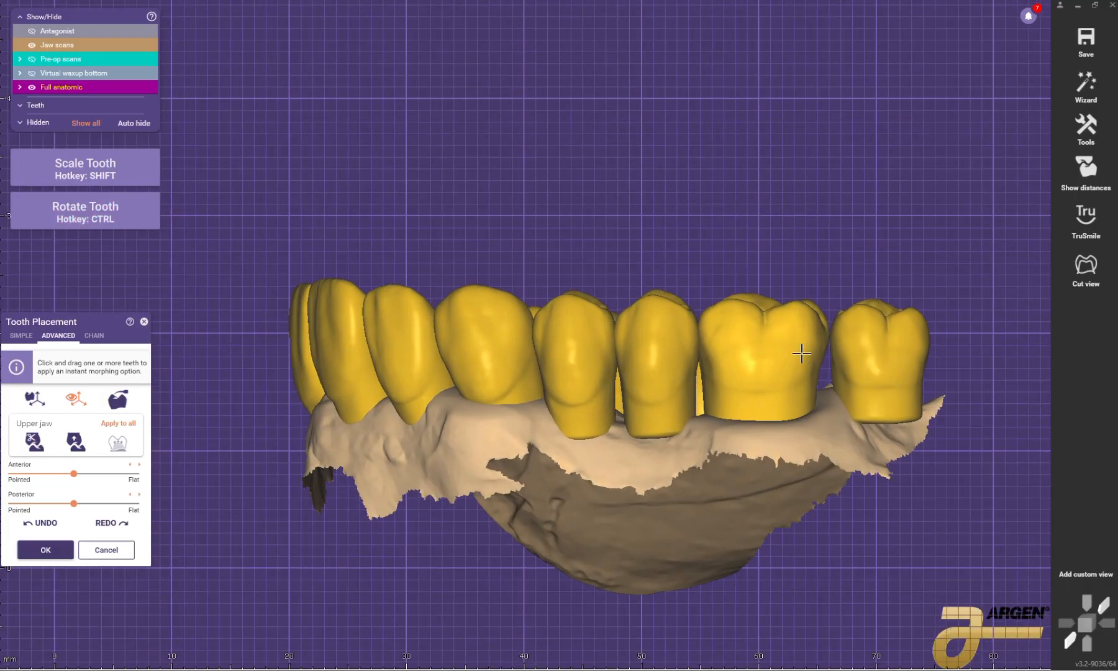
scroll(798, 351, up, 1)
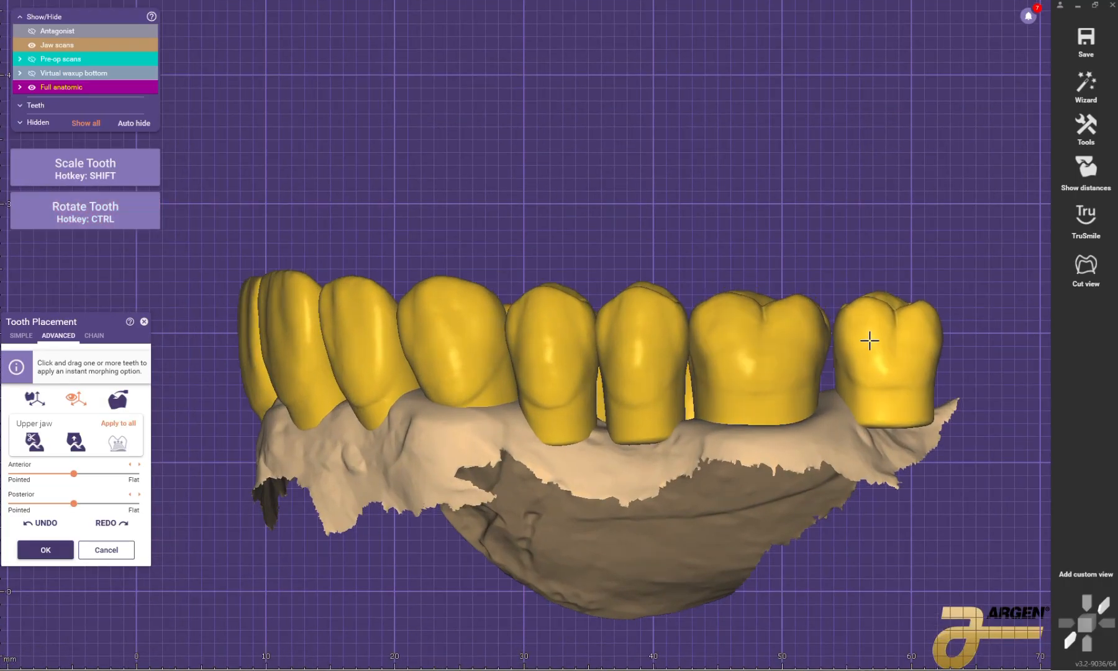
ctrl+drag(870, 340, 893, 371)
scroll(748, 334, down, 4)
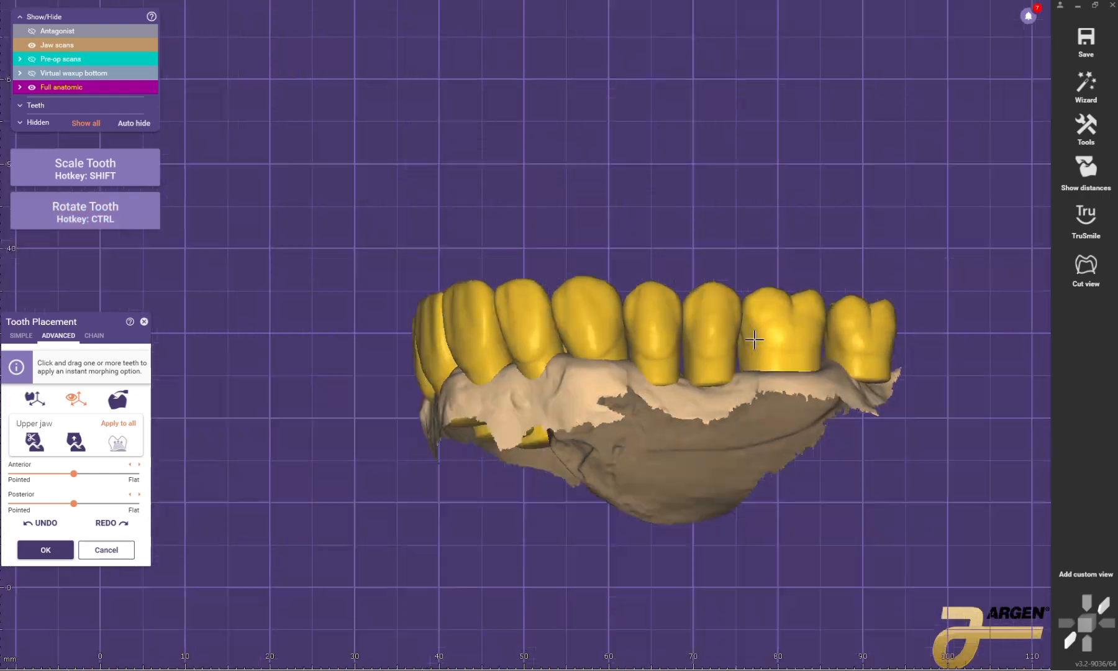
Step: Lower the patient's upper left second molar toward the gum to match the opposite side, and accept the tooth placement
right_drag(750, 334, 607, 352)
scroll(597, 345, up, 2)
ctrl+drag(592, 337, 591, 341)
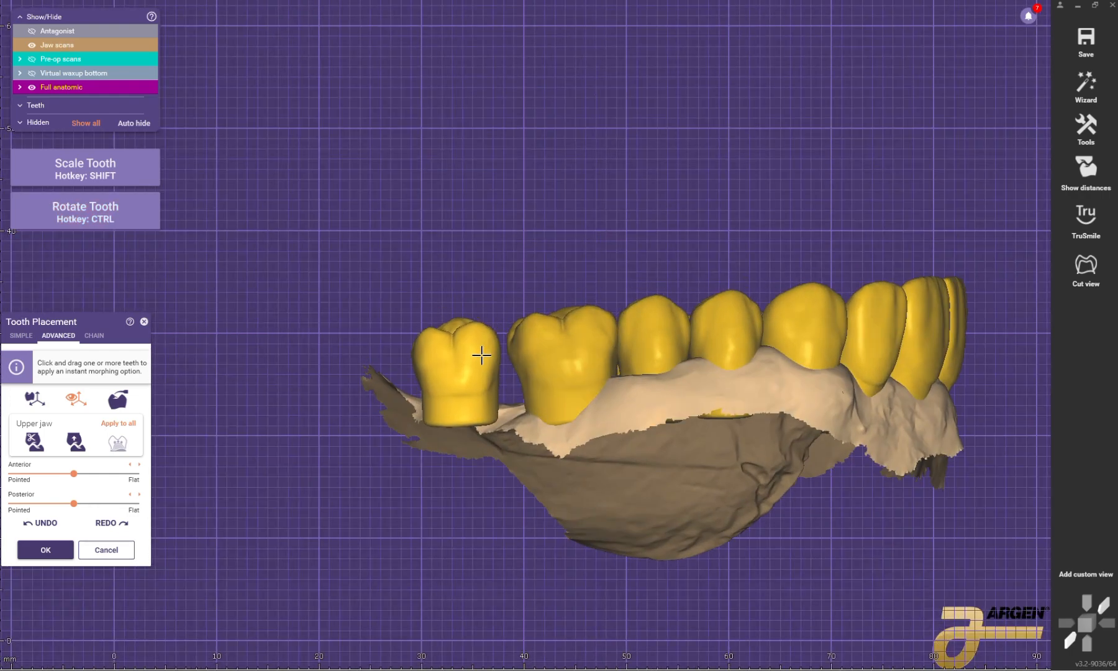
ctrl+drag(482, 356, 466, 374)
scroll(494, 369, down, 4)
right_drag(497, 368, 692, 348)
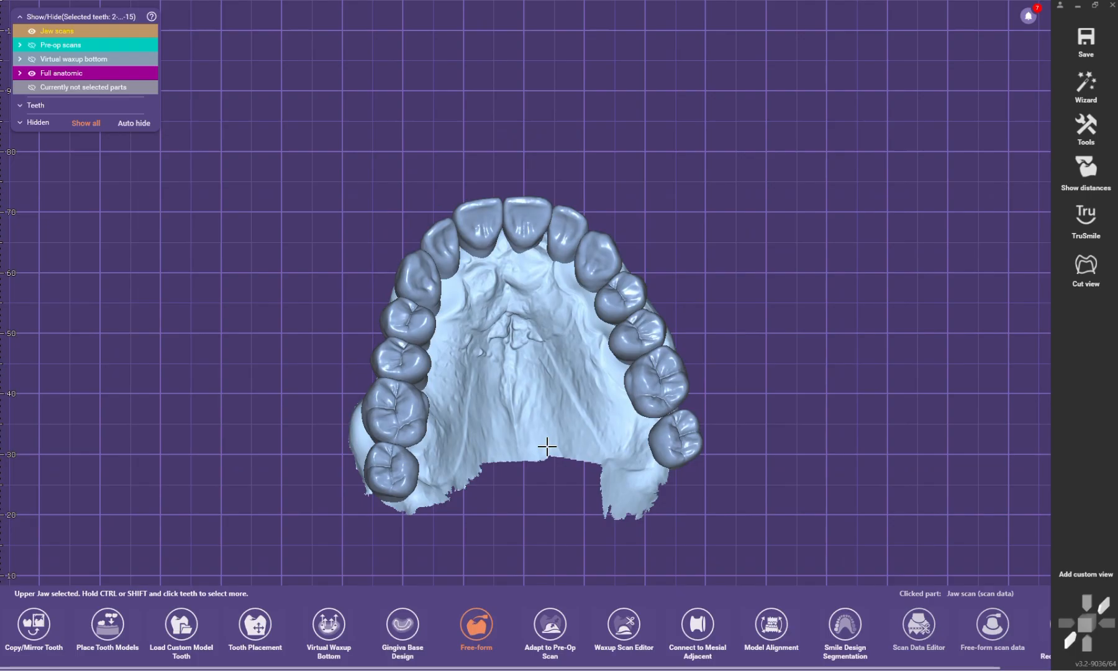
scroll(576, 542, up, 2)
scroll(572, 540, down, 2)
scroll(563, 341, up, 2)
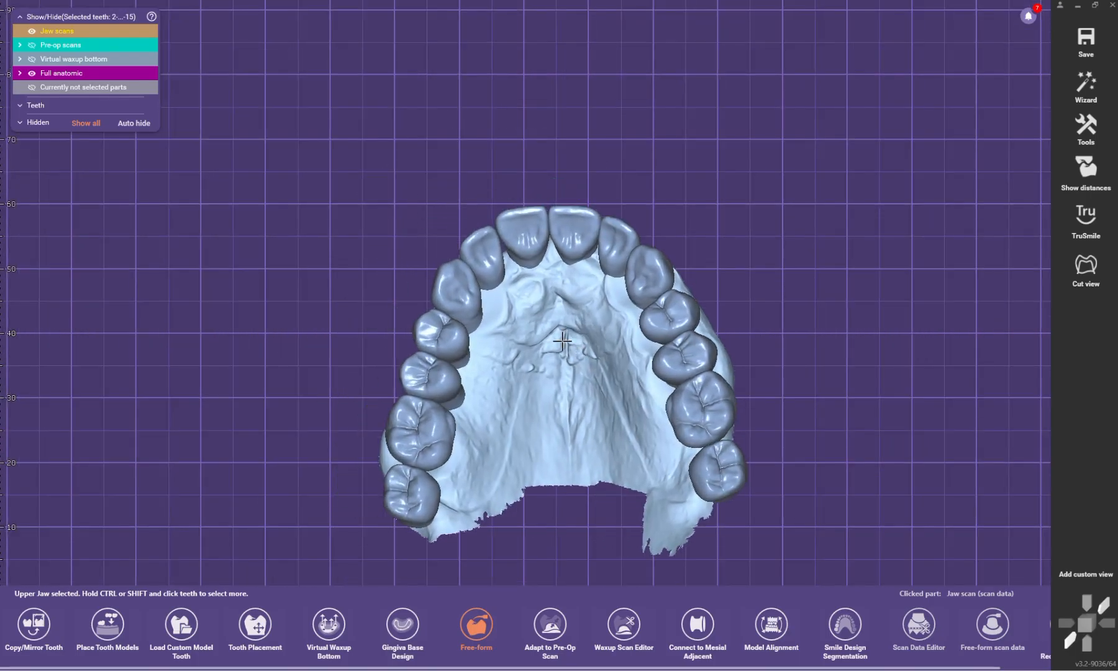
Step: Examine the shape and symmetry of the whole upper arch from the occlusal side
scroll(633, 350, down, 2)
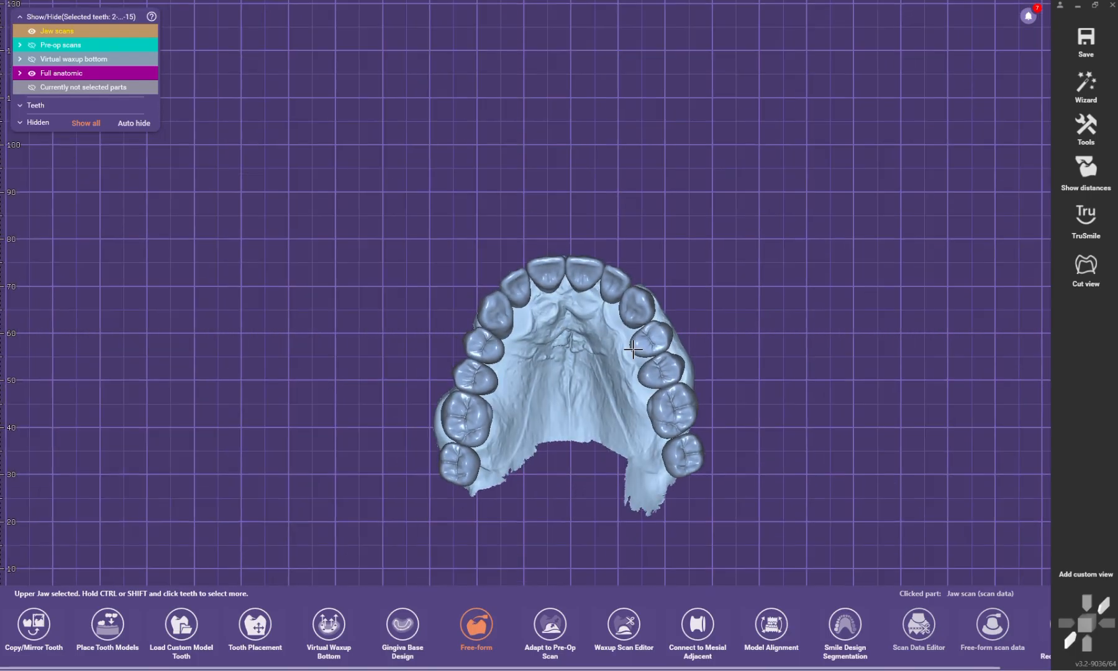
click(722, 297)
scroll(707, 297, down, 1)
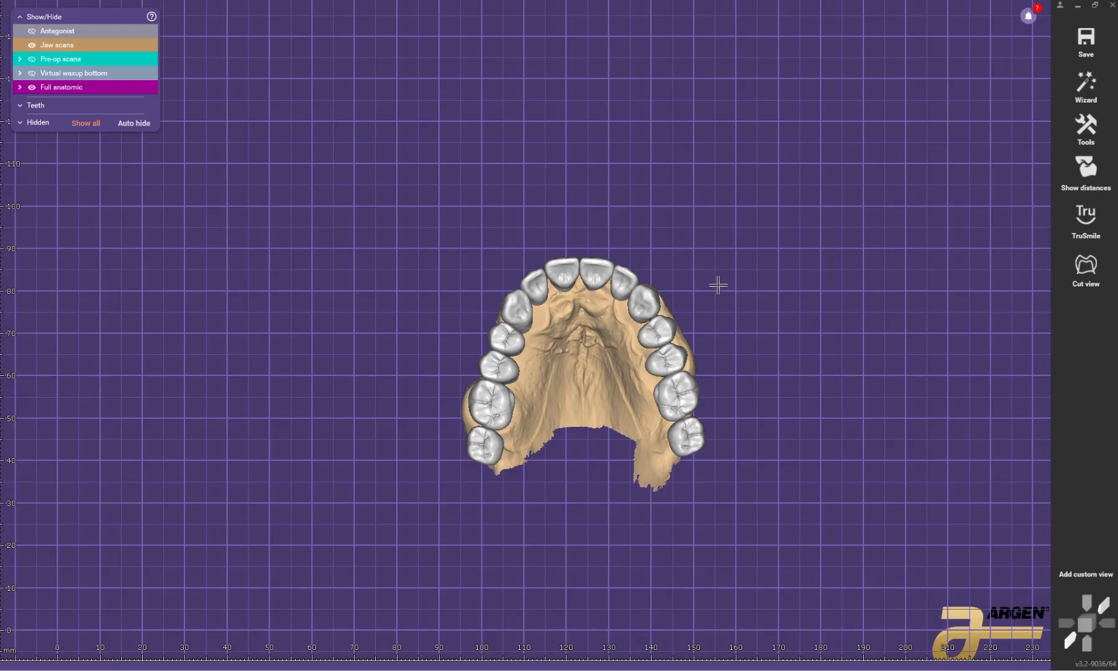
scroll(710, 282, up, 2)
right_drag(719, 280, 688, 278)
scroll(656, 301, up, 3)
scroll(679, 277, down, 3)
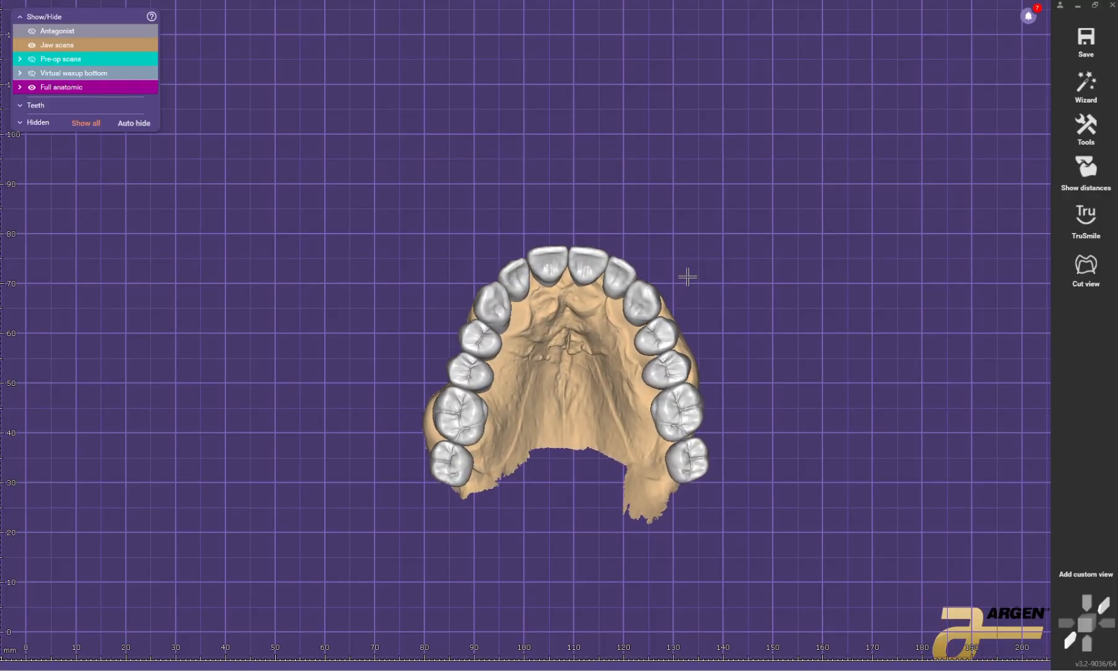
click(630, 291)
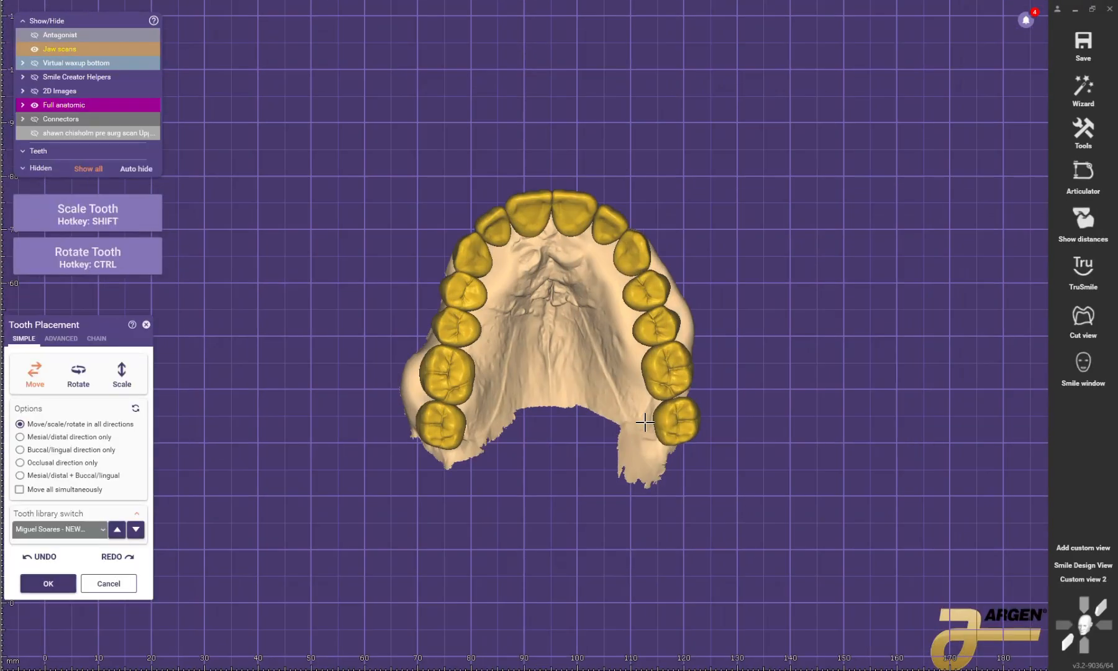
scroll(508, 281, up, 3)
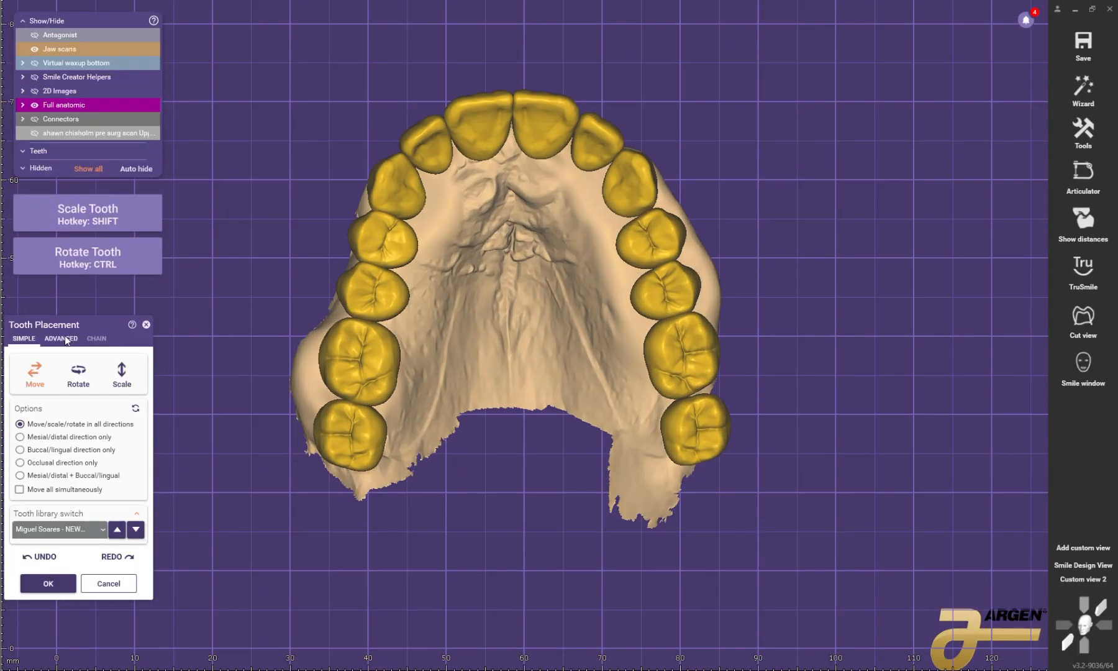
Step: Rotate and scale the patient's upper left first molar from the occlusal side
scroll(507, 281, down, 2)
scroll(650, 338, up, 3)
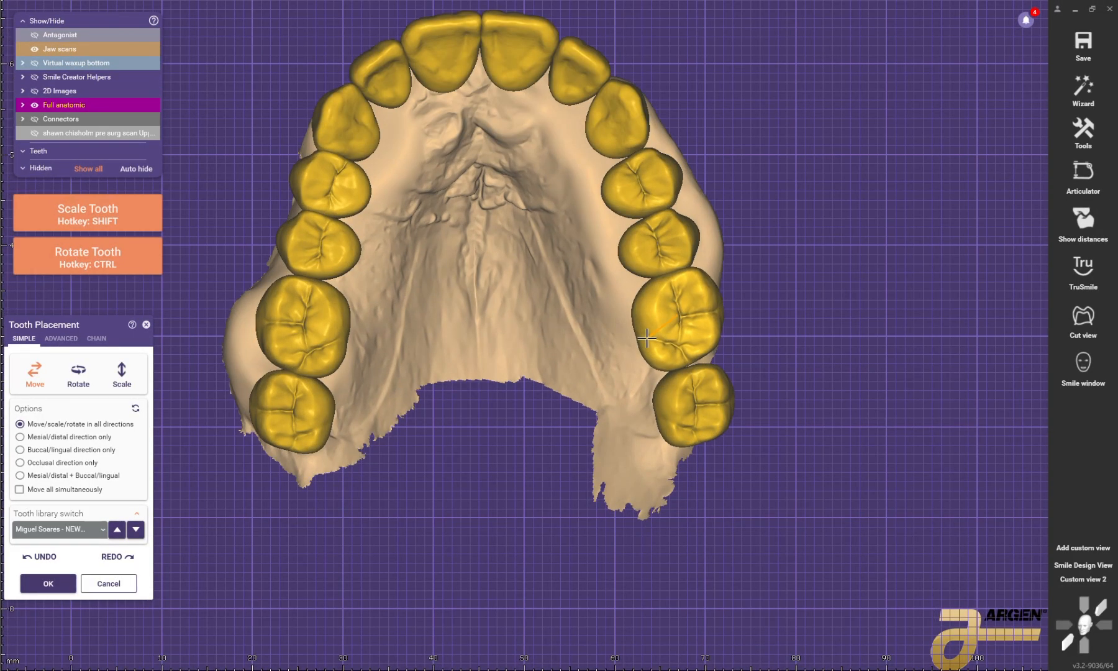
key(ctrl+shift)
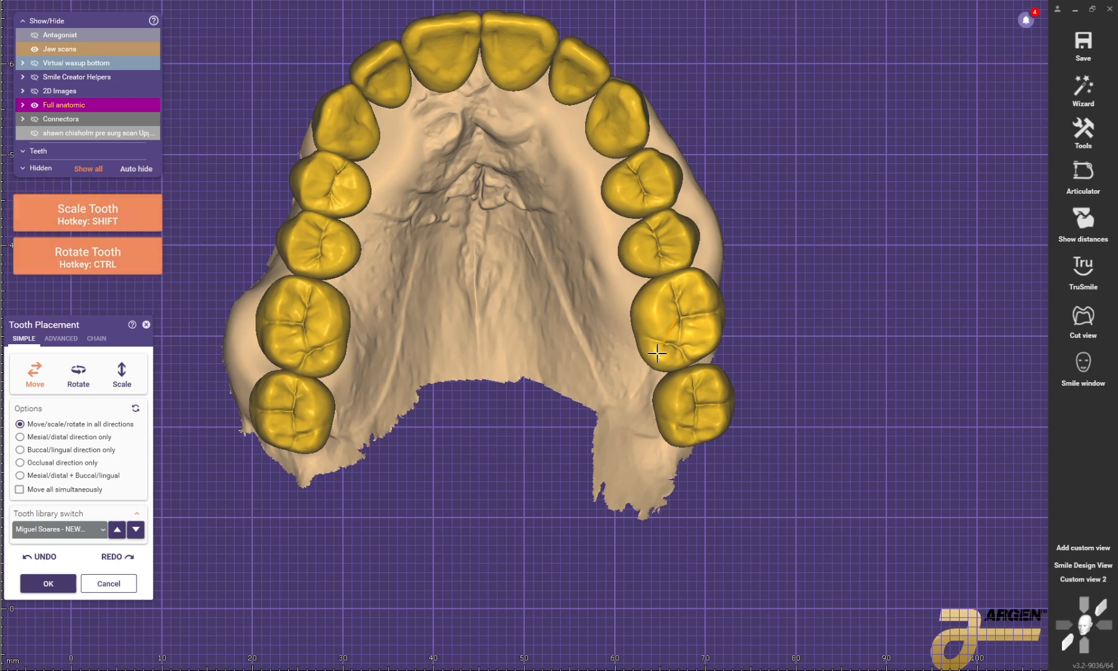
scroll(691, 236, down, 1)
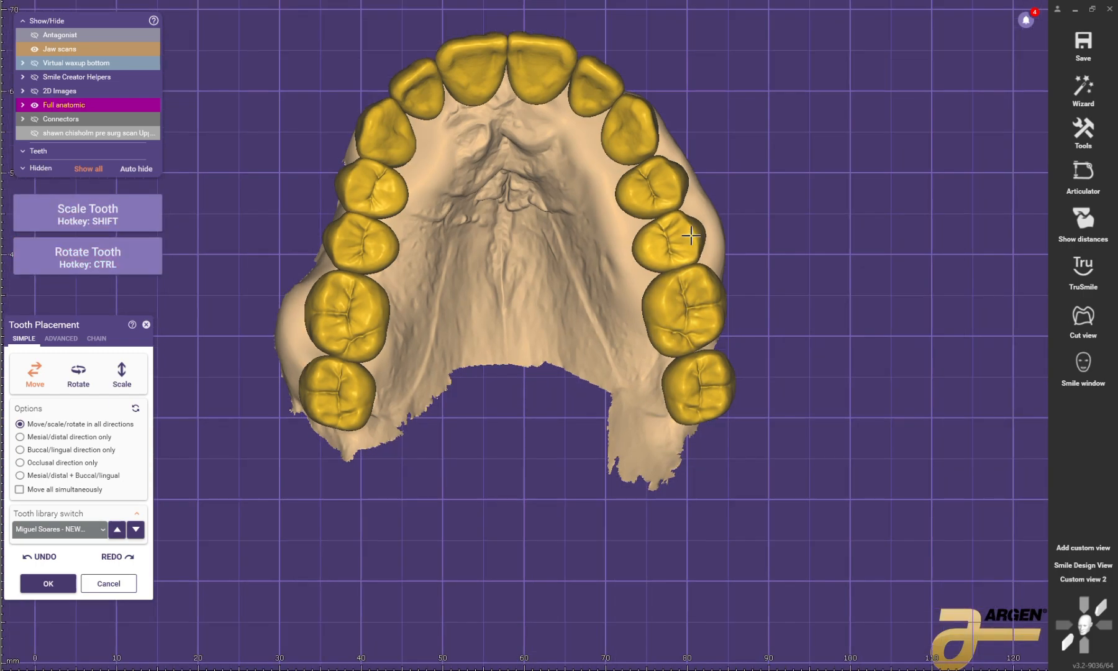
Step: Check the arch from the front against the antagonist and again from the occlusal side, and accept the tooth placement
key(2)
right_drag(534, 199, 543, 240)
middle_drag(542, 239, 604, 214)
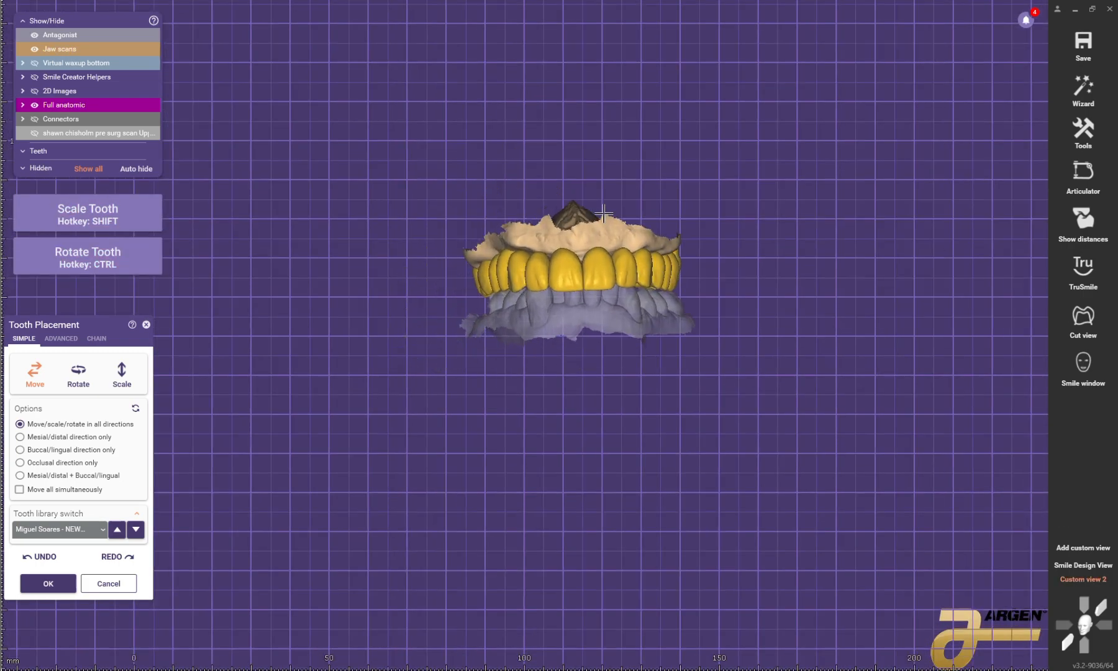
right_drag(603, 214, 570, 326)
middle_drag(570, 326, 578, 385)
scroll(578, 385, up, 4)
right_drag(578, 385, 570, 392)
scroll(579, 388, down, 2)
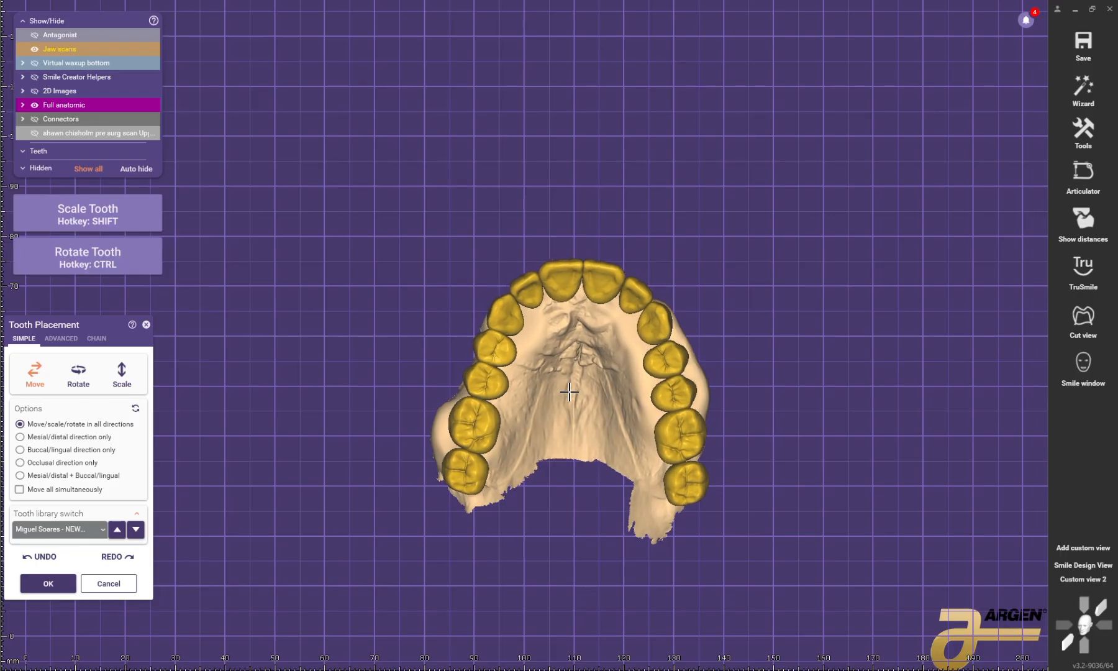
scroll(569, 392, down, 3)
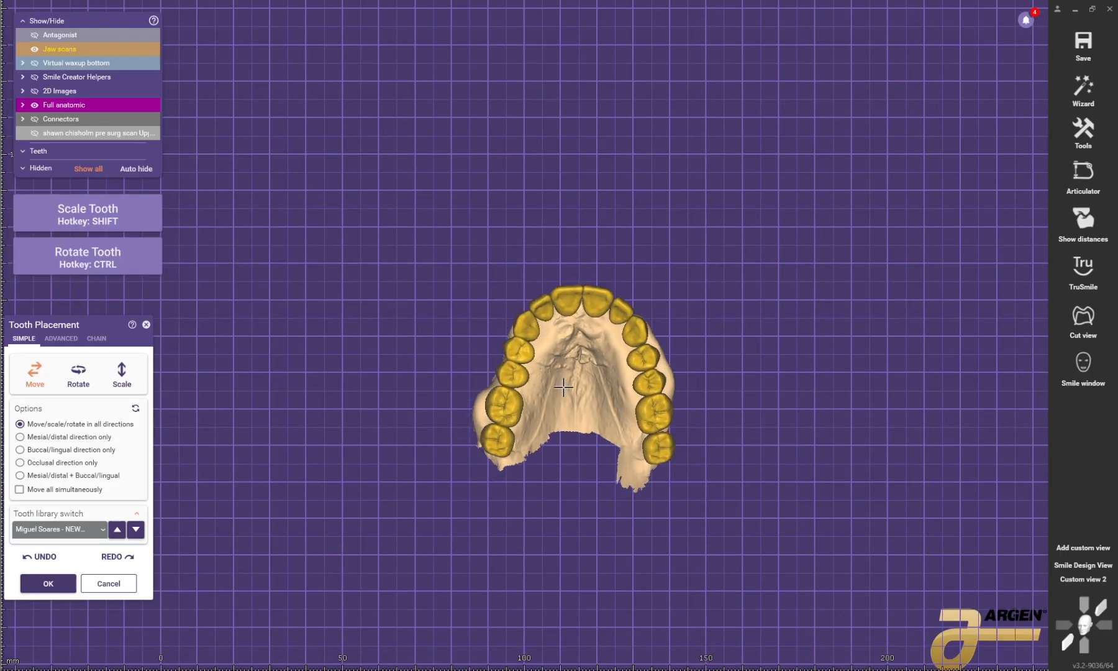
click(61, 593)
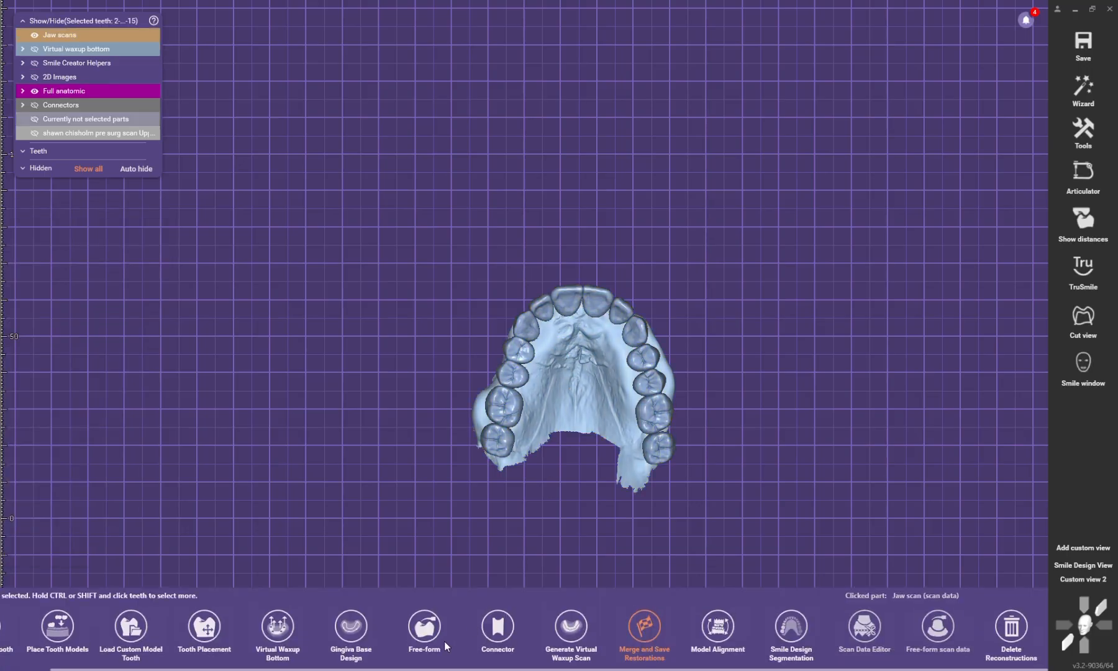
Step: Start the Gingiva Base Design for teeth 2 to 15 and draw the margin line palatally around the patient's upper right second molar
click(351, 627)
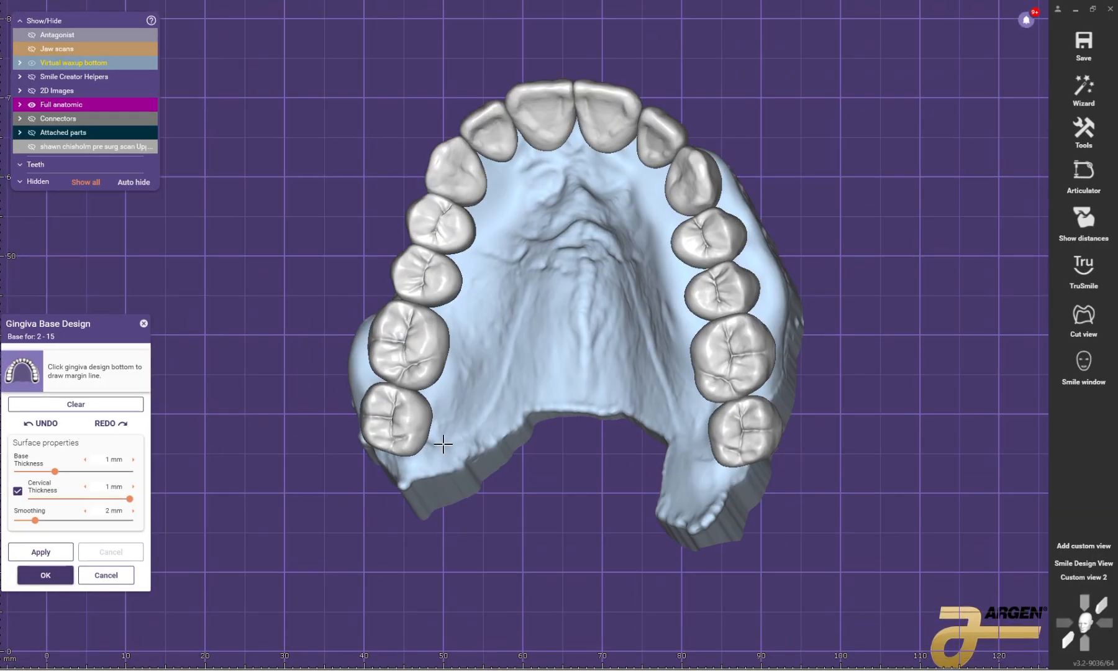
scroll(391, 462, up, 5)
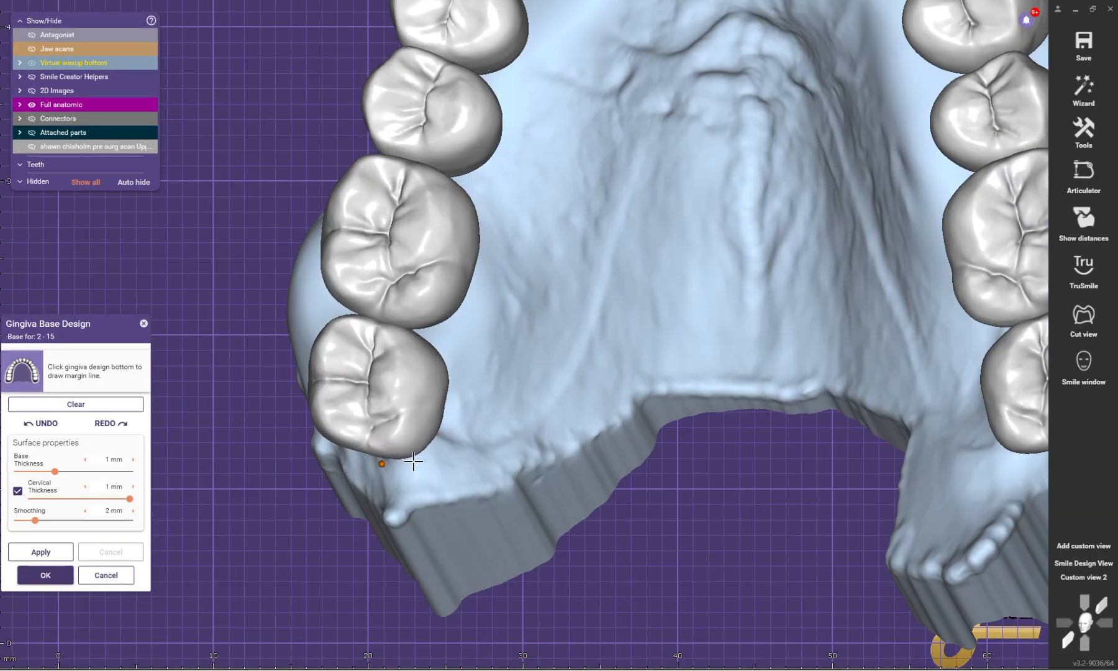
right_drag(486, 385, 472, 394)
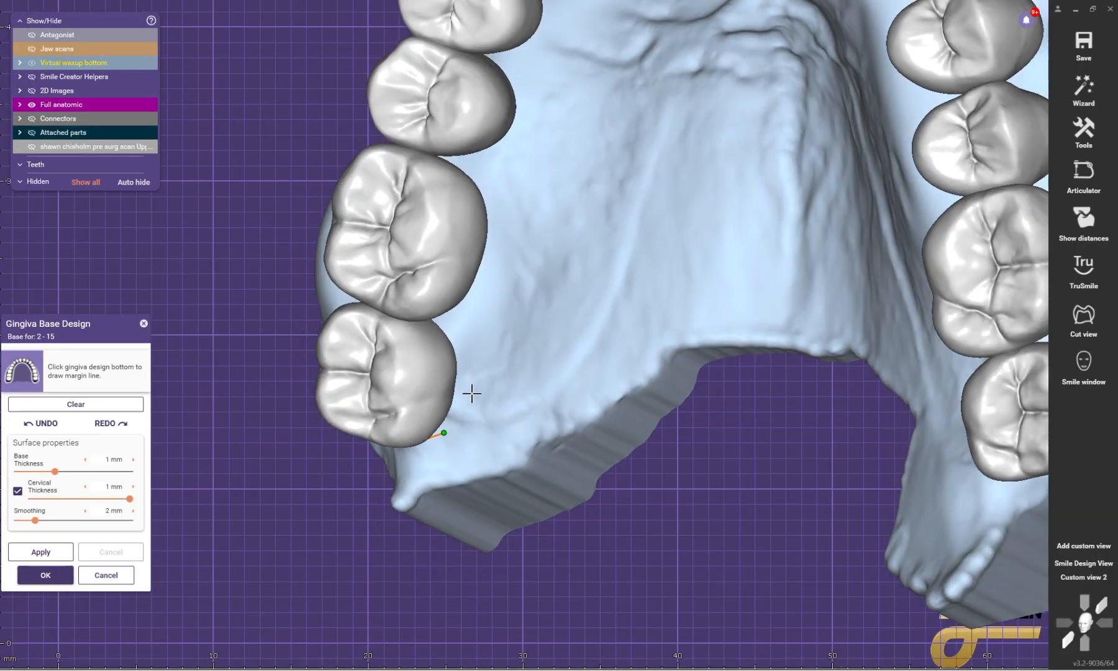
click(443, 322)
right_drag(444, 322, 477, 321)
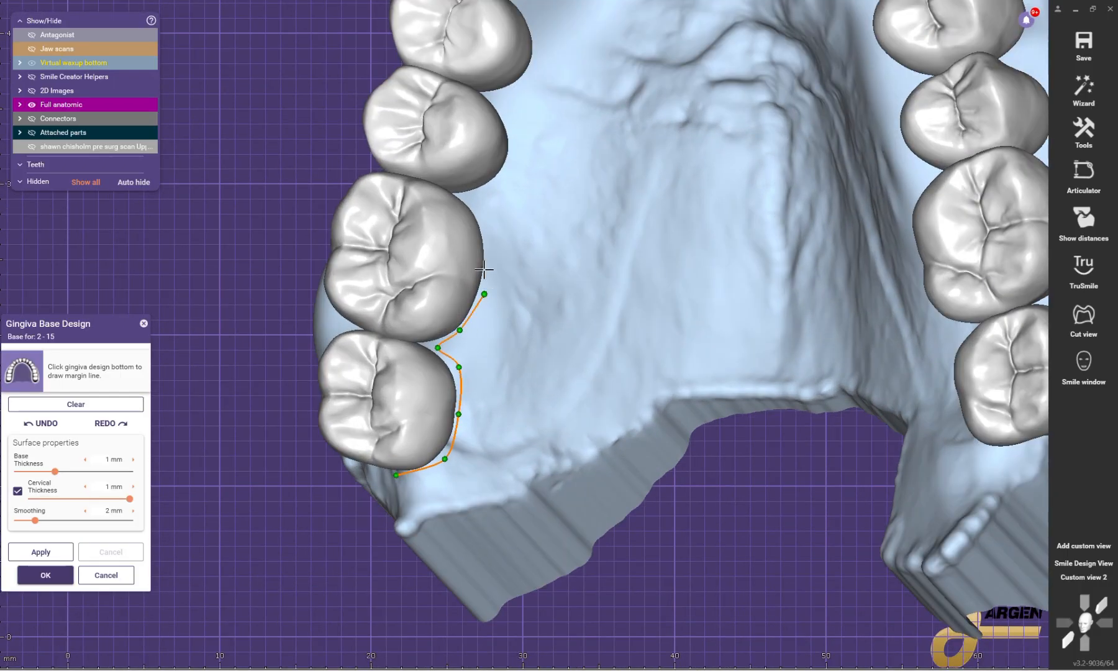
Step: Continue the margin line along the palatal side of the patient's upper right first molar and second premolar, dipping between the teeth
scroll(466, 202, down, 3)
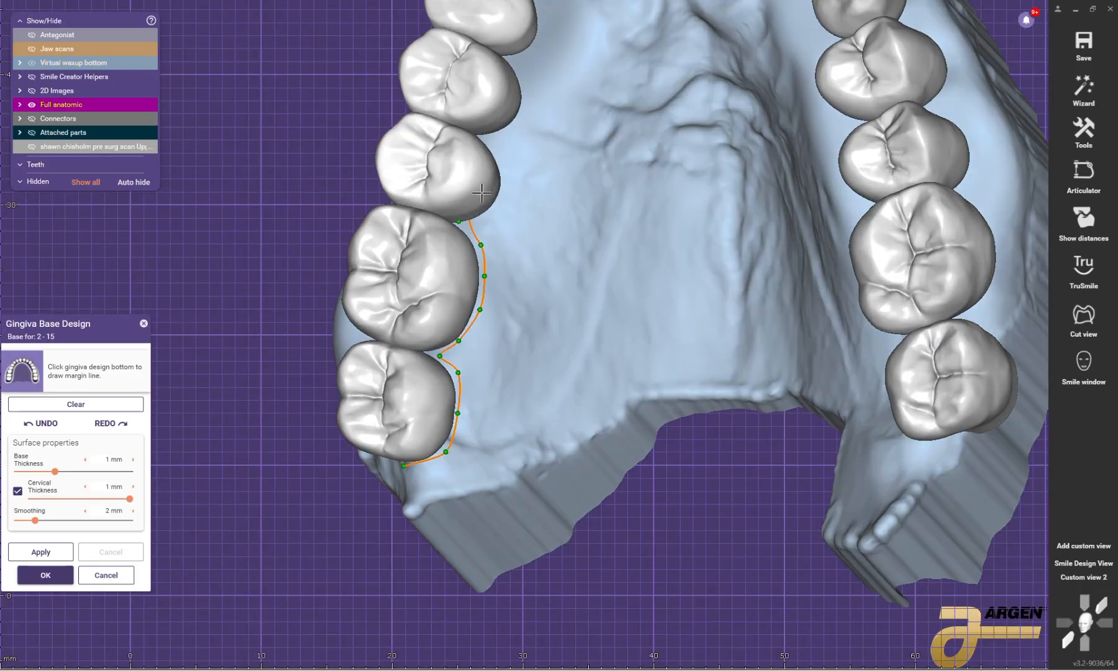
click(460, 228)
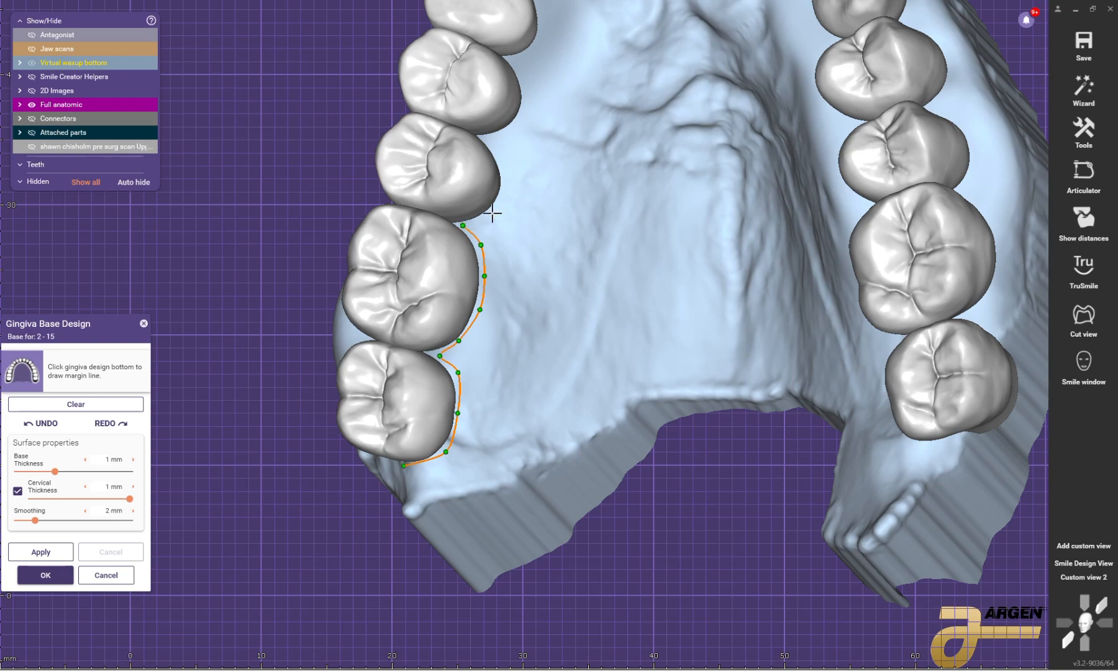
scroll(493, 213, up, 2)
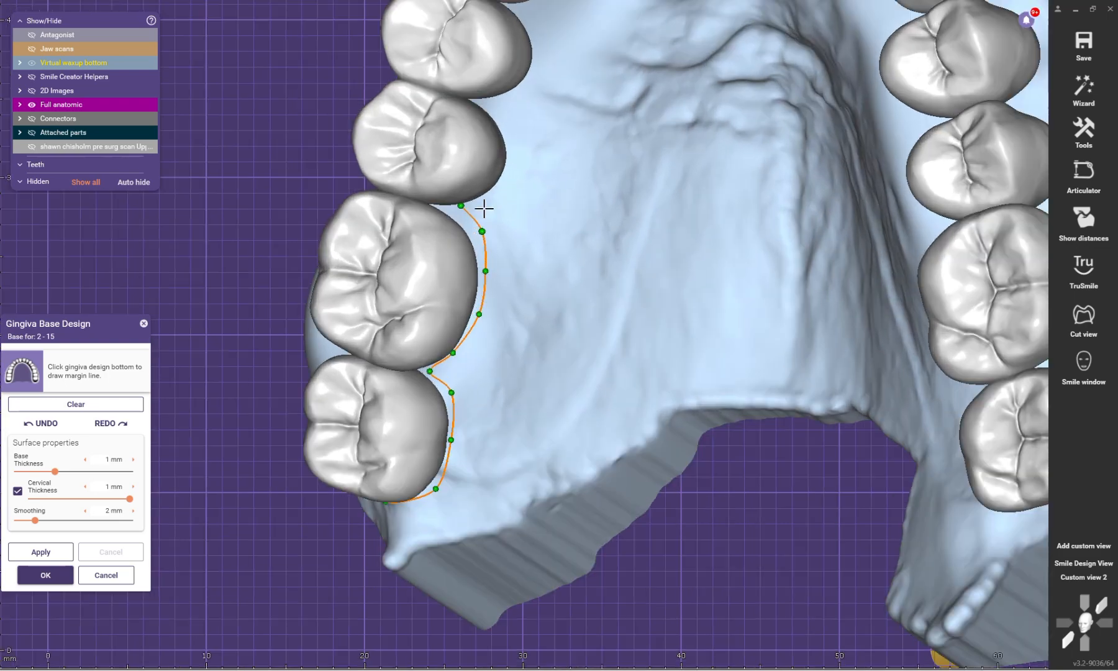
click(479, 101)
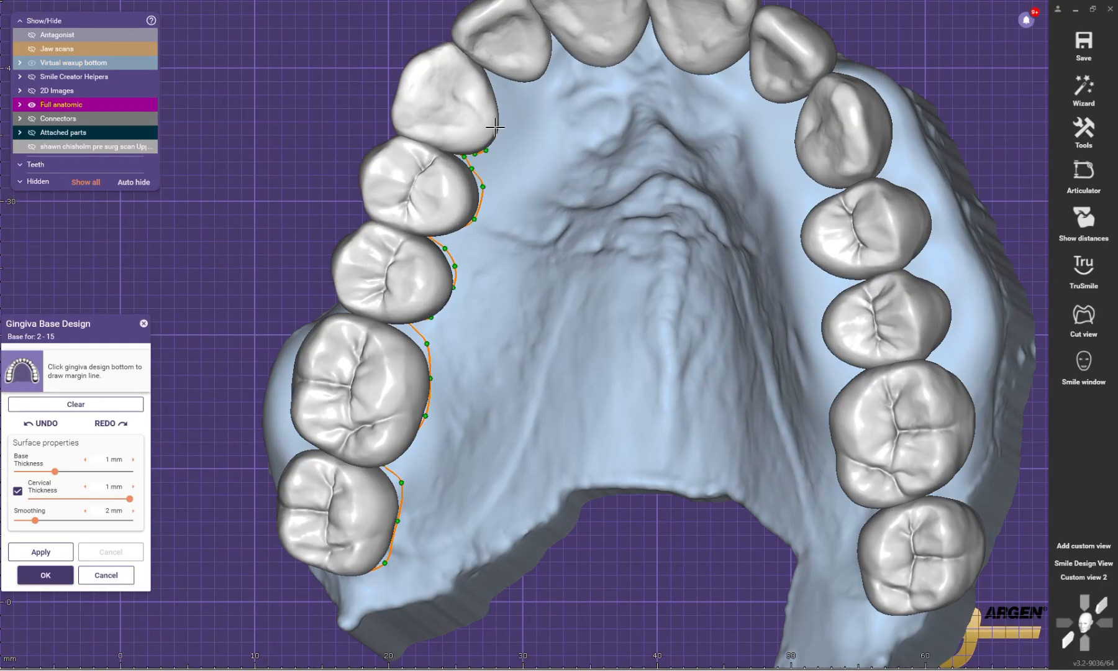
Step: Extend the margin line palatally around the patient's upper right canine and the incisors, up to the upper left lateral incisor
click(504, 121)
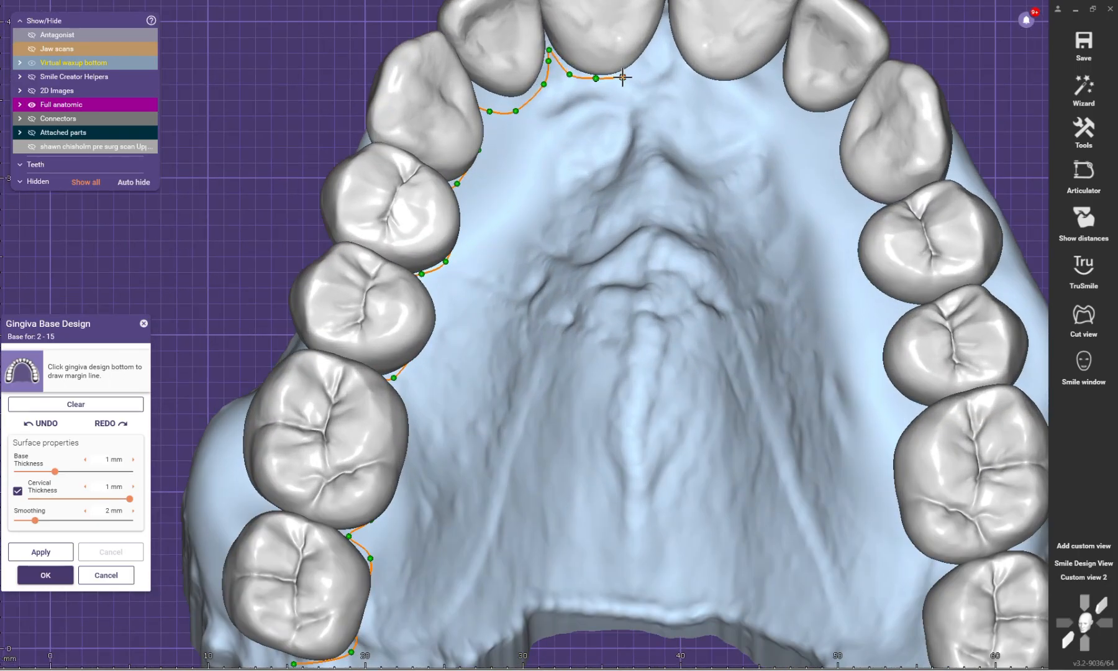
click(678, 59)
click(708, 78)
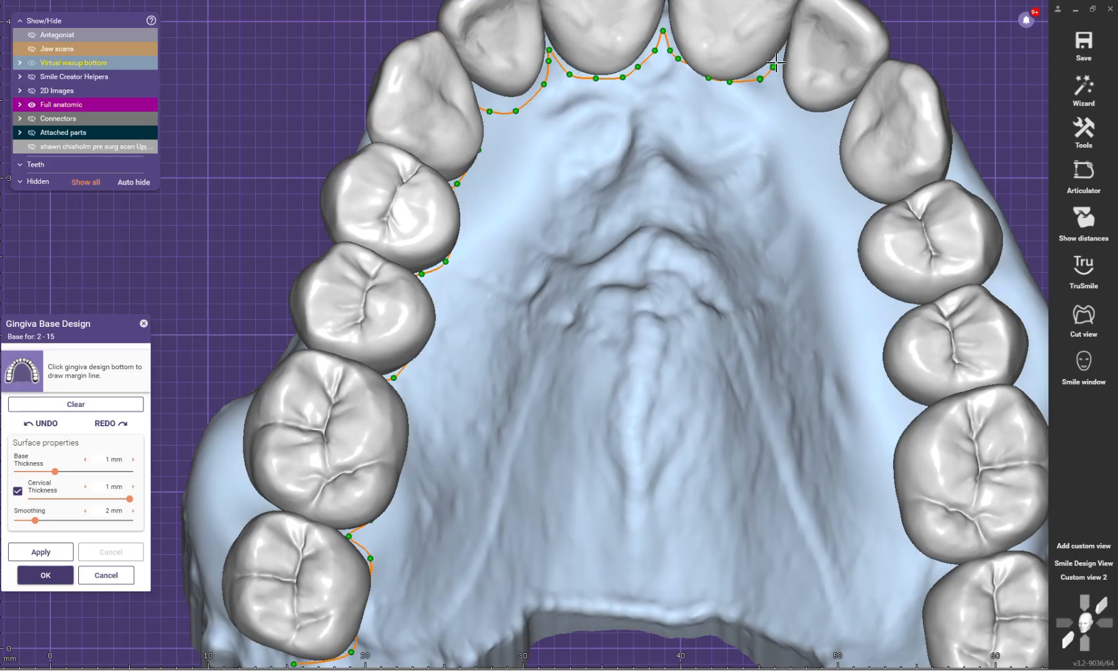
click(845, 109)
Step: Trace the margin line palatally around the patient's upper left canine and first premolar with closely spaced points
scroll(845, 110, up, 2)
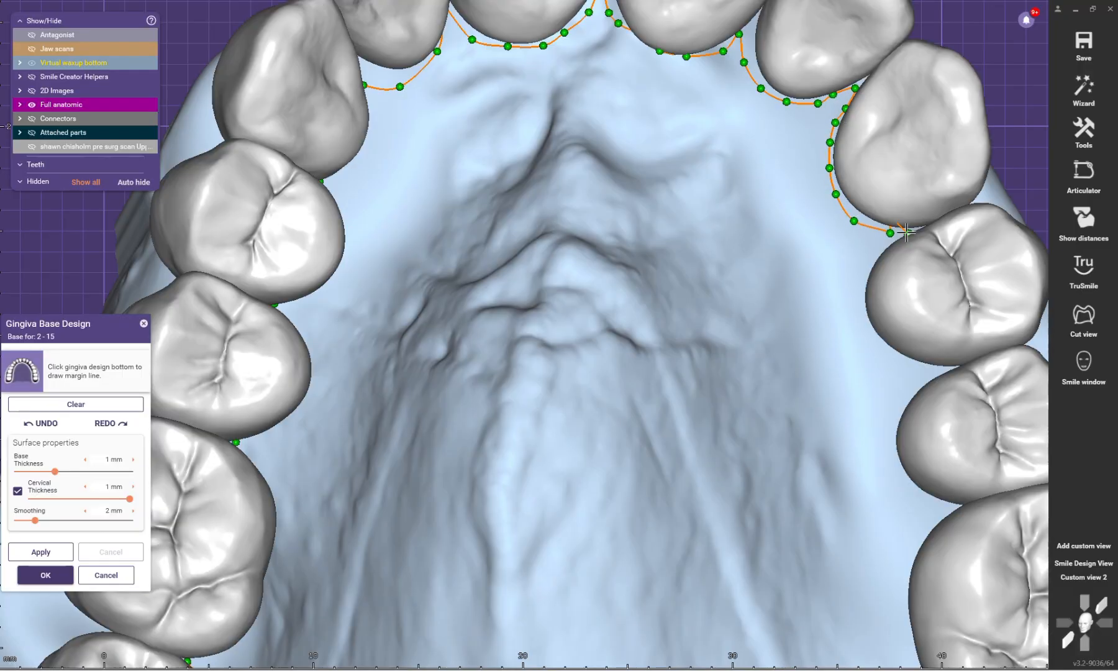
scroll(899, 234, up, 3)
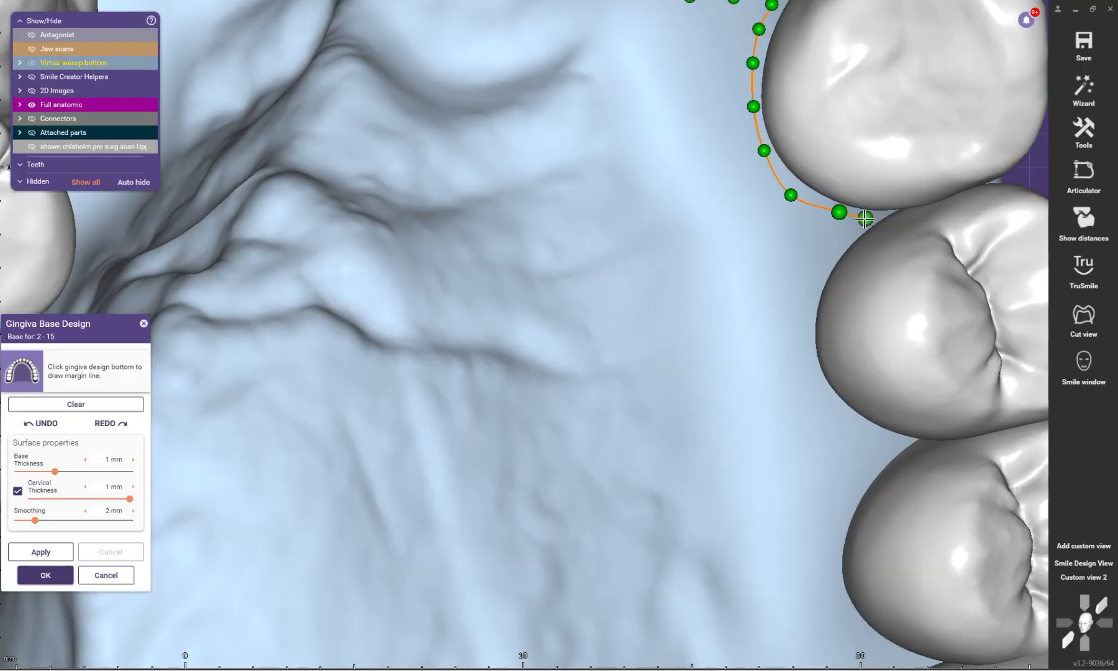
click(865, 218)
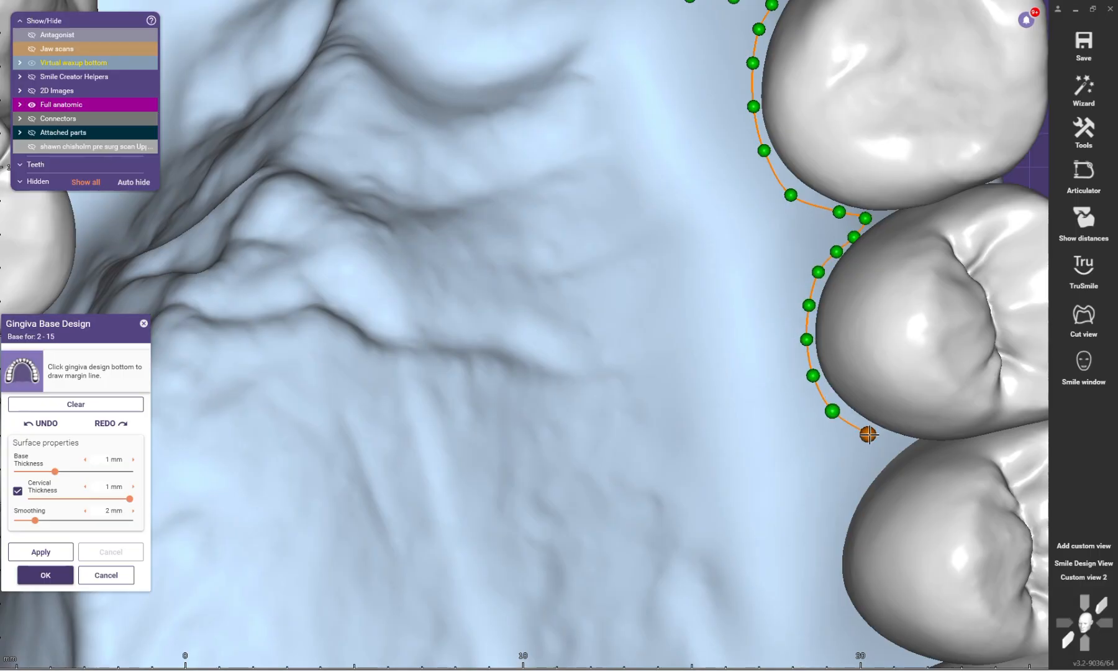
click(869, 434)
scroll(869, 434, down, 4)
scroll(875, 429, up, 2)
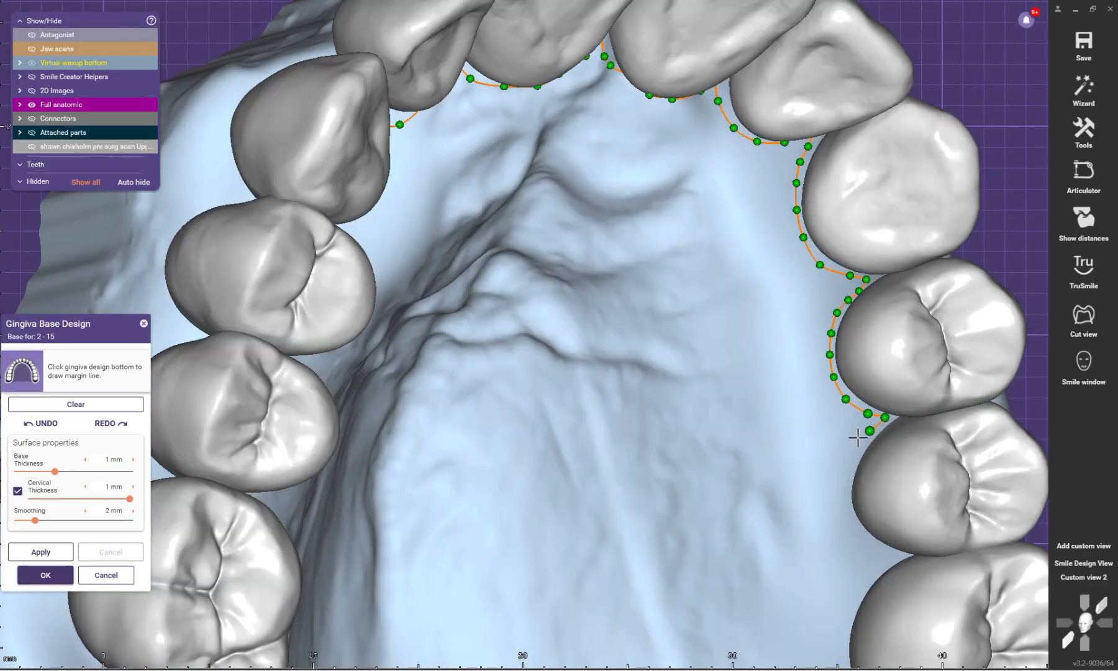
Step: Continue the margin line palatally around the patient's upper left second premolar to the gap before the first molar
scroll(849, 465, down, 3)
scroll(742, 449, up, 2)
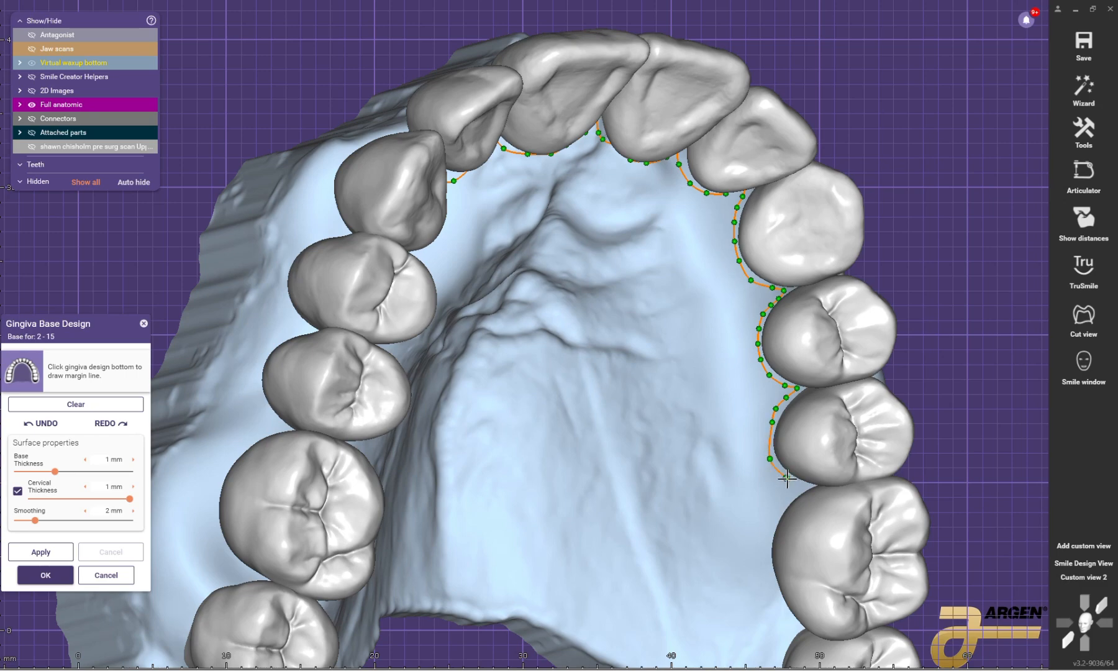
scroll(803, 484, down, 2)
scroll(786, 491, up, 4)
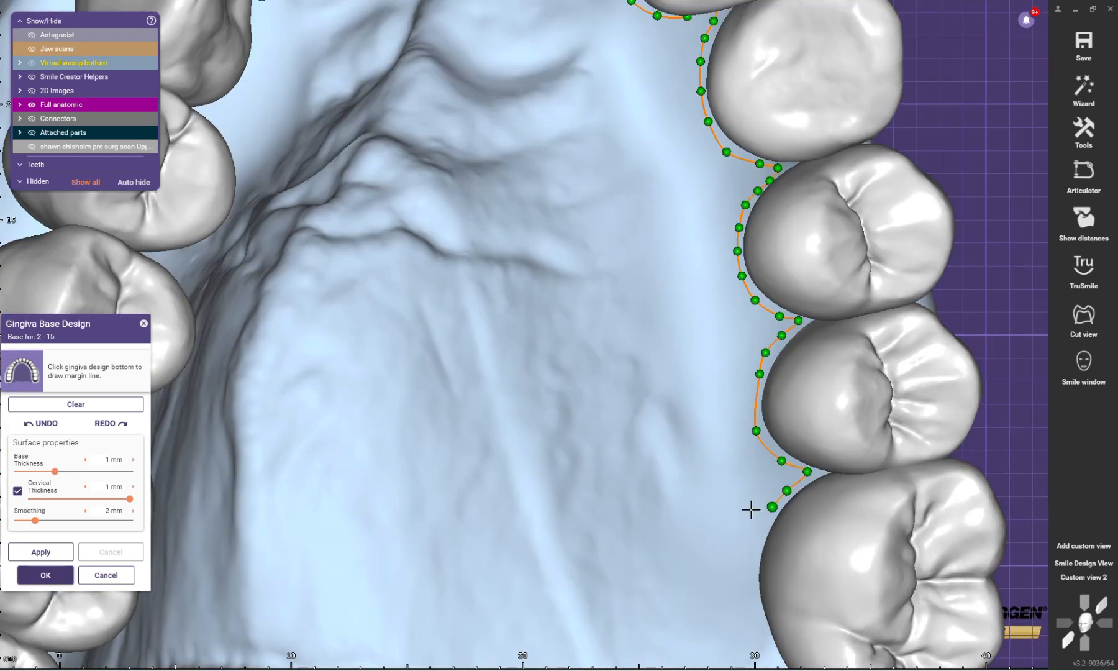
Step: Trace the margin line along the palatal side of the patient's upper left first molar and onto the second molar
scroll(750, 510, down, 4)
scroll(666, 331, up, 3)
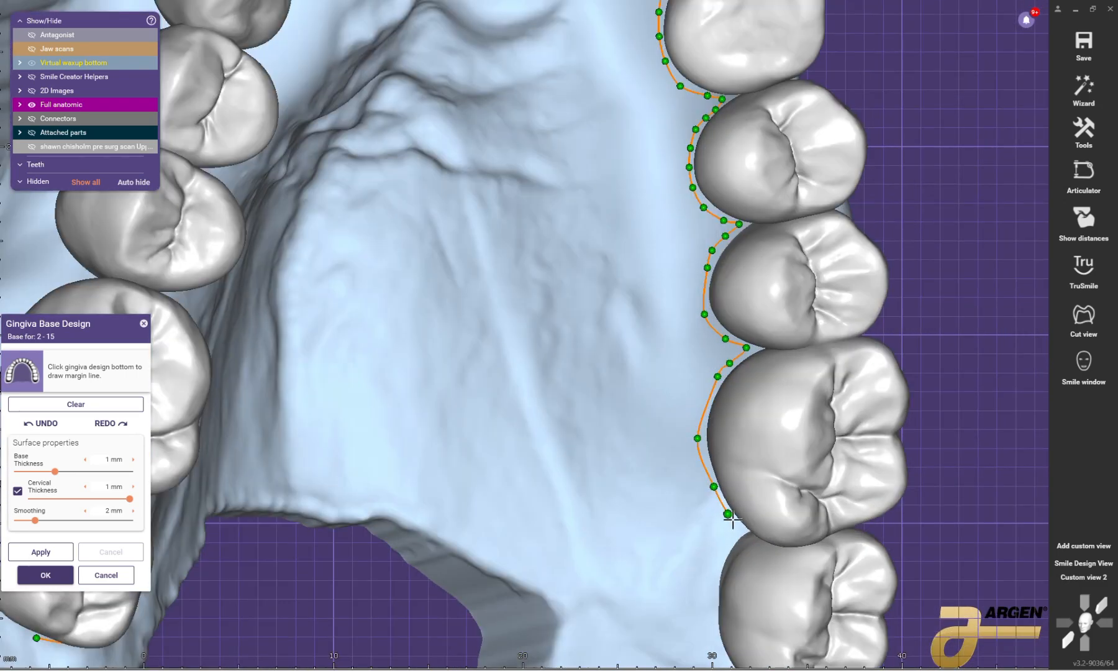
scroll(733, 519, down, 4)
scroll(738, 521, up, 3)
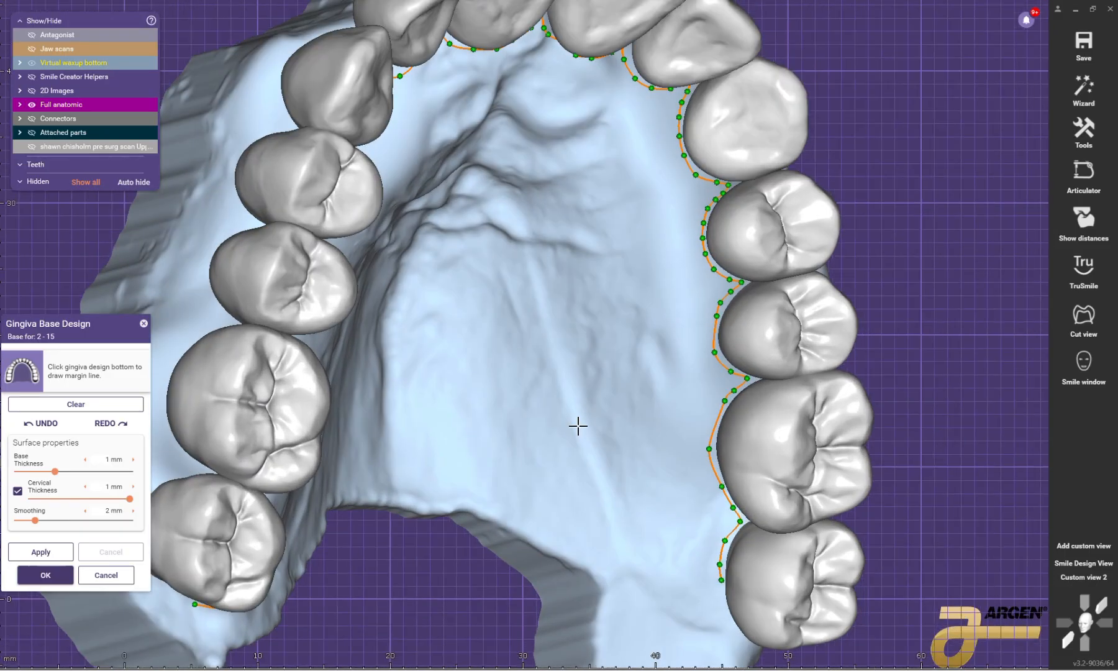
Step: Run the margin line across the posterior palate, close it at the patient's upper right second molar, and generate the gingiva base
scroll(650, 499, down, 4)
right_drag(619, 498, 605, 491)
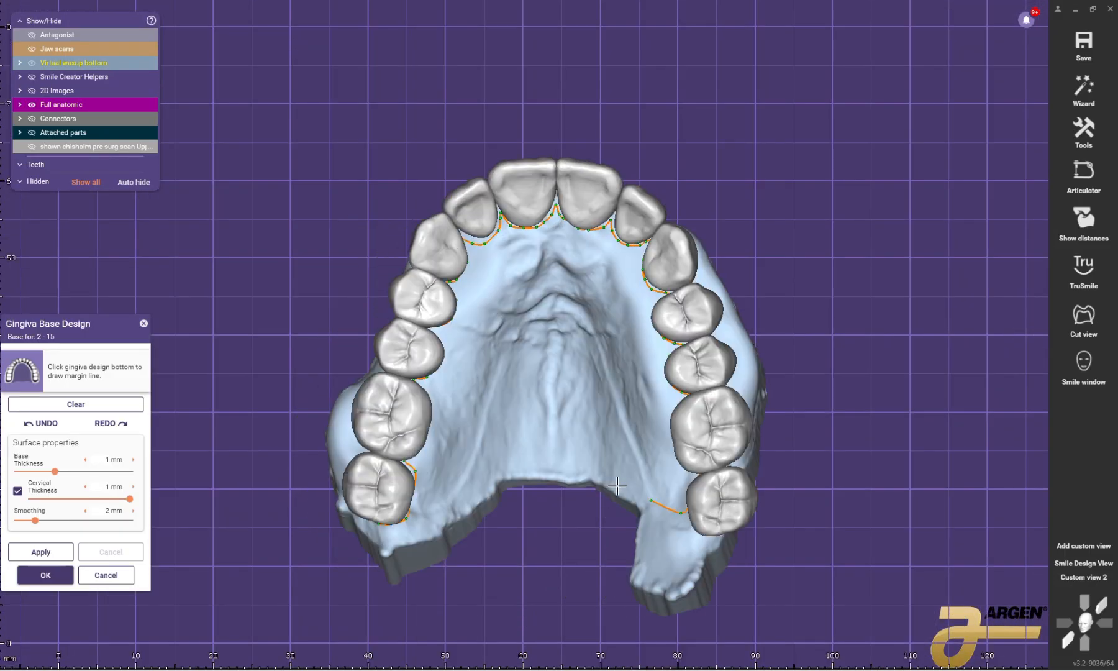
click(411, 517)
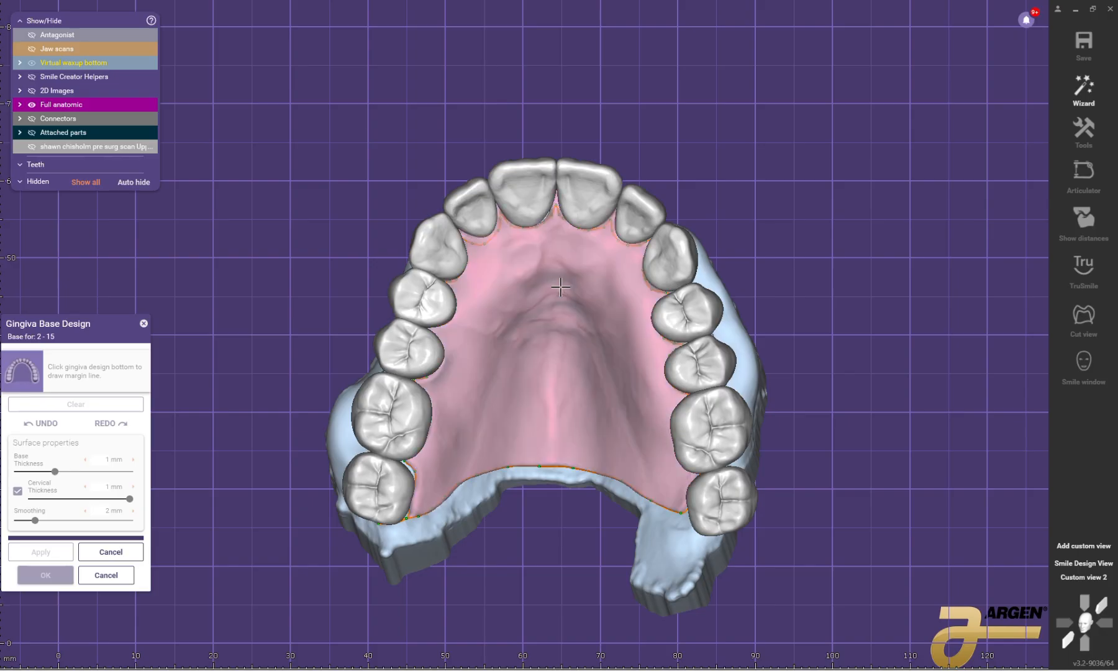
mouse_move(561, 287)
right_down()
mouse_move(576, 289)
mouse_move(558, 288)
right_up()
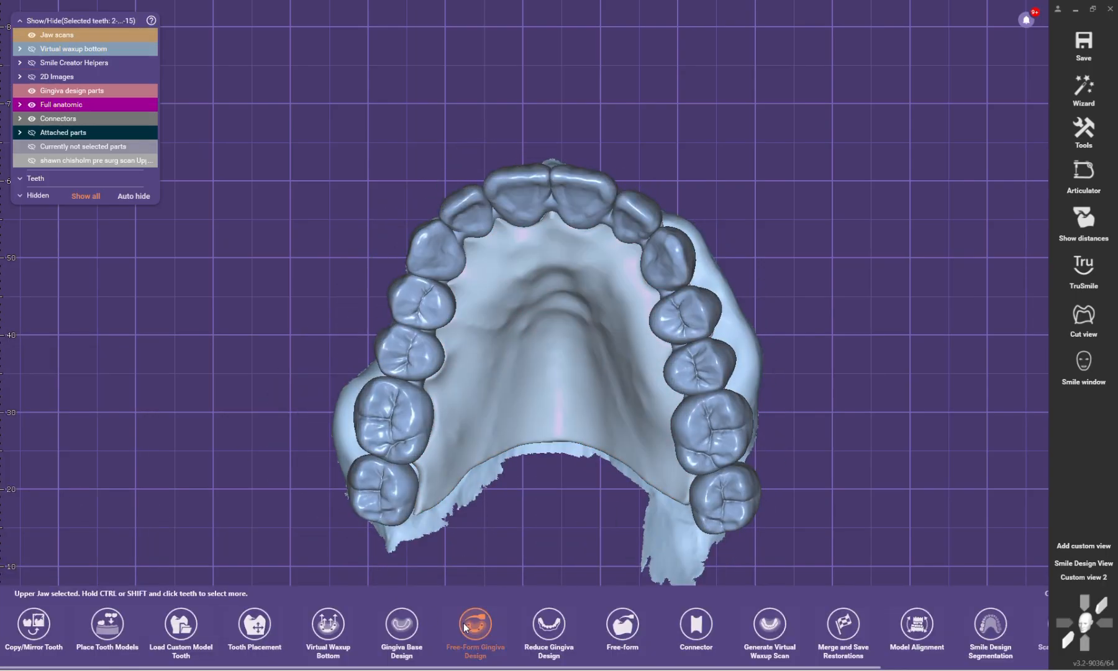
Step: Start Free-Form Gingiva Design with Keep bottom and boundary fixed off, and pull the gingiva edge against the patient's upper right molars and premolars
click(466, 626)
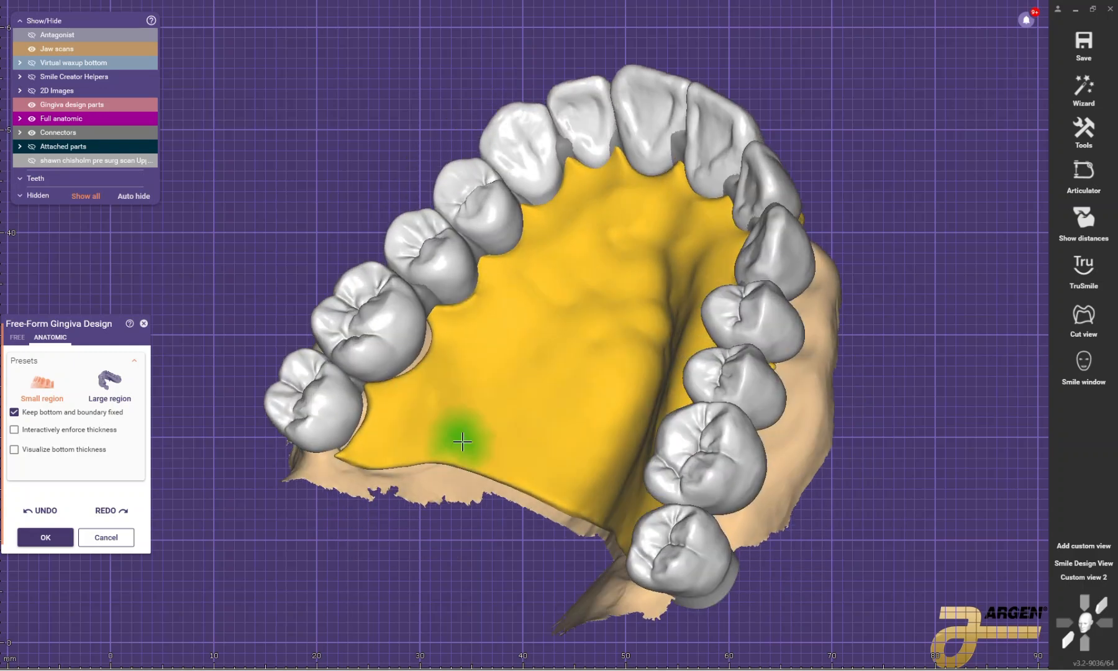
click(44, 412)
scroll(361, 388, up, 2)
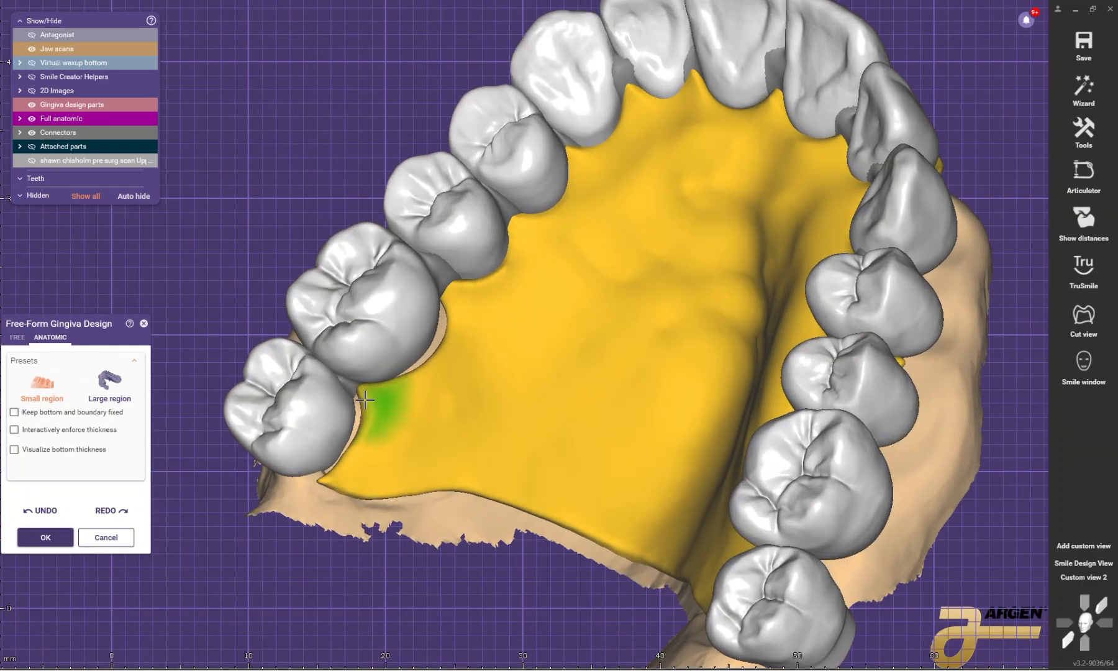
mouse_move(360, 394)
mouse_down()
mouse_move(348, 420)
mouse_move(355, 394)
mouse_up()
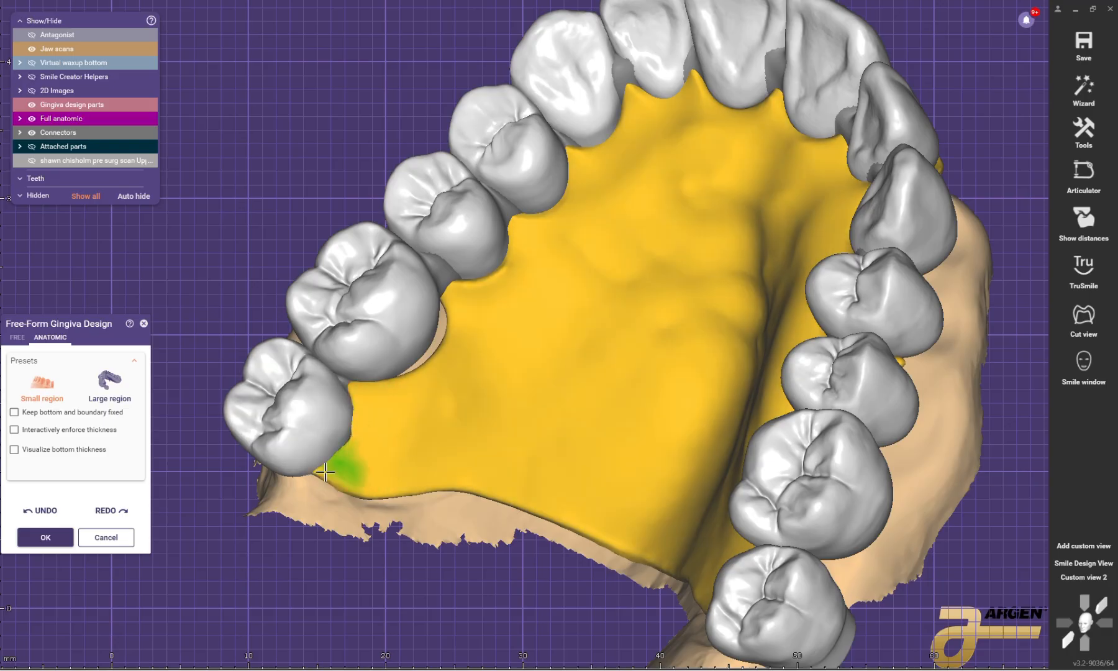
mouse_move(431, 360)
mouse_down()
mouse_move(442, 318)
mouse_move(436, 327)
mouse_up()
mouse_move(498, 294)
right_down()
mouse_move(493, 308)
mouse_move(369, 350)
mouse_move(507, 230)
right_up()
Step: Adapt the gingiva edge around the patient's upper right canine and the incisors, and accept the free-form changes
scroll(507, 230, up, 4)
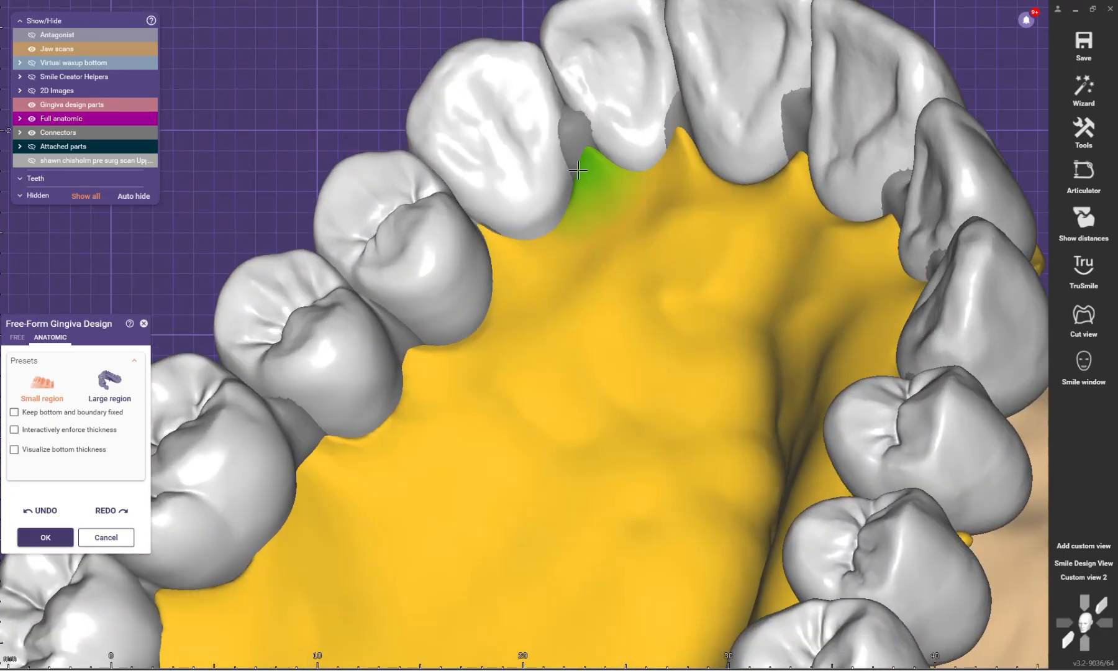
scroll(599, 171, down, 4)
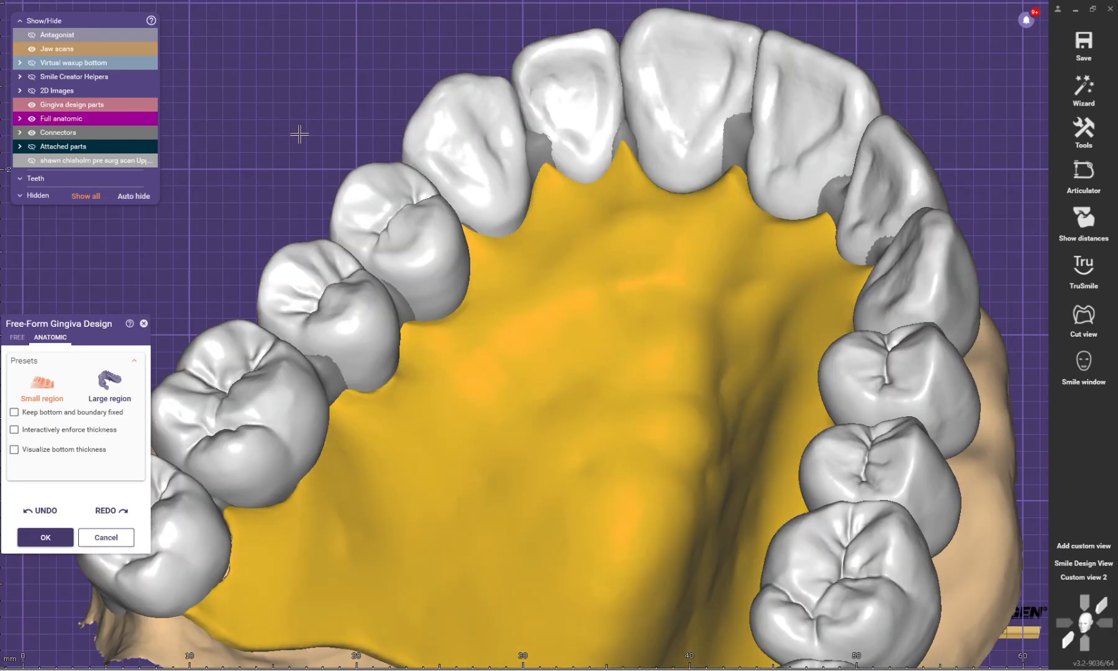
scroll(775, 236, down, 4)
right_drag(782, 244, 691, 292)
click(70, 536)
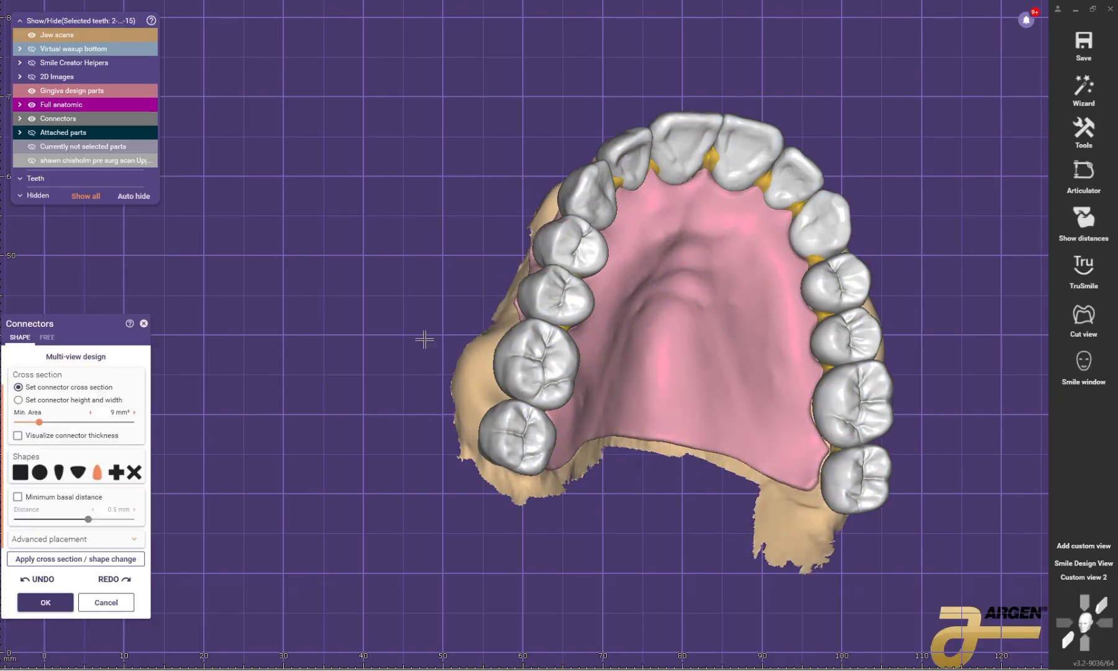
Step: Change the connectors to the plus-shaped cross section, apply the change to all of them, and accept the connectors
click(121, 476)
click(97, 558)
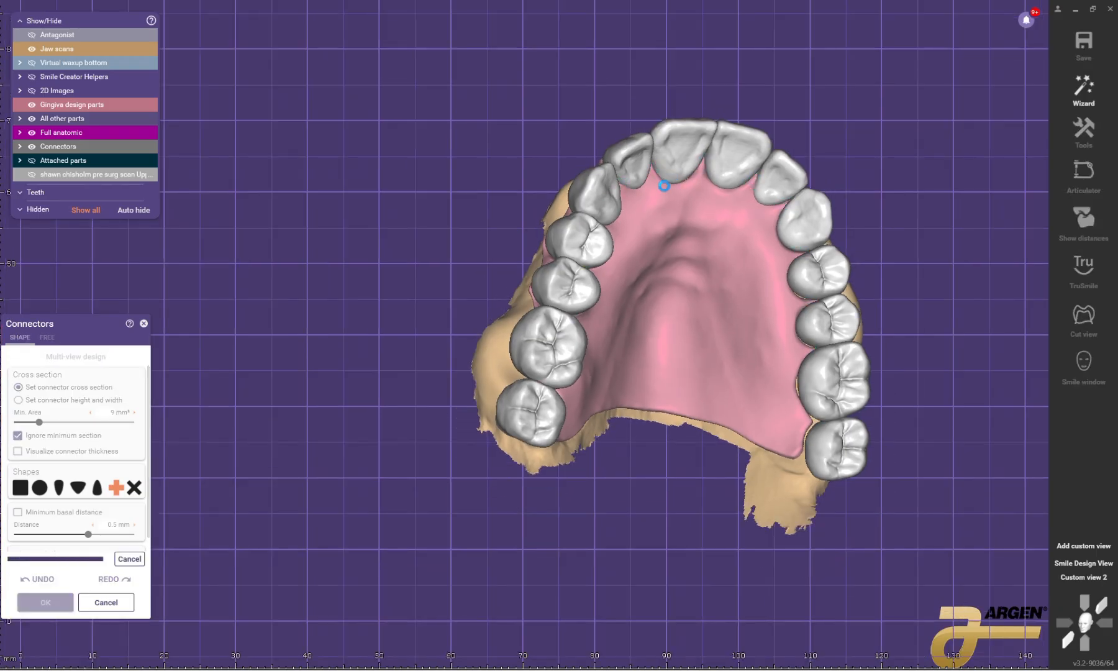
click(83, 603)
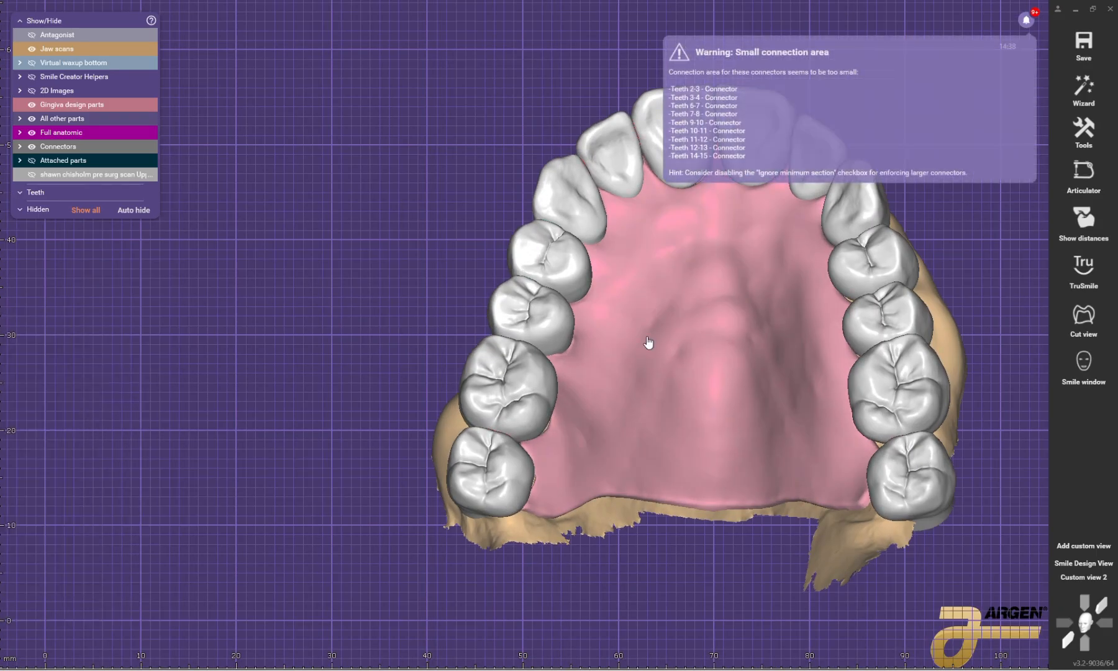
Step: Reopen the gingiva free-forming with the Large region preset and an unlocked boundary, and pull the gingiva toward the patient's upper right premolars and canine
click(649, 339)
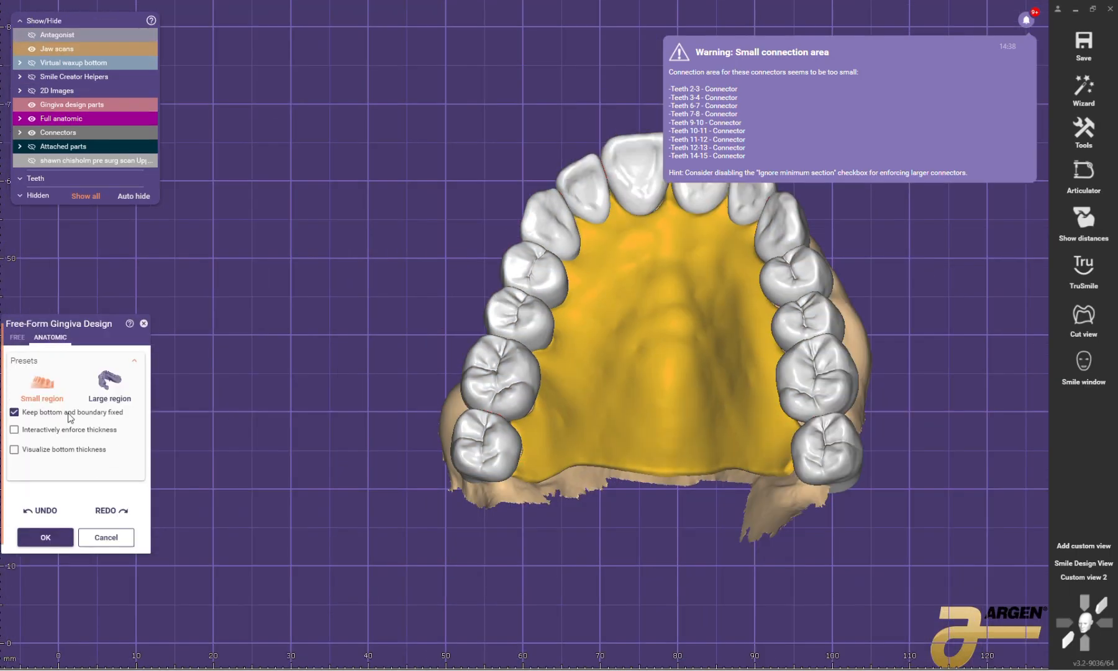
click(106, 385)
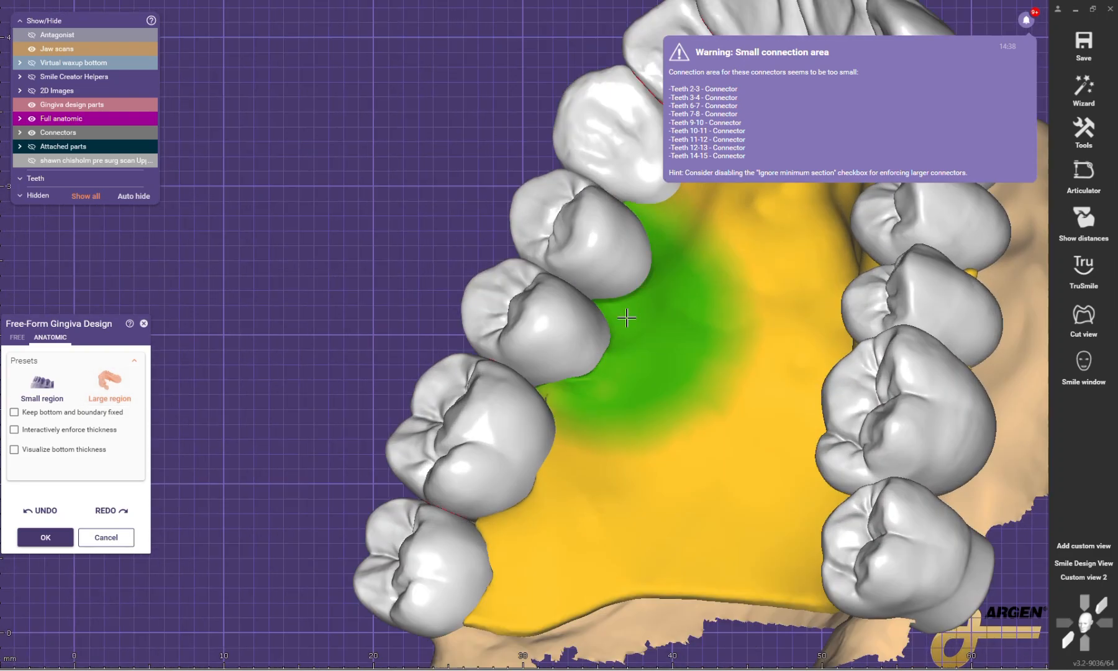
scroll(596, 298, down, 4)
mouse_move(596, 299)
right_down()
mouse_move(536, 382)
mouse_move(539, 425)
right_up()
scroll(539, 426, up, 3)
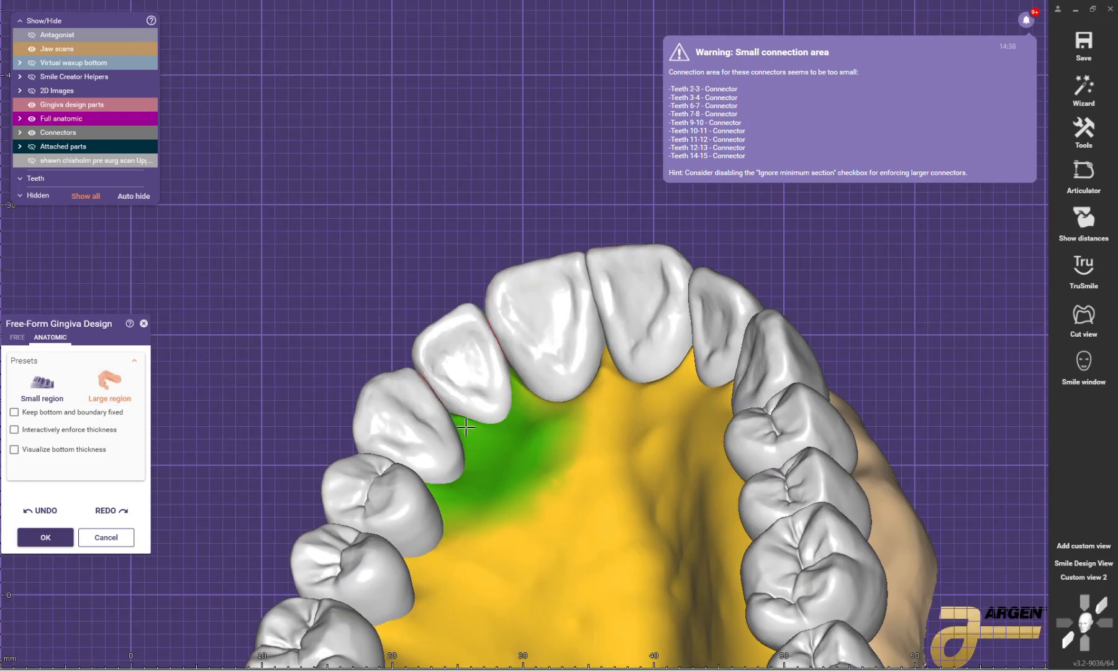
Step: Pull the gingiva up against the palatal side of the incisors and the patient's upper left canine, premolars and molars
mouse_move(600, 382)
right_down()
mouse_move(639, 388)
mouse_move(735, 514)
mouse_move(789, 509)
right_up()
scroll(722, 382, up, 3)
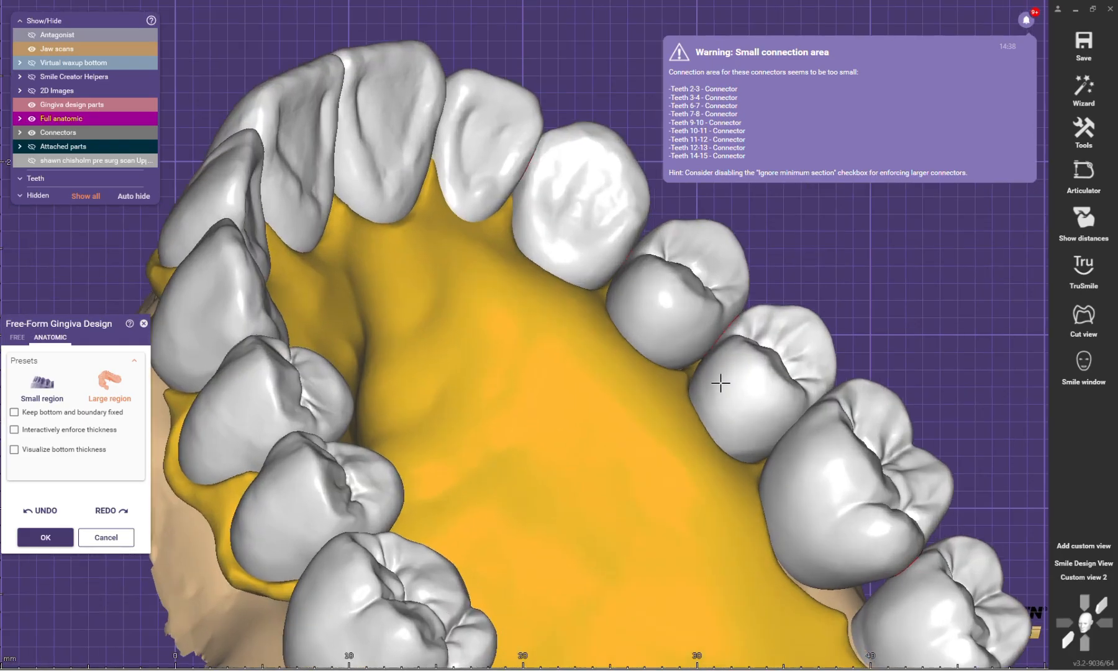
middle_drag(854, 600, 813, 493)
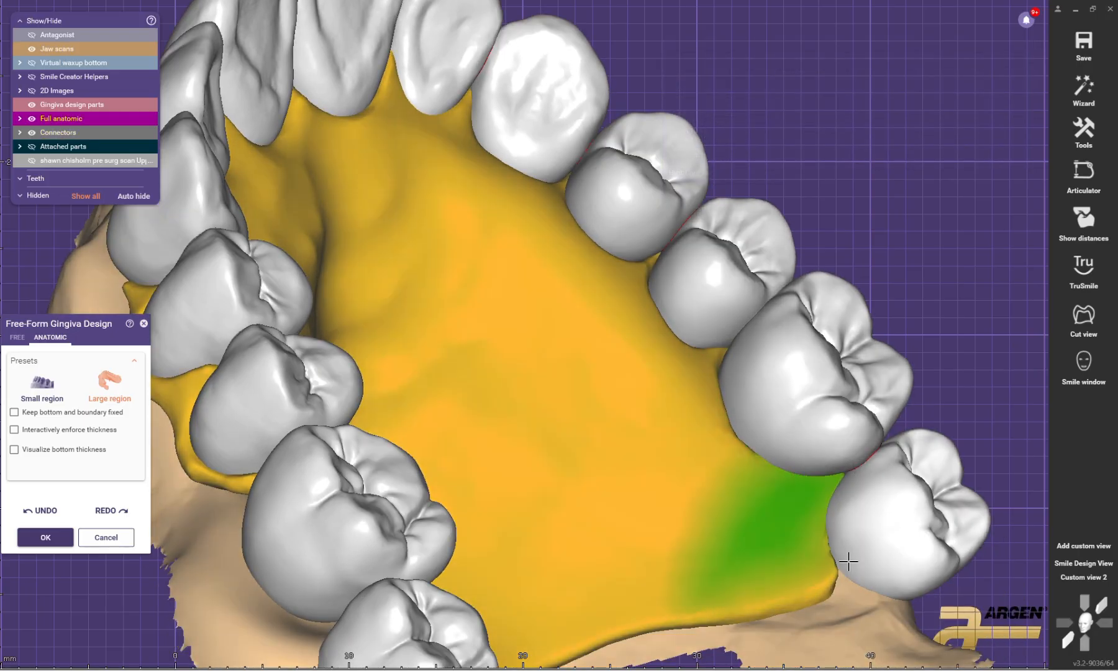
scroll(807, 452, down, 2)
right_drag(804, 449, 779, 379)
scroll(779, 378, up, 2)
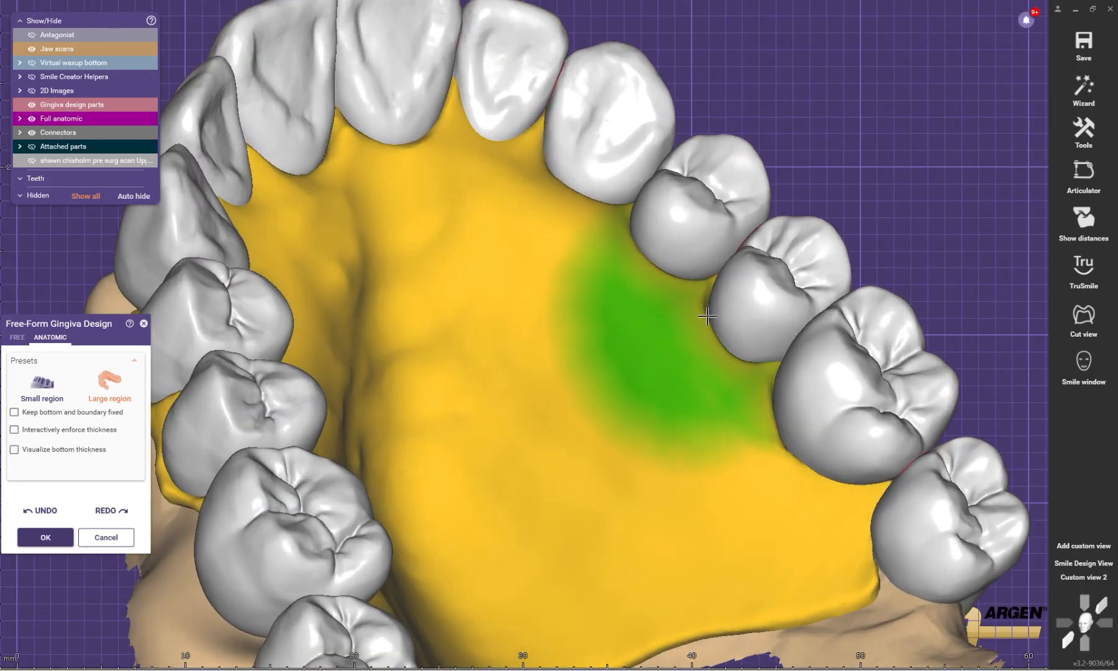
scroll(726, 306, down, 3)
right_drag(725, 307, 675, 282)
scroll(597, 254, up, 2)
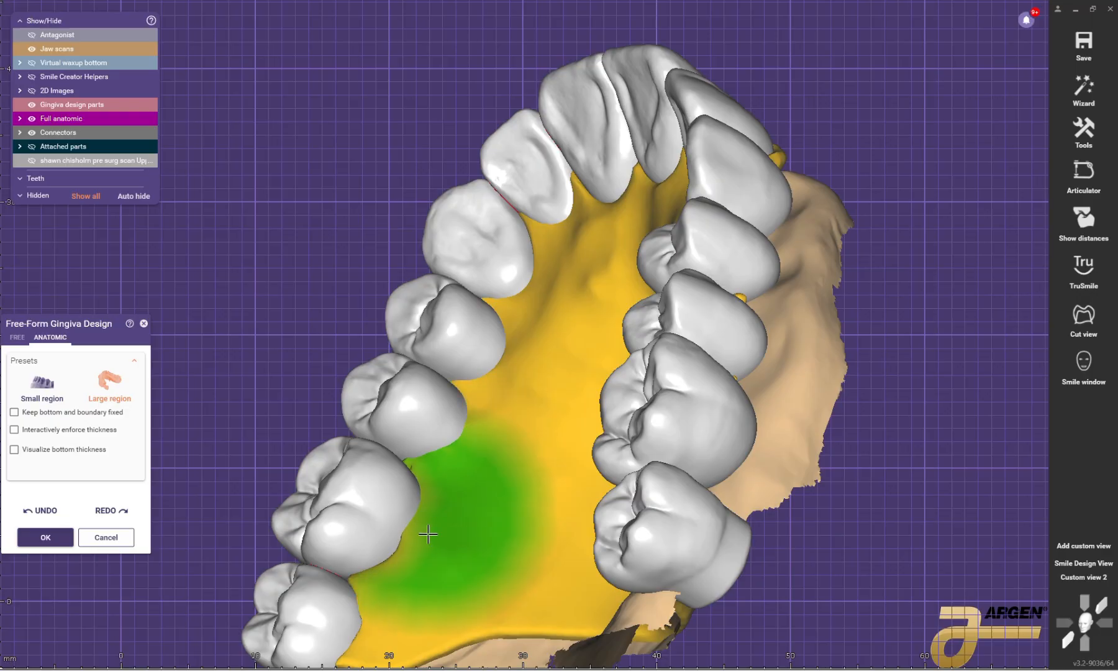
Step: Build up the gingiva beside the patient's upper right molars, check the underside, and accept the free-form changes
scroll(410, 578, down, 3)
mouse_move(410, 578)
right_down()
mouse_move(454, 530)
mouse_move(462, 447)
mouse_move(484, 430)
mouse_move(486, 492)
mouse_move(380, 505)
right_up()
scroll(390, 330, up, 3)
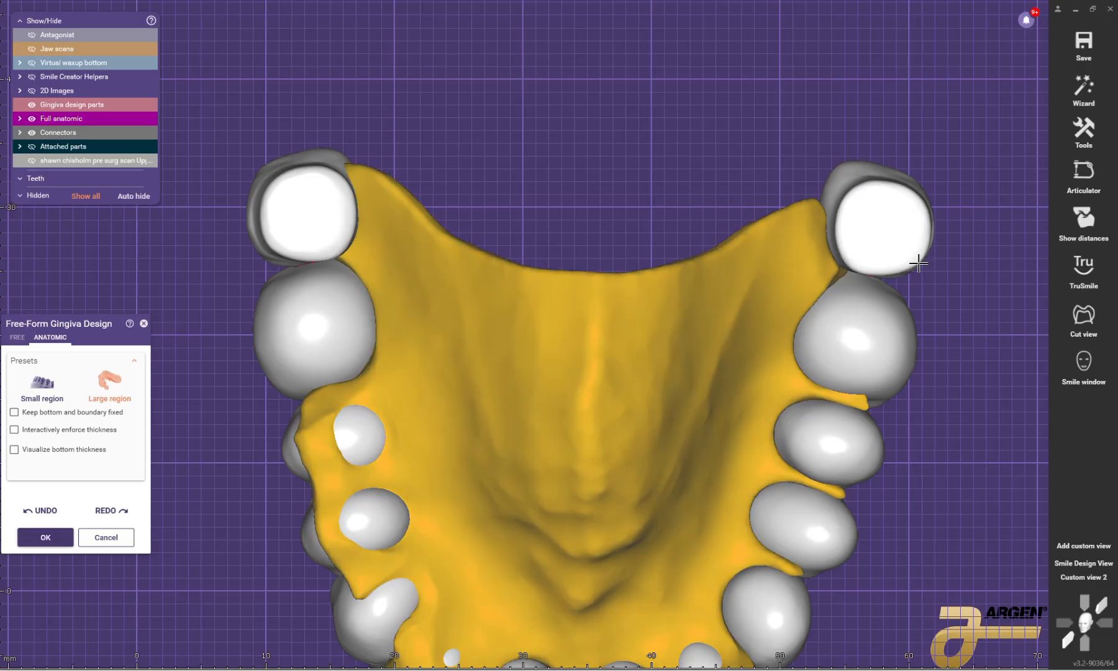
scroll(715, 310, down, 3)
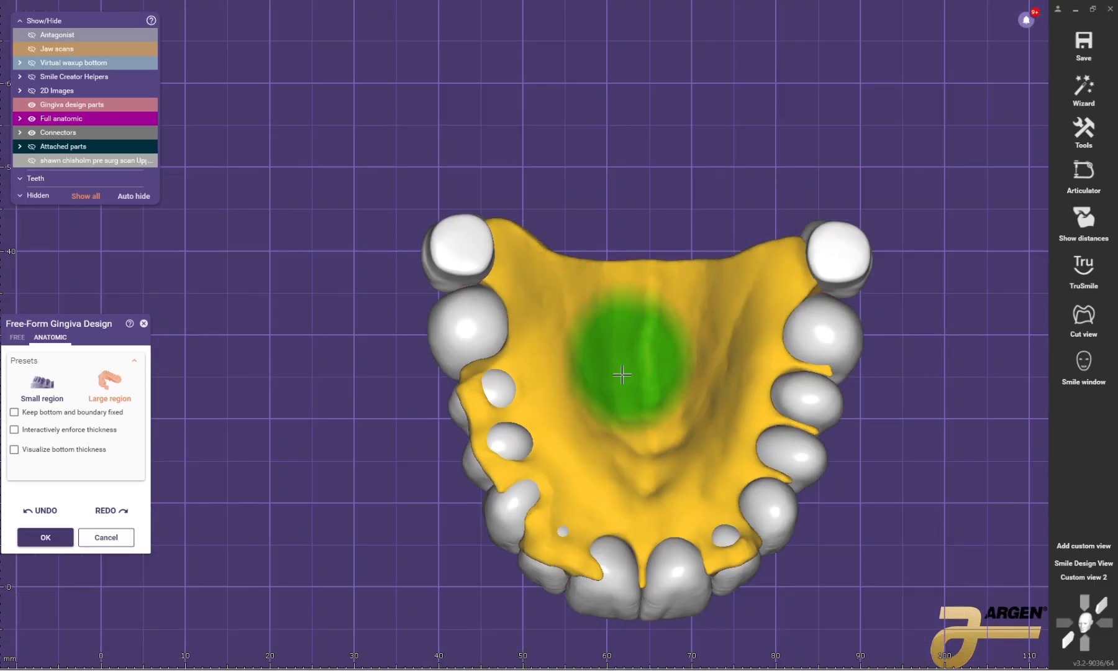
click(45, 538)
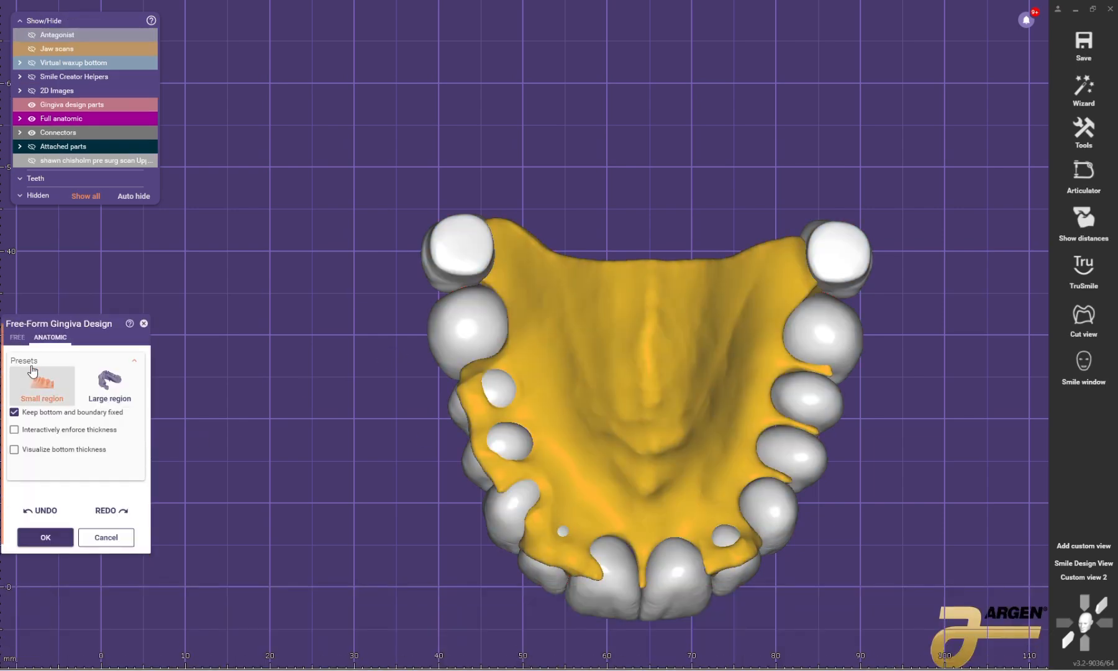
Step: Use the free Smooth/Flatten brush with an unlocked boundary to clear underside excess gingiva from the patient's upper right premolars, canine and lateral incisor
scroll(500, 463, up, 5)
shift+scroll(505, 470, down, 4)
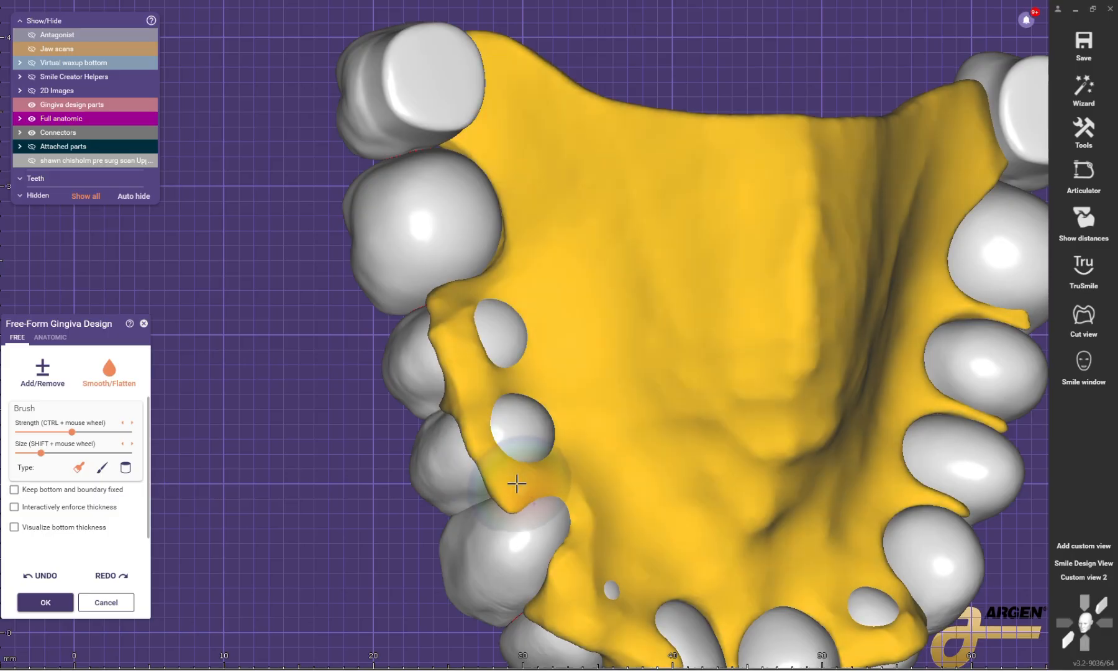
mouse_move(471, 366)
mouse_down()
mouse_move(437, 325)
mouse_move(489, 312)
mouse_move(481, 390)
mouse_move(538, 465)
mouse_move(572, 465)
mouse_up()
middle_click(558, 484)
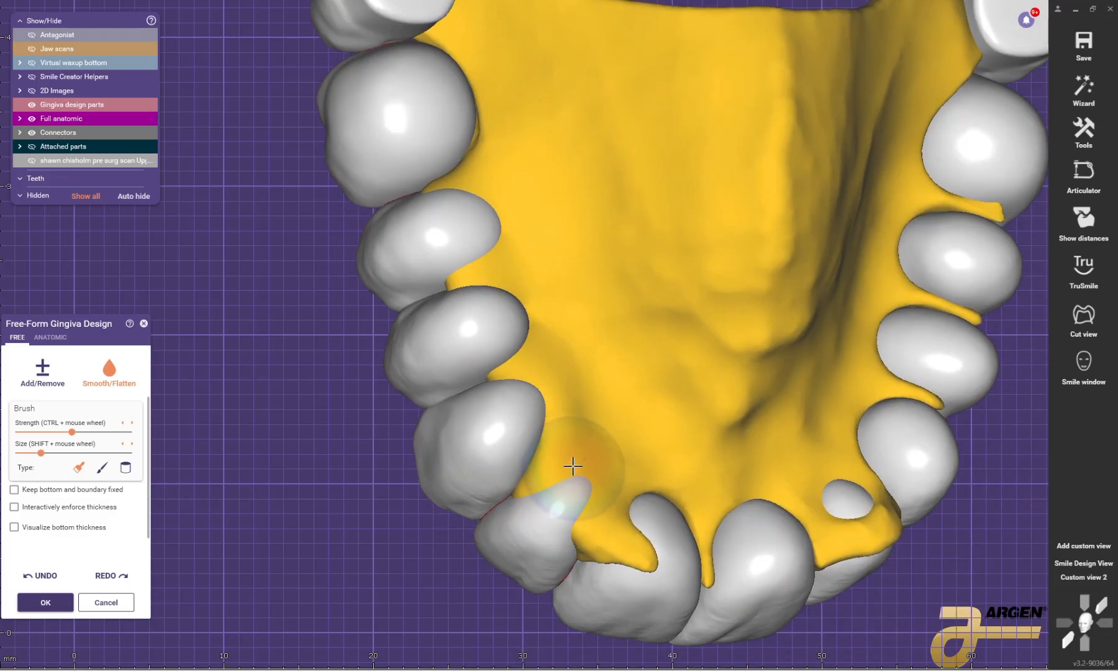
drag(624, 538, 590, 477)
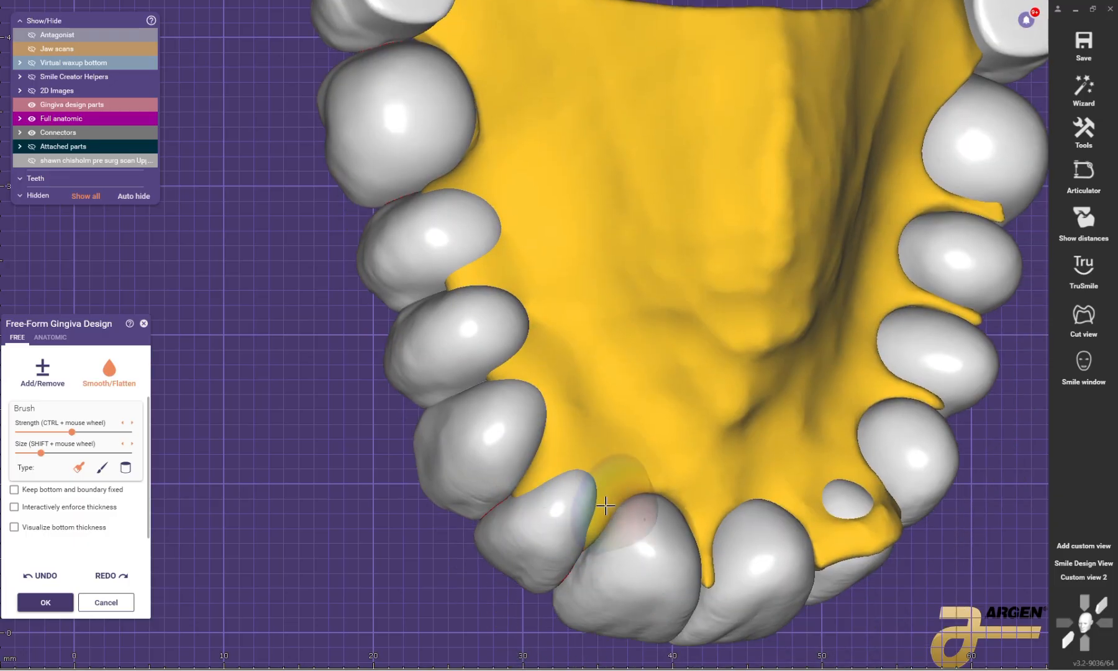
Step: Smooth away the excess gingiva on the underside around the central incisors and the patient's upper left lateral incisor
right_drag(606, 505, 654, 522)
drag(673, 547, 669, 516)
mouse_move(665, 516)
right_down()
mouse_move(590, 485)
mouse_move(691, 484)
right_up()
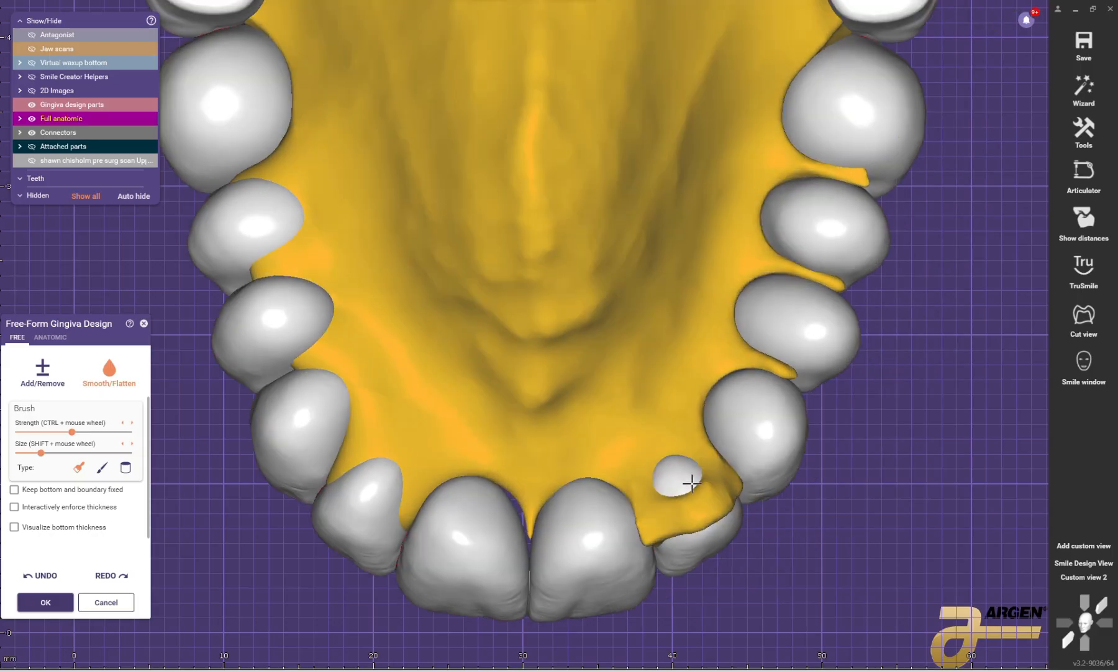
mouse_move(701, 496)
mouse_down()
mouse_move(696, 507)
mouse_move(661, 509)
mouse_up()
Step: Smooth back the thin gingiva strips between the patient's upper left canine, premolars and first molar on the underside
middle_drag(684, 427, 575, 557)
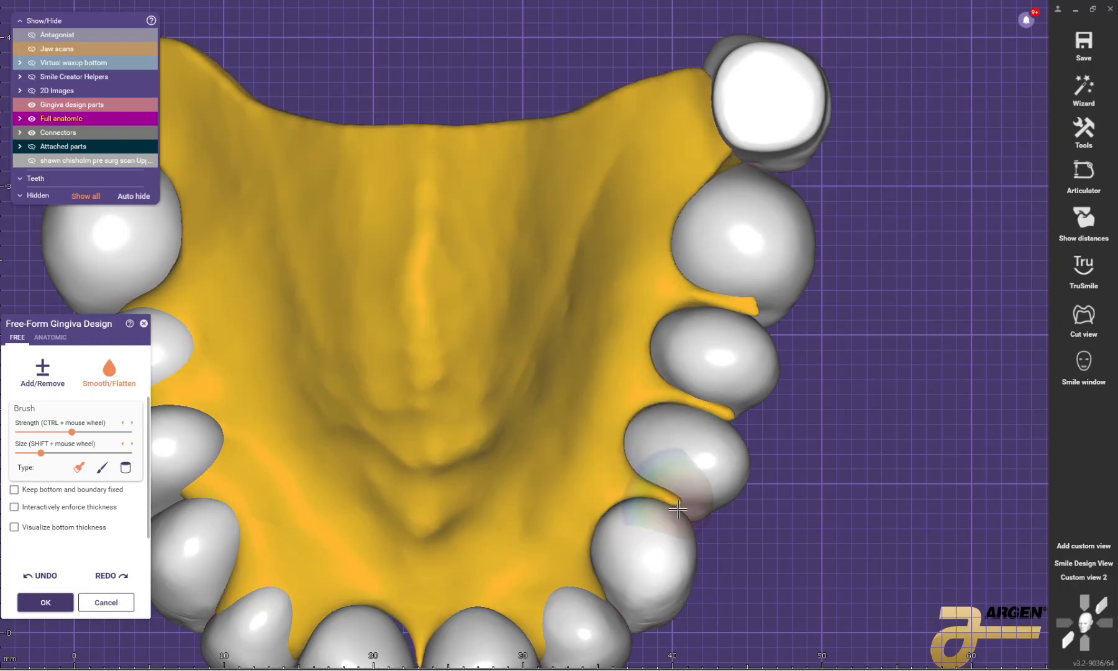
scroll(727, 320, down, 5)
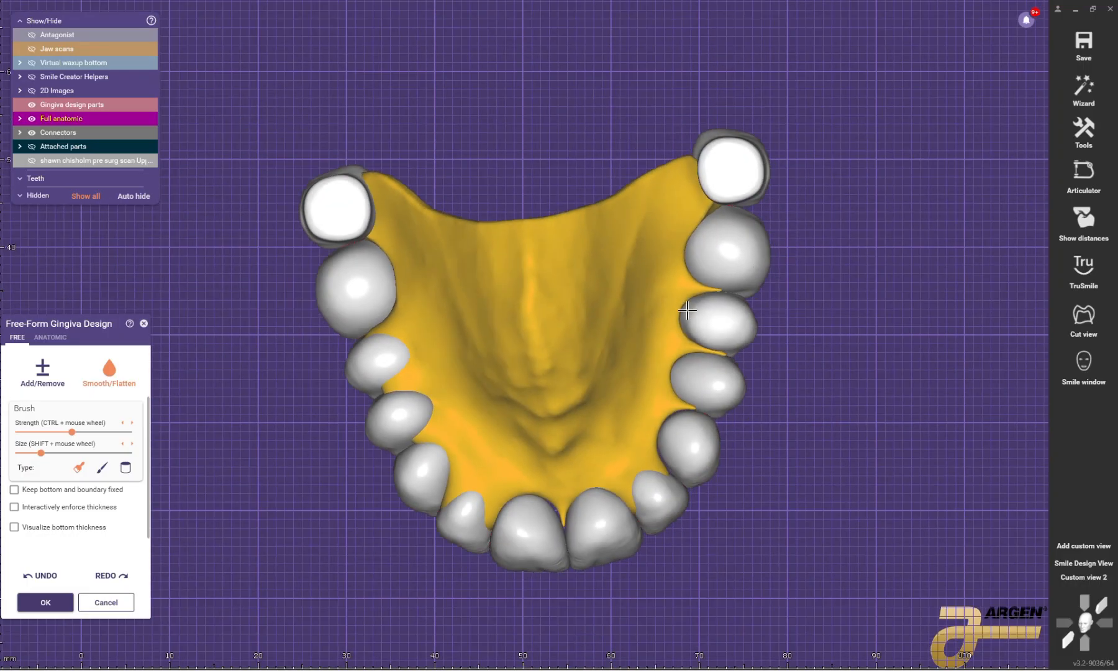
right_drag(687, 310, 629, 346)
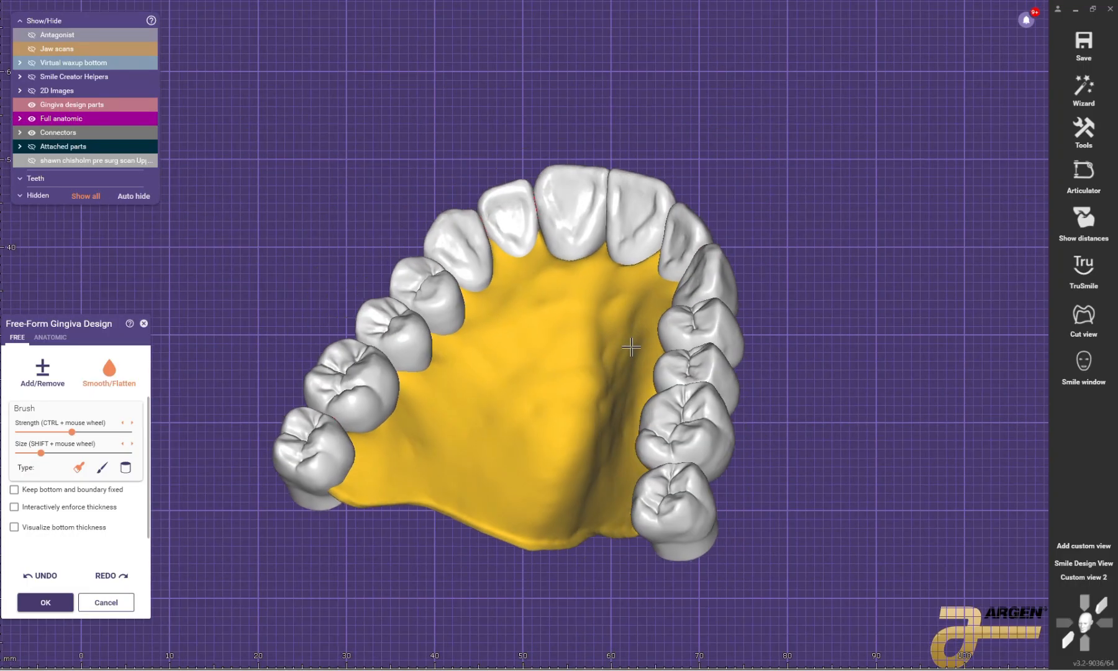
Step: With the anatomic Small region preset, pull the palatal gingiva into papillae between the incisors and beside the patient's upper left canine
click(49, 338)
click(43, 384)
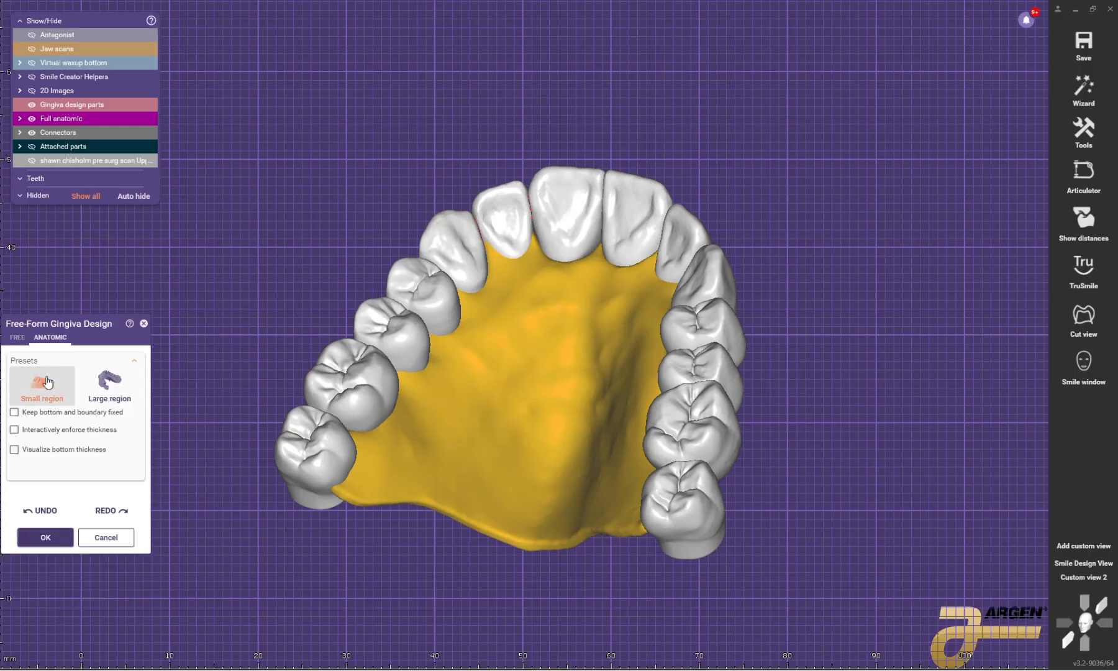
right_drag(478, 367, 556, 311)
scroll(559, 280, up, 5)
drag(560, 280, 567, 225)
right_drag(515, 312, 640, 268)
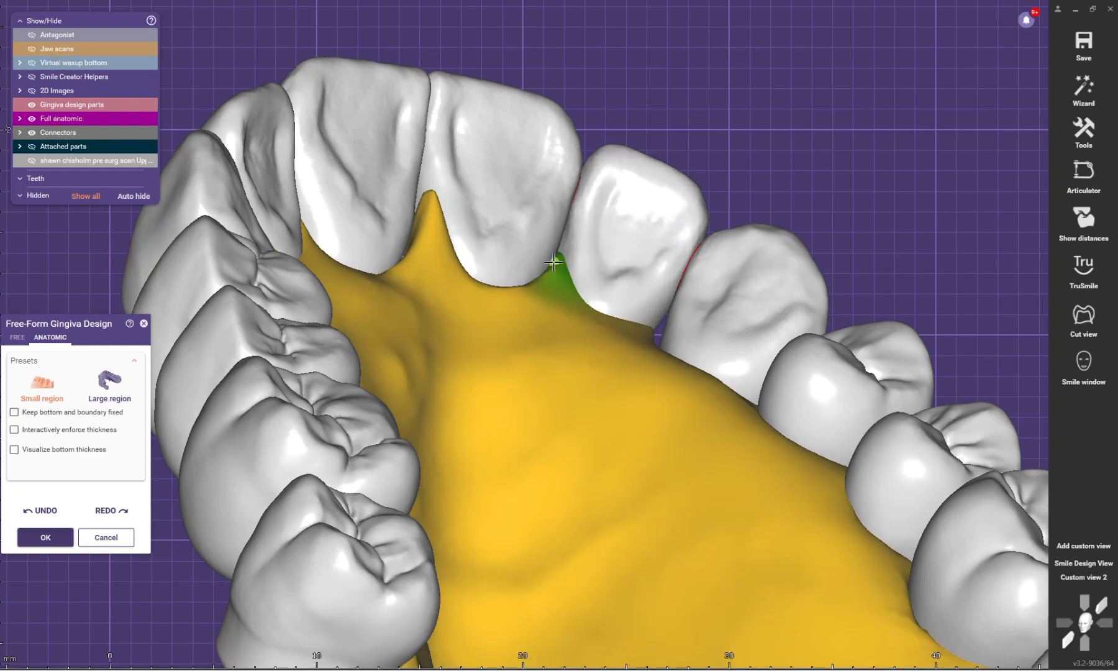
drag(651, 350, 676, 287)
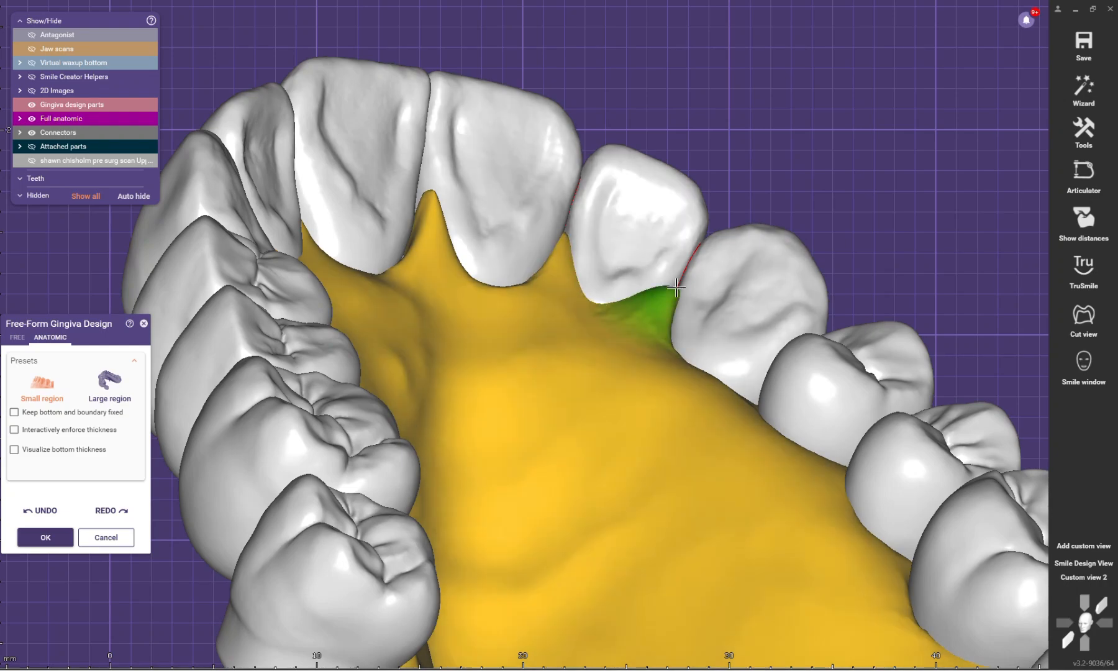
Step: Pull the palatal gingiva into papillae from the patient's upper left canine back along the premolars to the first molar
scroll(666, 304, down, 3)
right_drag(666, 303, 719, 336)
scroll(726, 311, up, 4)
drag(726, 306, 746, 301)
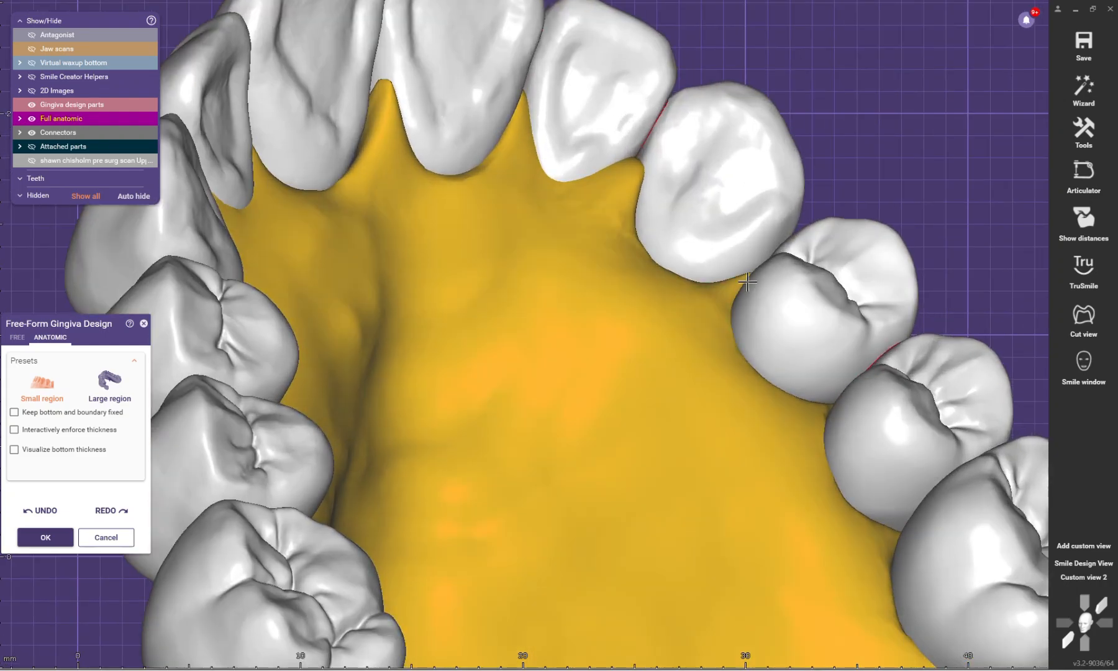
scroll(755, 303, down, 4)
right_drag(824, 394, 817, 390)
scroll(822, 371, down, 3)
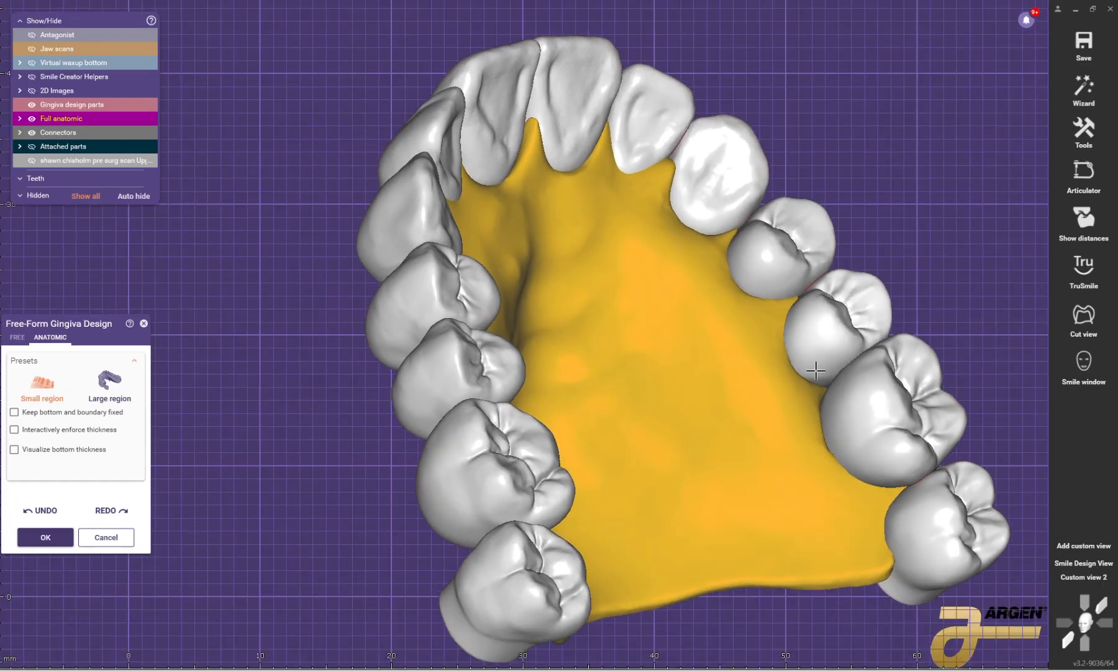
scroll(816, 371, up, 4)
drag(813, 399, 832, 389)
scroll(851, 382, down, 4)
right_drag(857, 451, 621, 366)
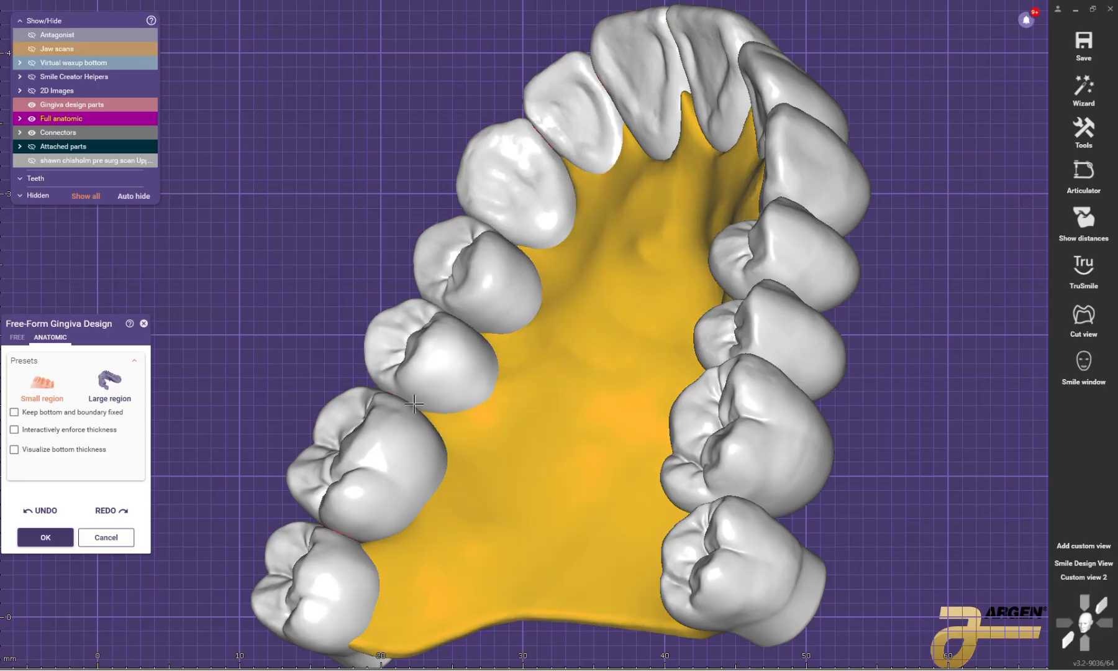
Step: Check the gingiva margins and papillae from the occlusal side and underside, and accept the free-formed gingiva
scroll(443, 415, down, 2)
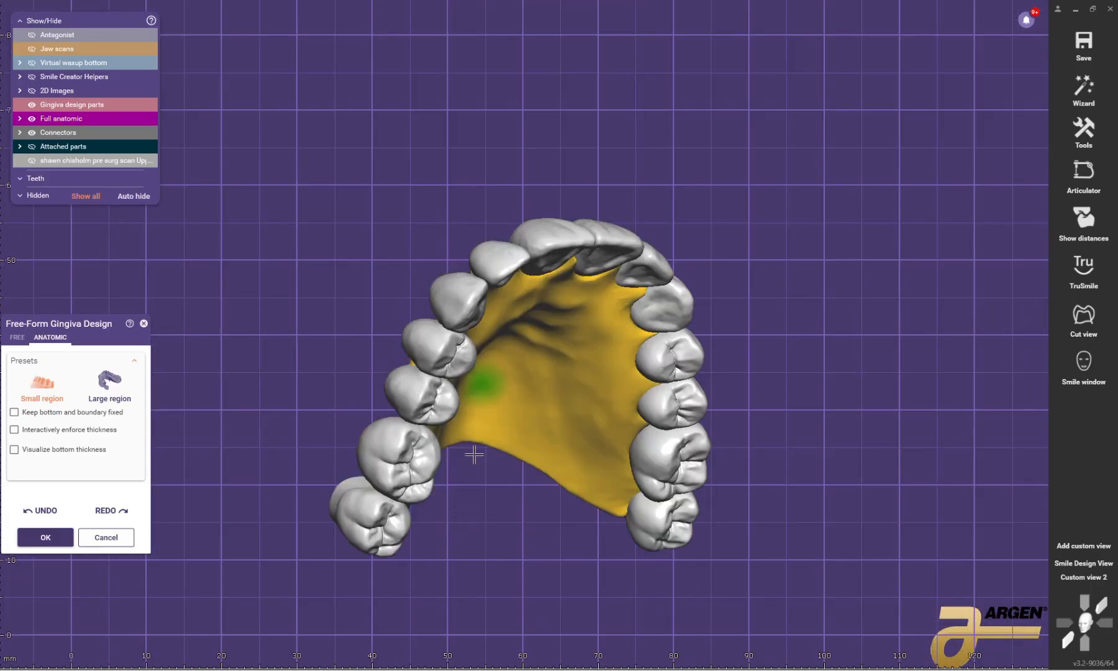
right_drag(474, 457, 501, 393)
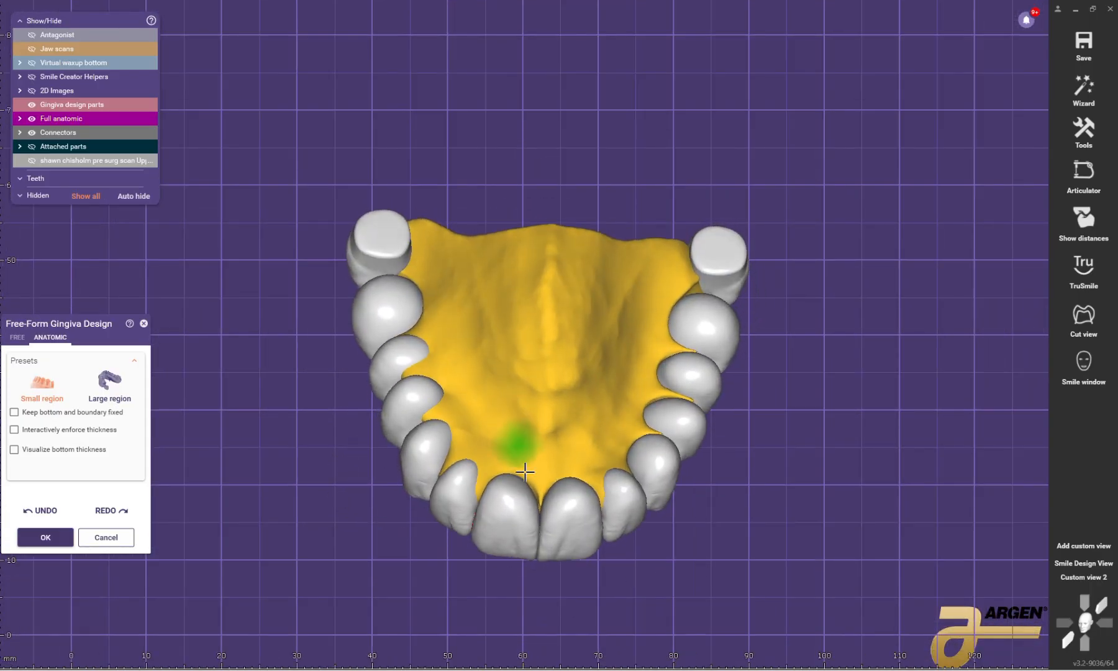
scroll(528, 469, up, 3)
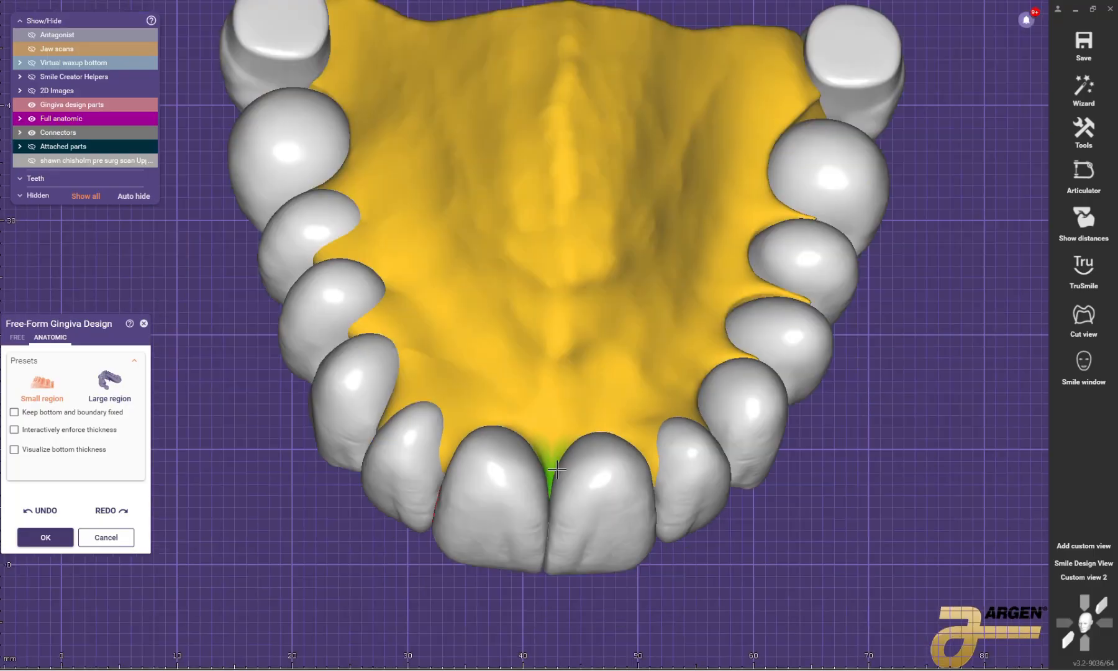
scroll(557, 470, down, 1)
right_drag(573, 463, 574, 463)
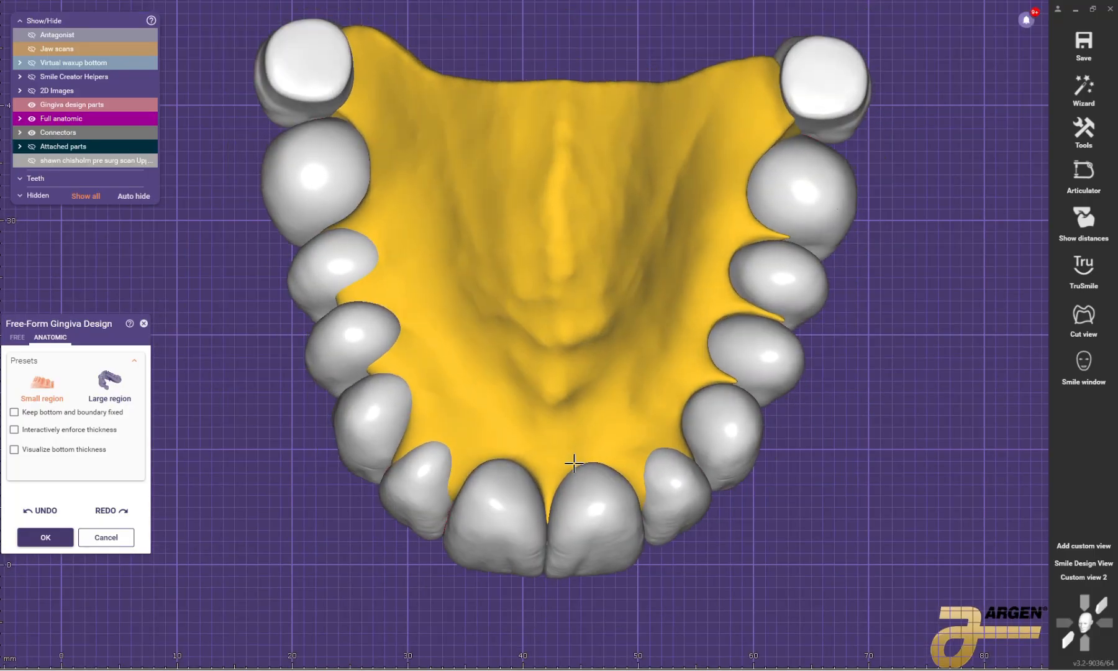
scroll(587, 417, up, 2)
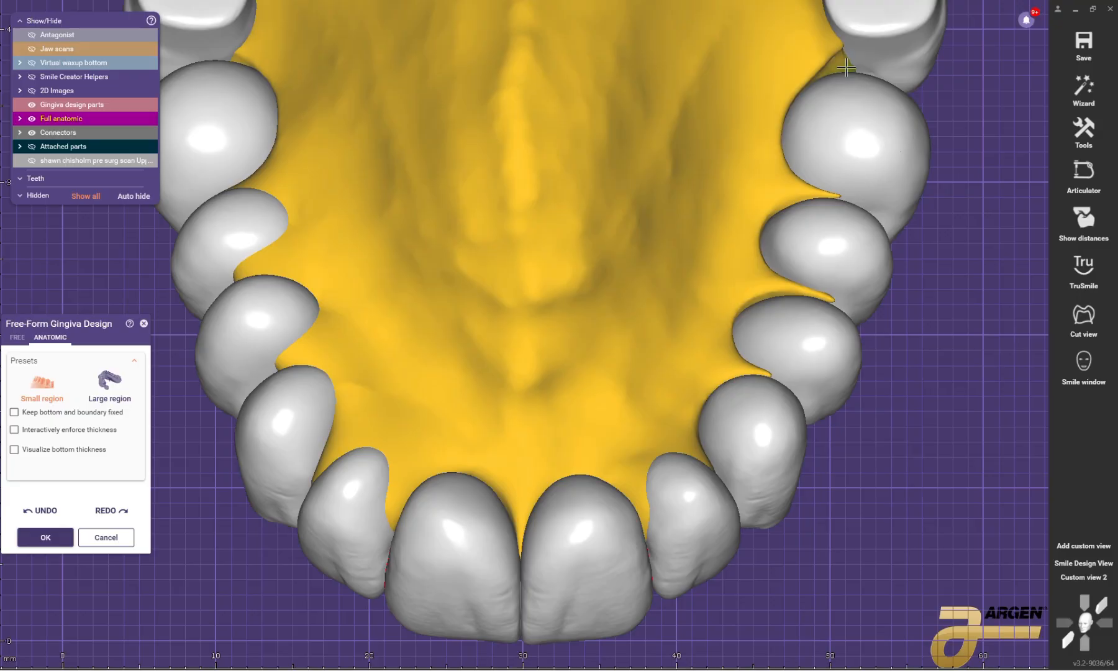
scroll(608, 225, down, 6)
right_drag(652, 348, 655, 291)
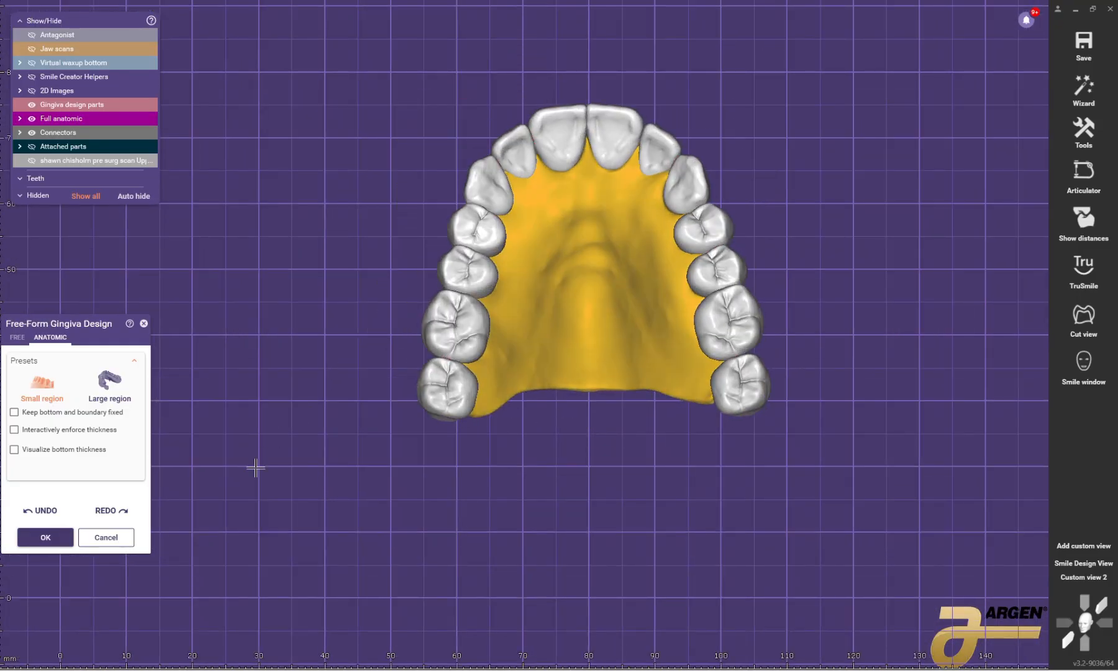
scroll(594, 123, up, 4)
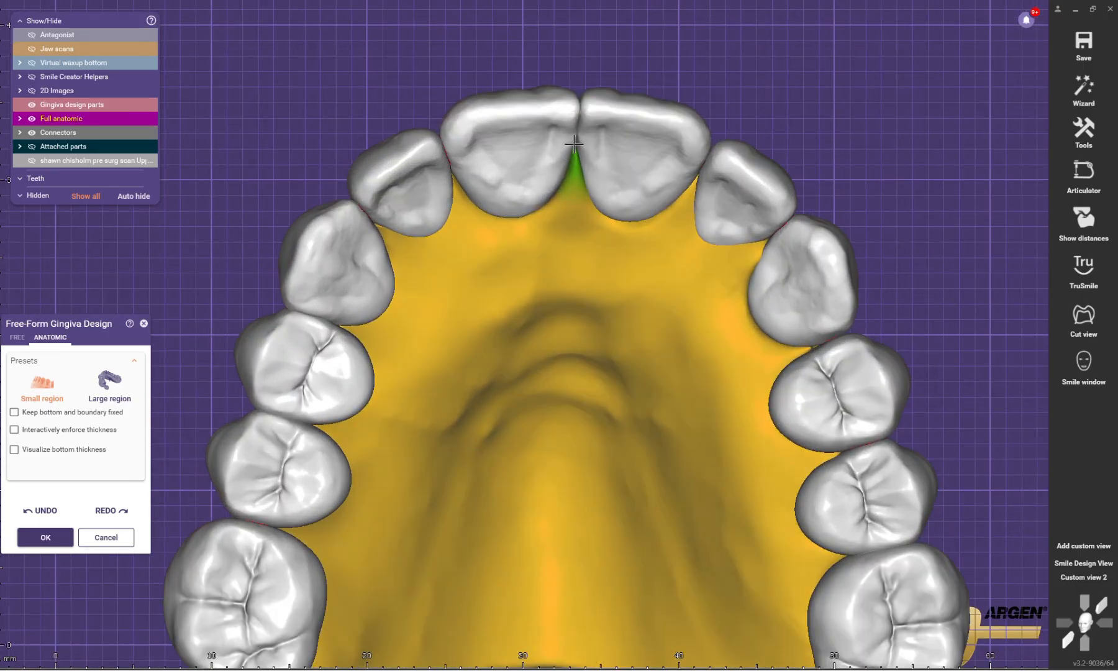
scroll(576, 152, down, 3)
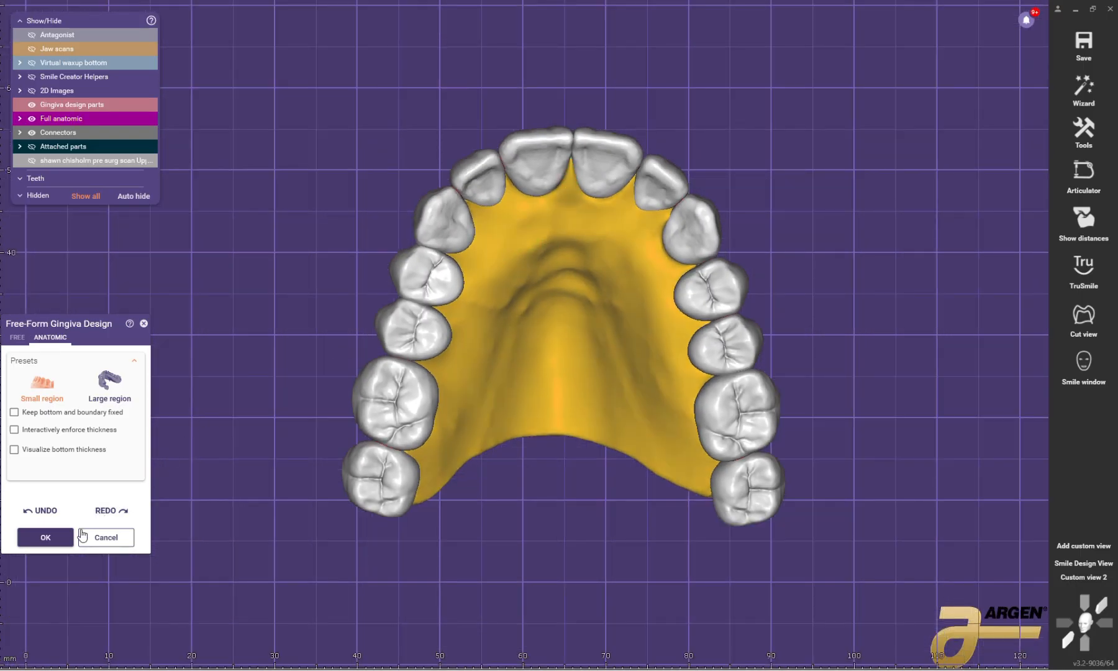
click(65, 536)
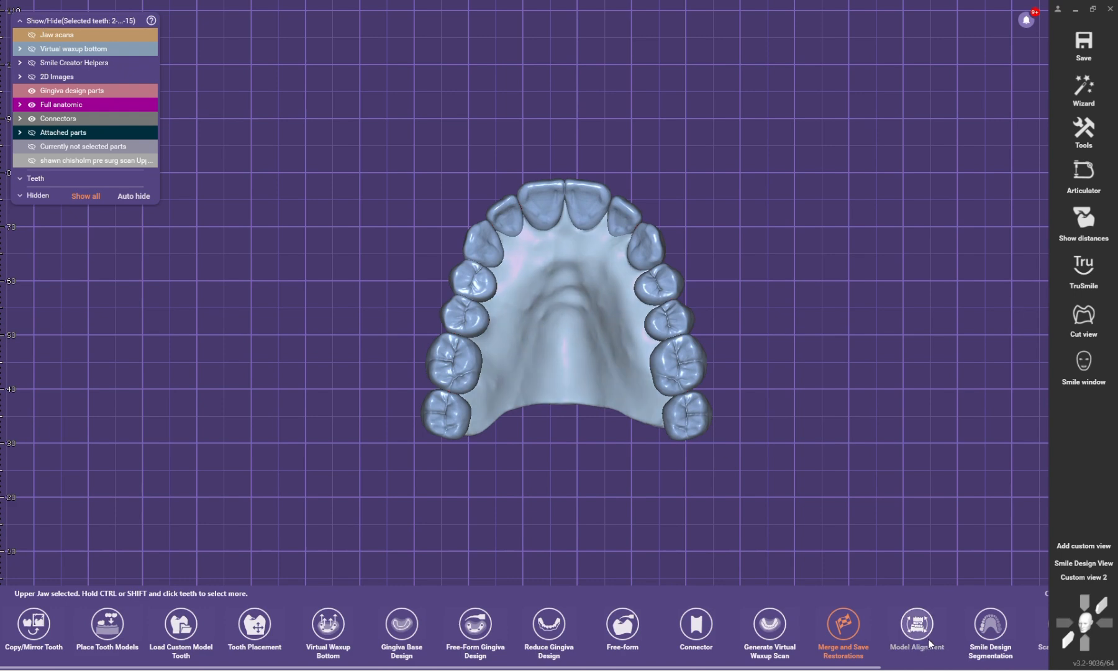
Step: Merge the upper teeth, connectors and palatal gingiva into one bridge and accept the saved restoration
scroll(880, 645, down, 3)
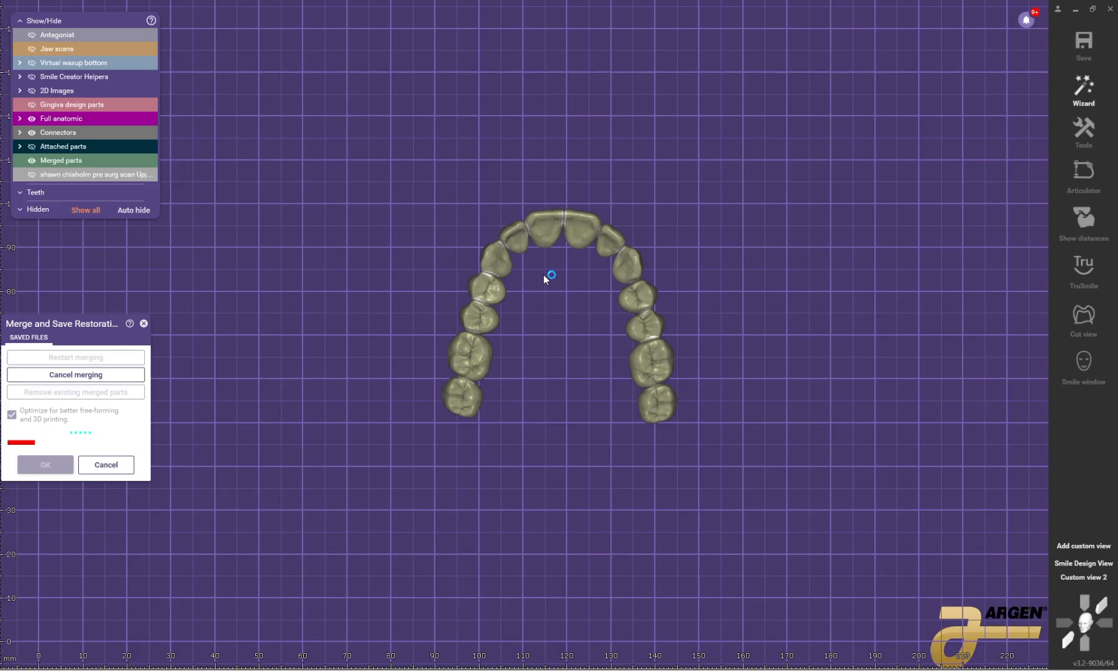
scroll(544, 275, down, 1)
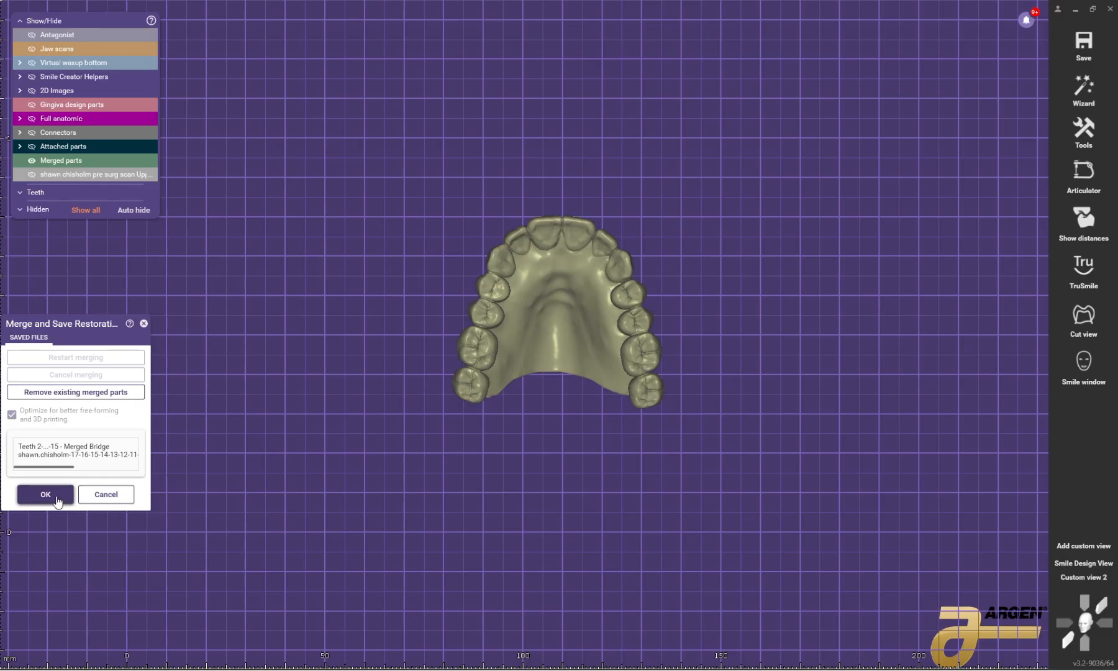
click(58, 501)
Step: Start free-forming the merged bridge and set up a subtractive attachment using the Attachment along spline library entry
click(476, 405)
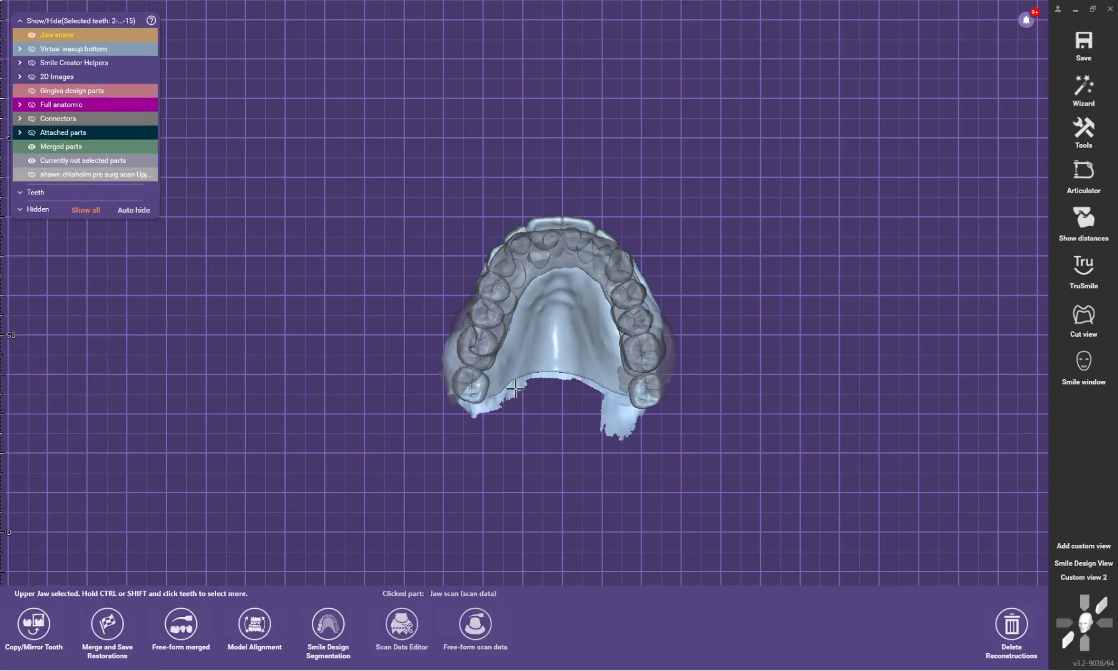
click(184, 640)
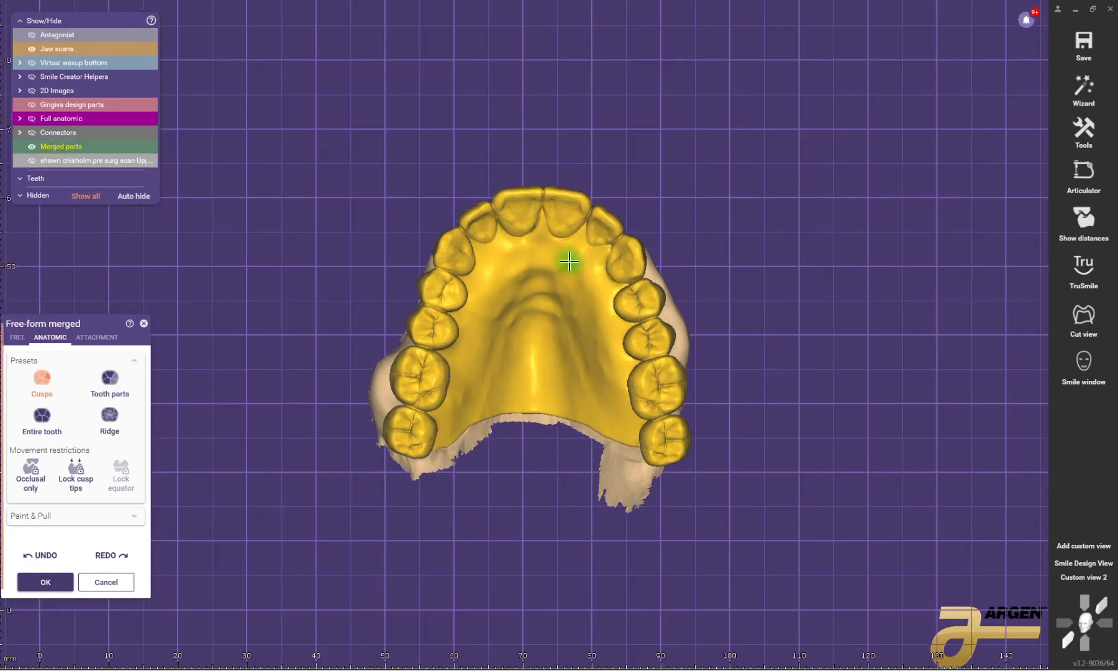
click(97, 337)
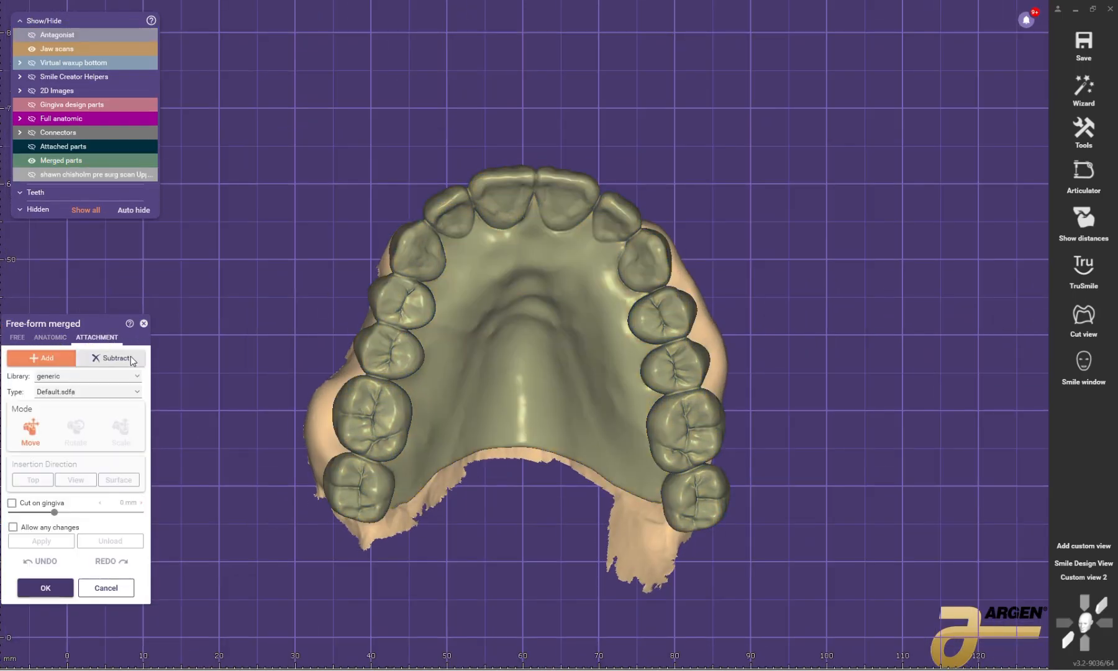
click(124, 358)
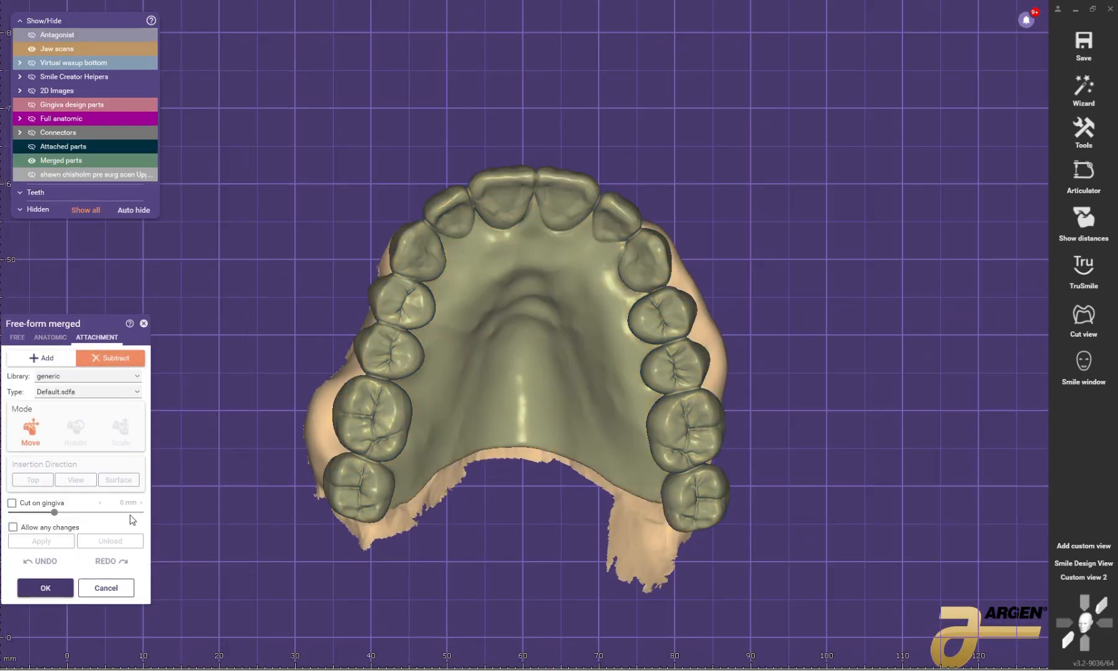
click(127, 377)
scroll(124, 483, down, 3)
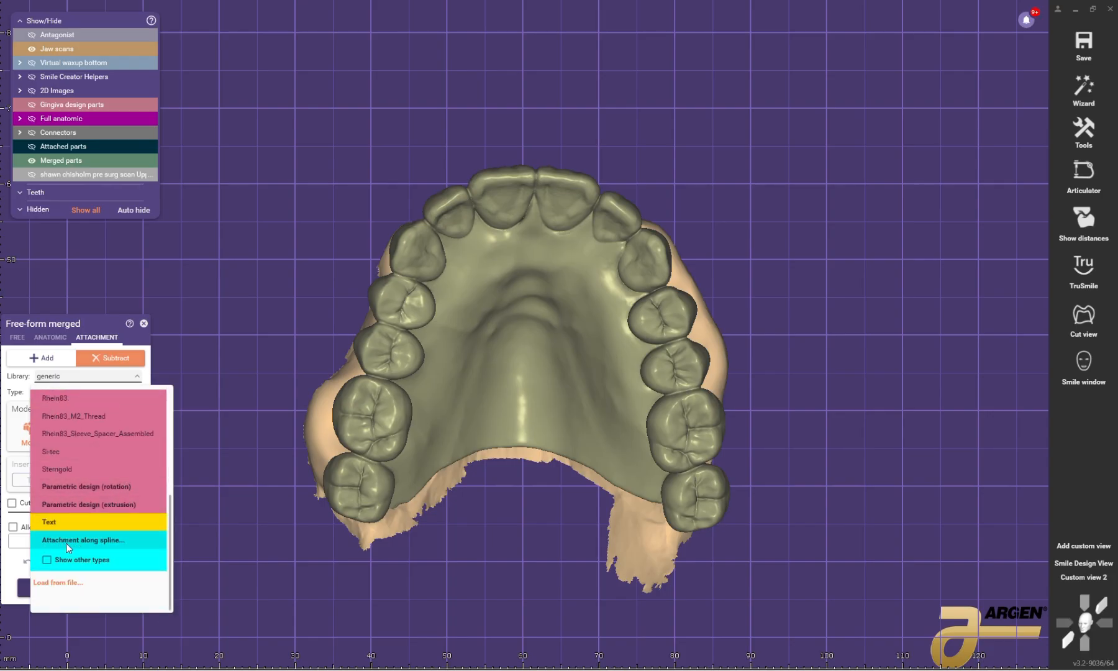
click(109, 541)
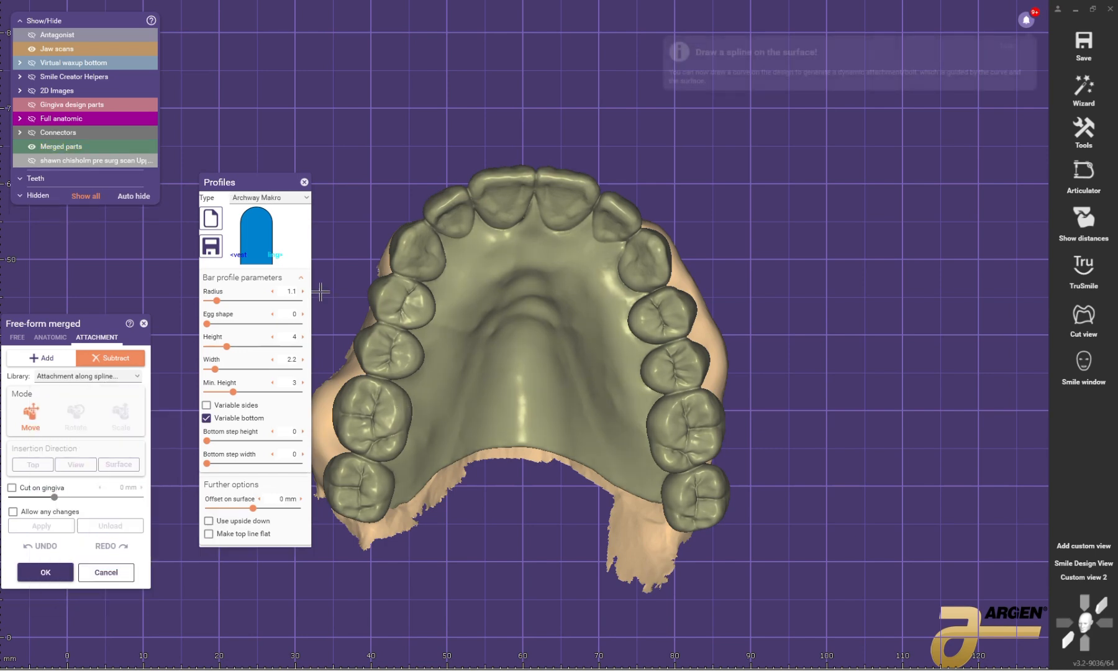
Step: Set the spline attachment's profile type to Simple
click(306, 199)
scroll(289, 283, down, 10)
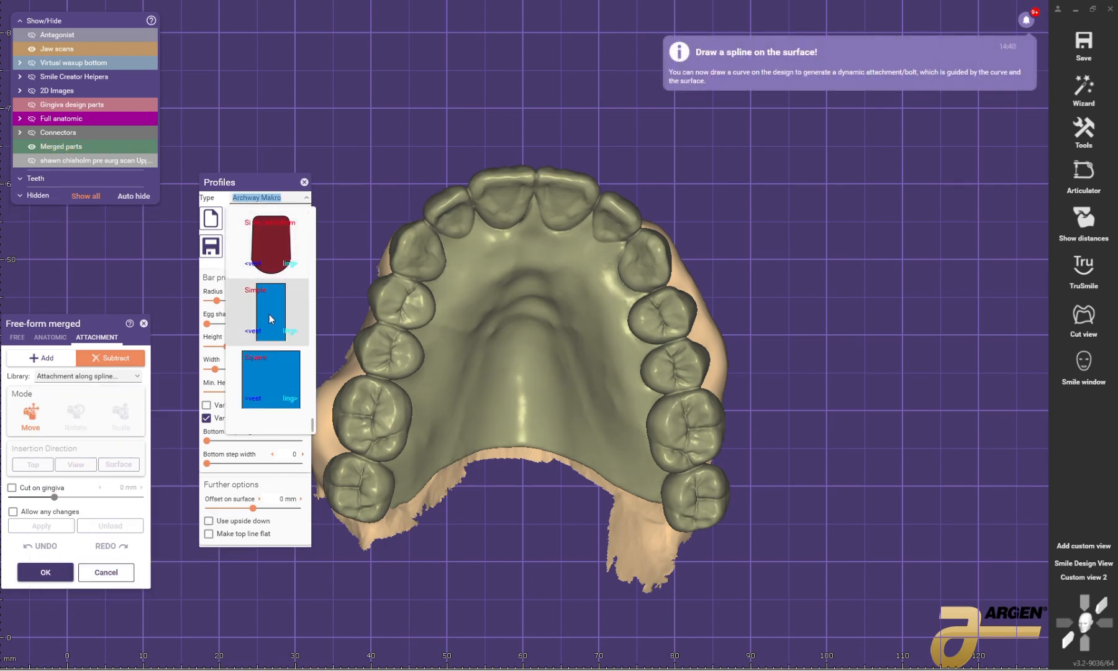
click(269, 319)
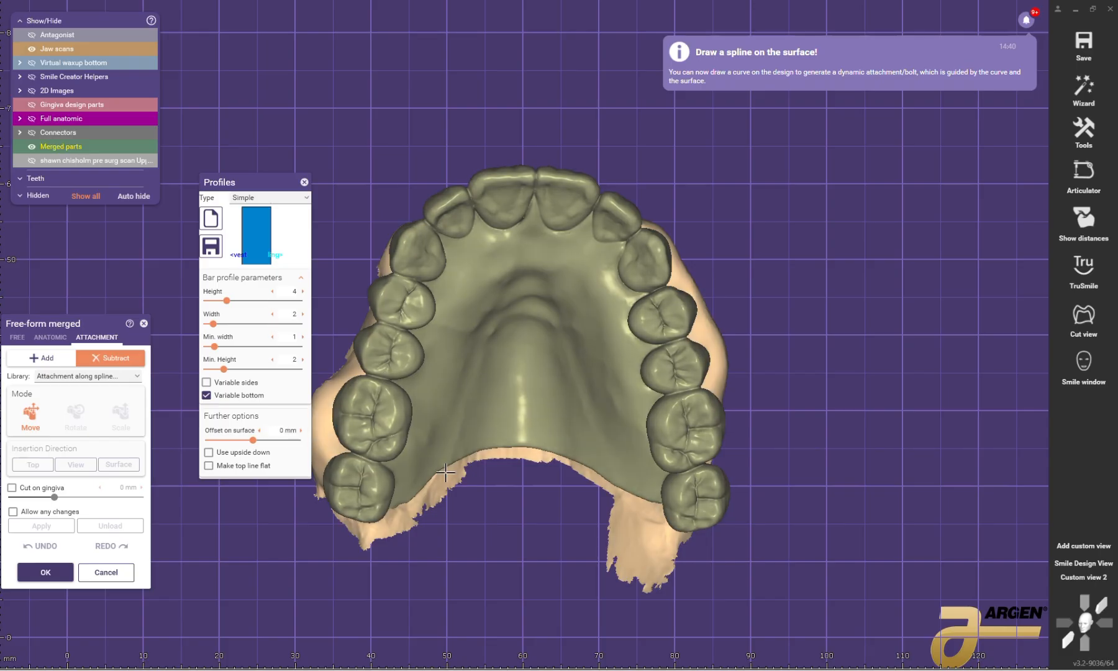
Step: Draw the attachment spline over the teeth from the patient's upper right second molar to the edge of the right central incisor
scroll(446, 472, down, 3)
scroll(389, 489, up, 4)
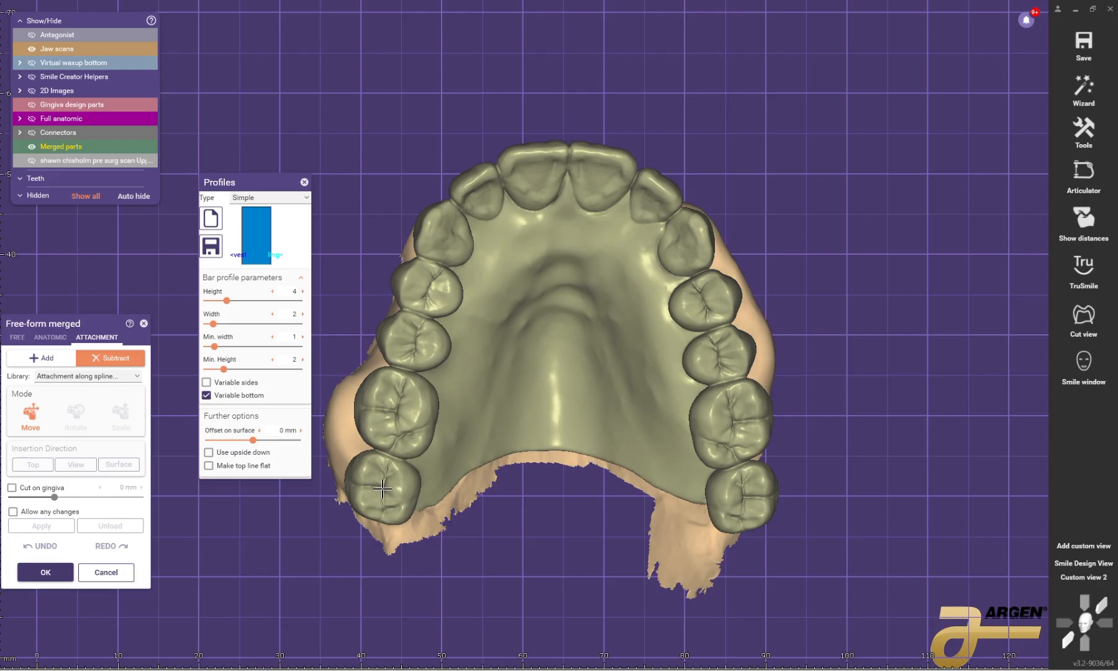
click(395, 423)
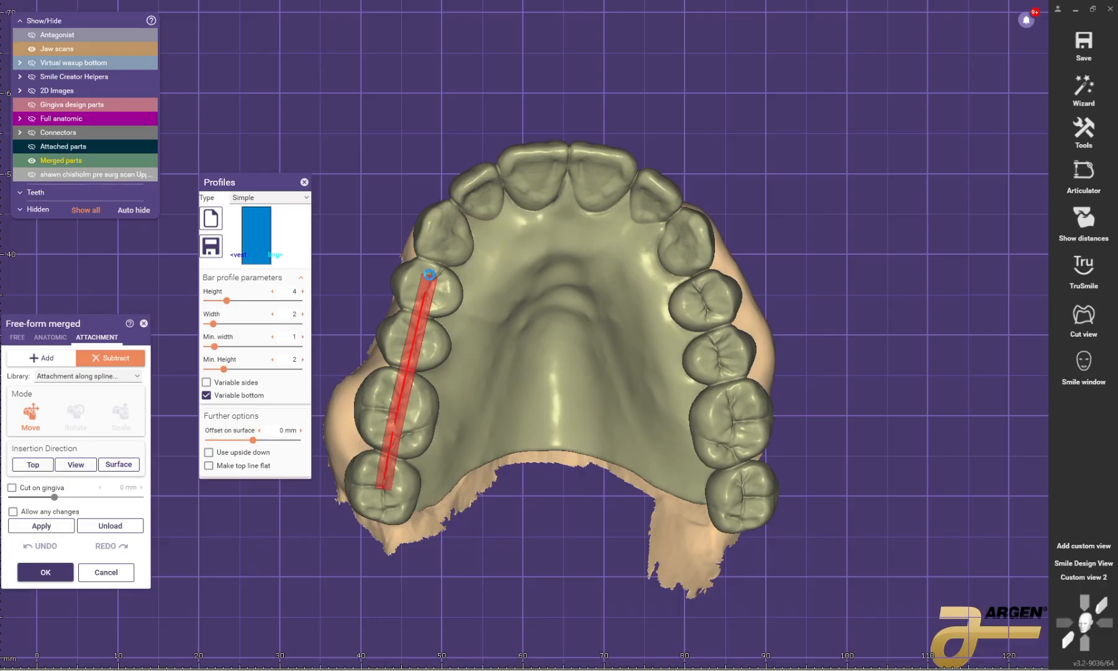
scroll(429, 274, up, 3)
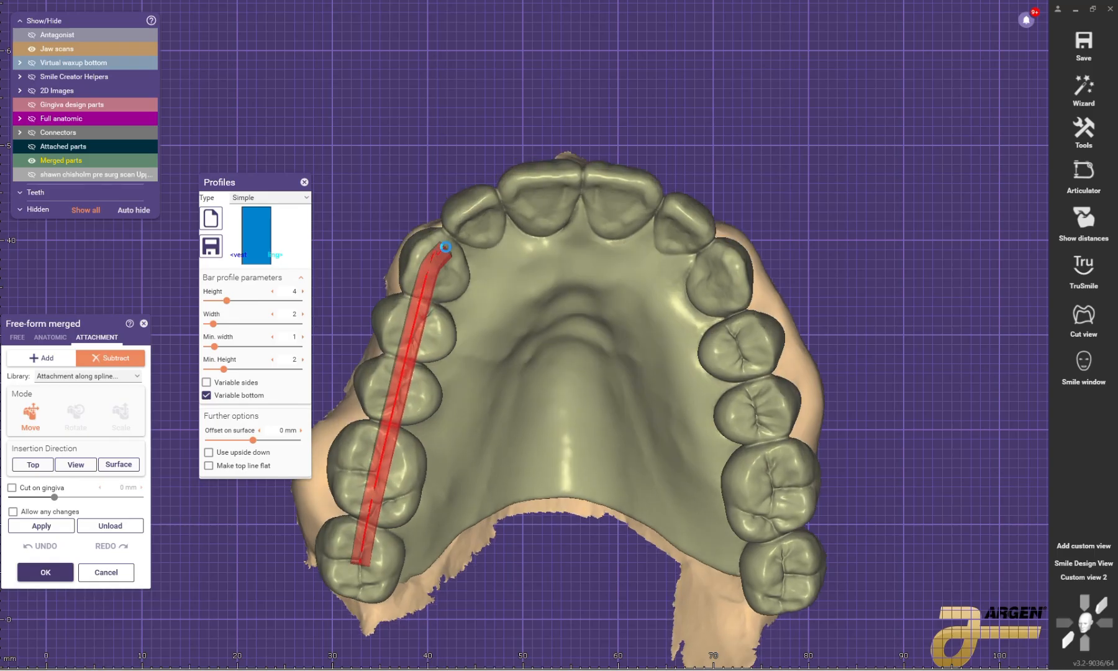
click(481, 223)
click(495, 214)
click(515, 204)
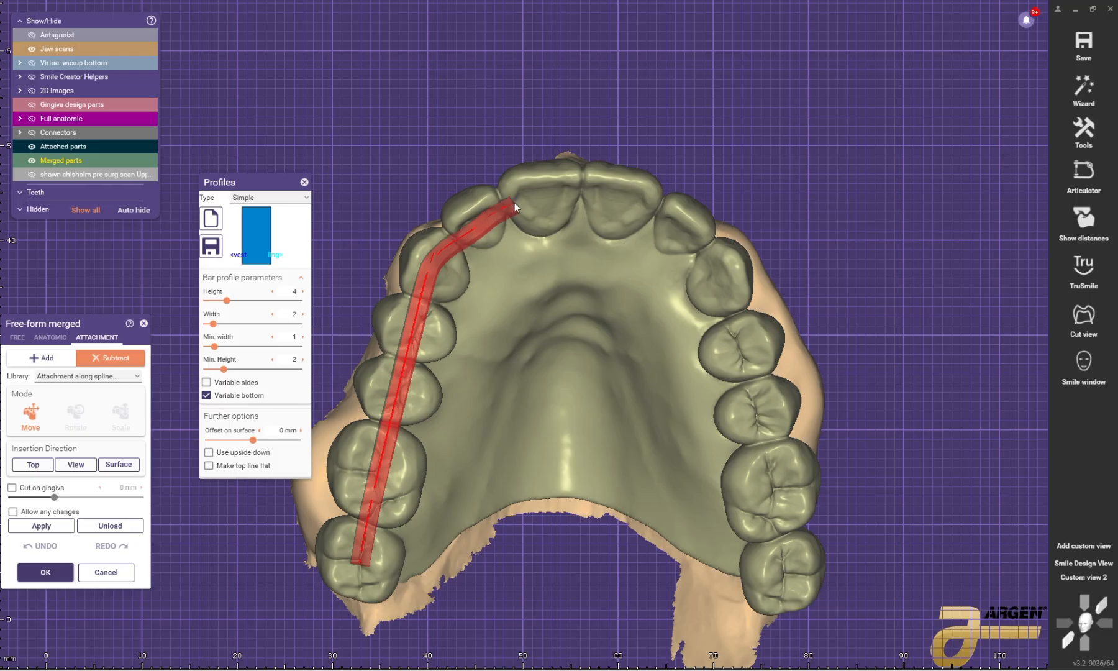
Step: Continue the attachment spline across both central incisors and along the patient's left teeth to the upper left second molar
click(537, 195)
click(561, 196)
click(604, 197)
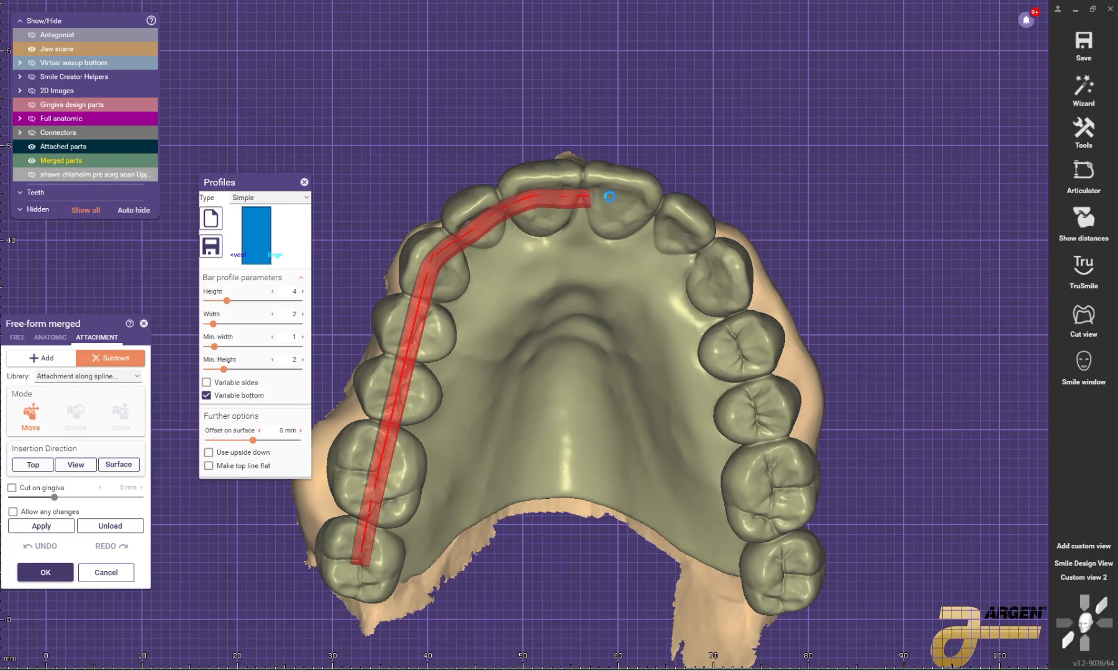
click(620, 198)
click(630, 199)
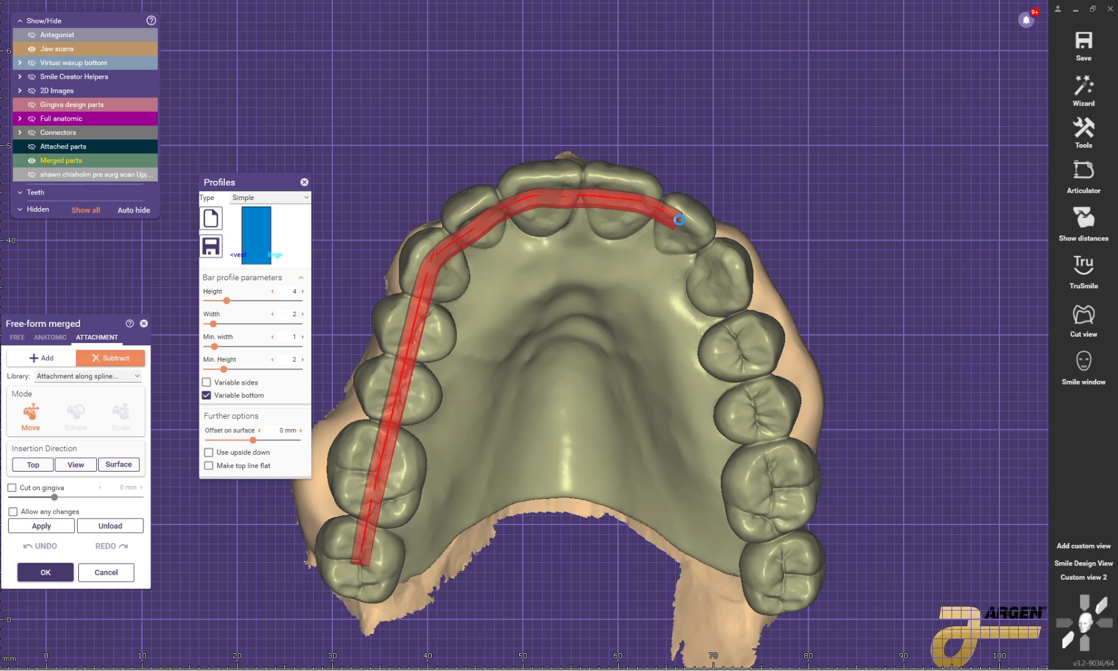
click(695, 242)
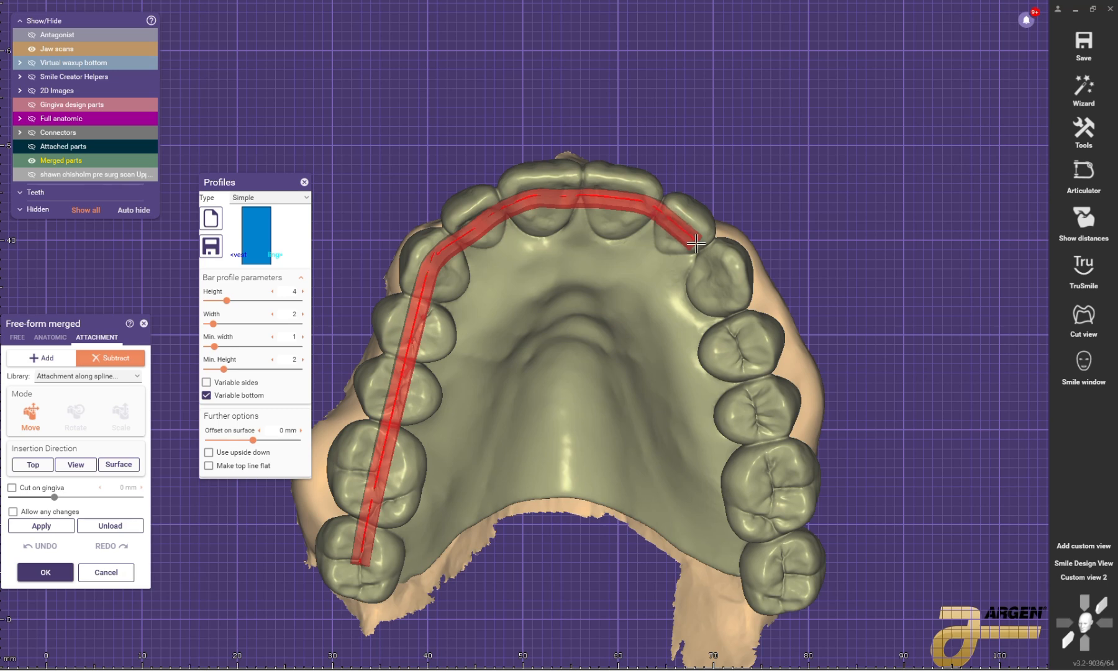
click(724, 289)
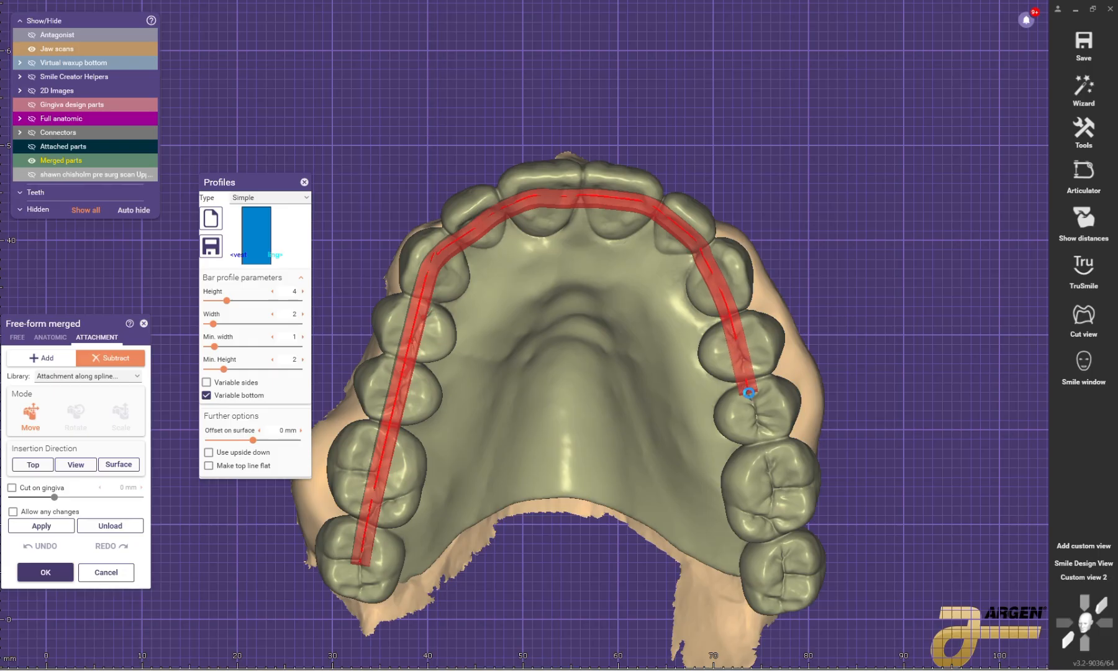
drag(763, 447, 772, 522)
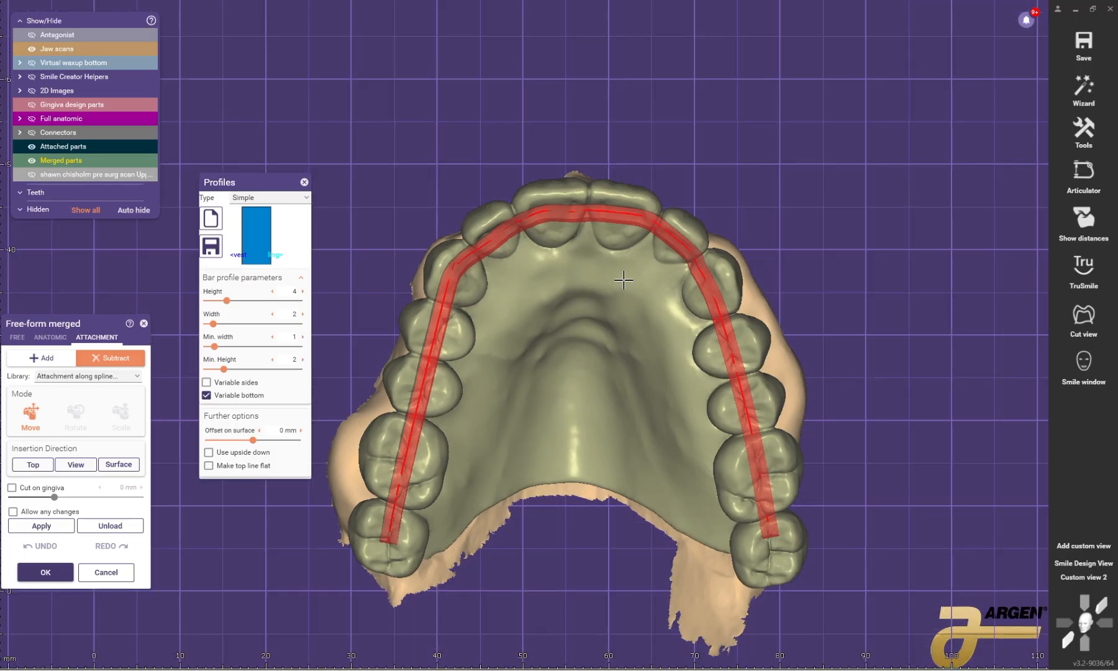
Step: Set the subtractive bar profile's height to 15 and its offset on surface to about -4.04 mm
right_drag(586, 262, 484, 281)
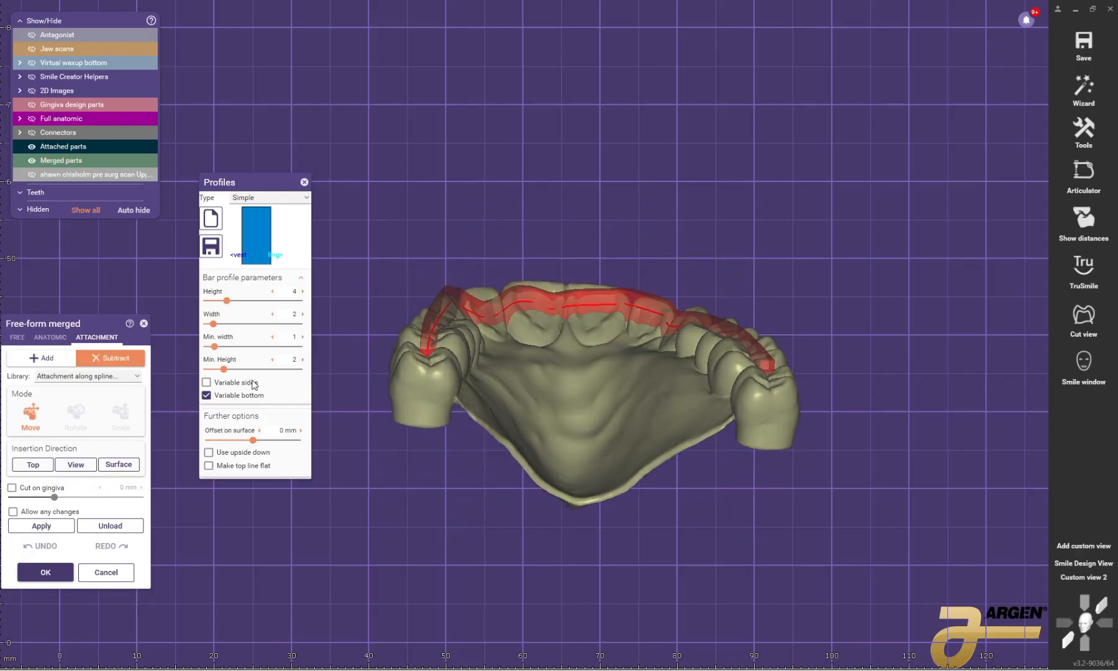
drag(227, 300, 263, 301)
drag(250, 440, 239, 440)
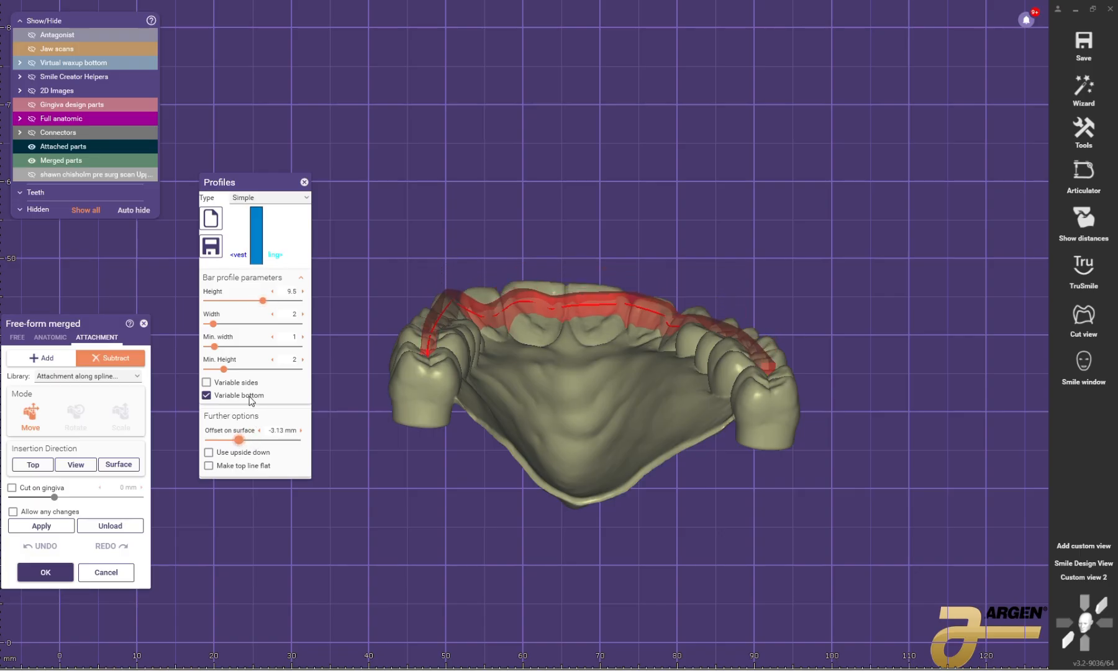
drag(263, 300, 306, 300)
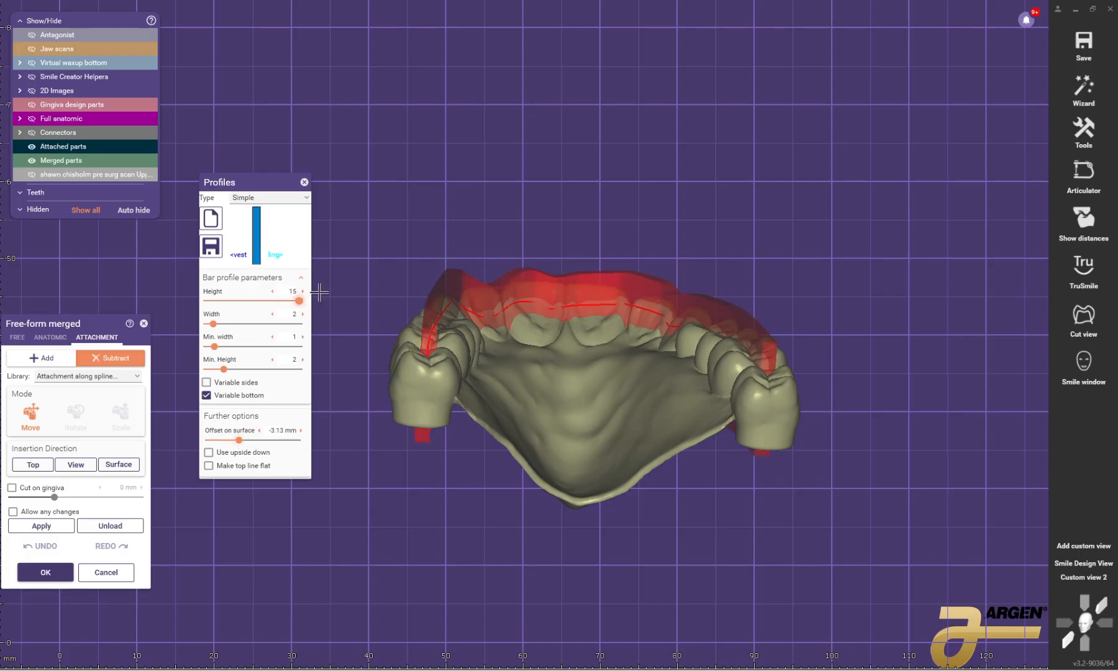
right_drag(624, 264, 619, 262)
drag(237, 441, 236, 445)
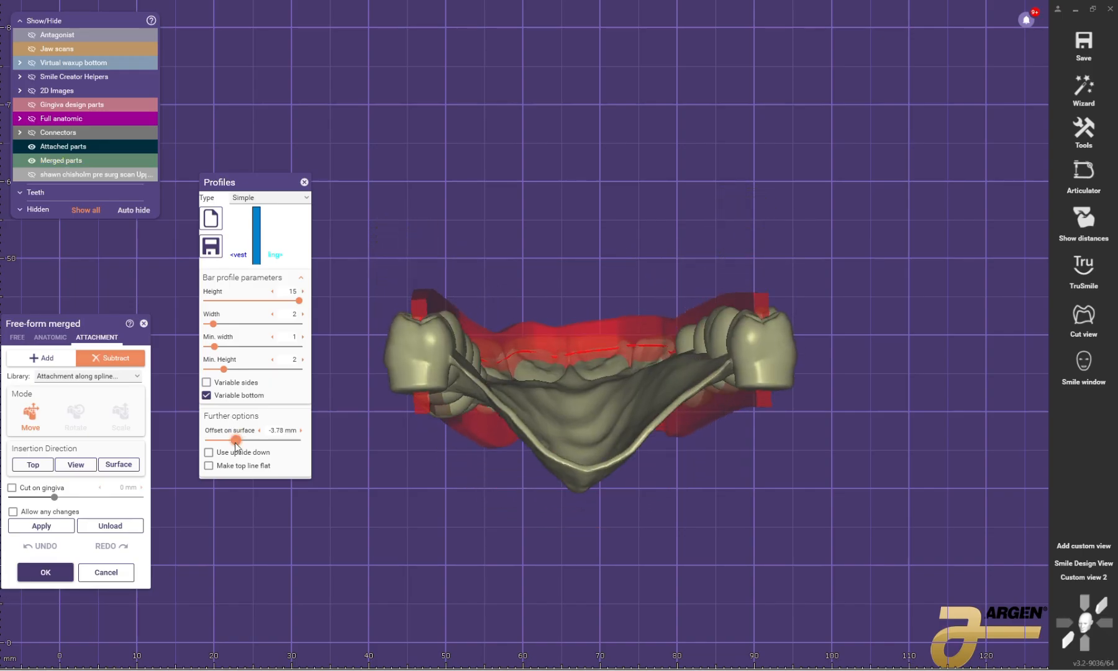
right_drag(380, 367, 382, 376)
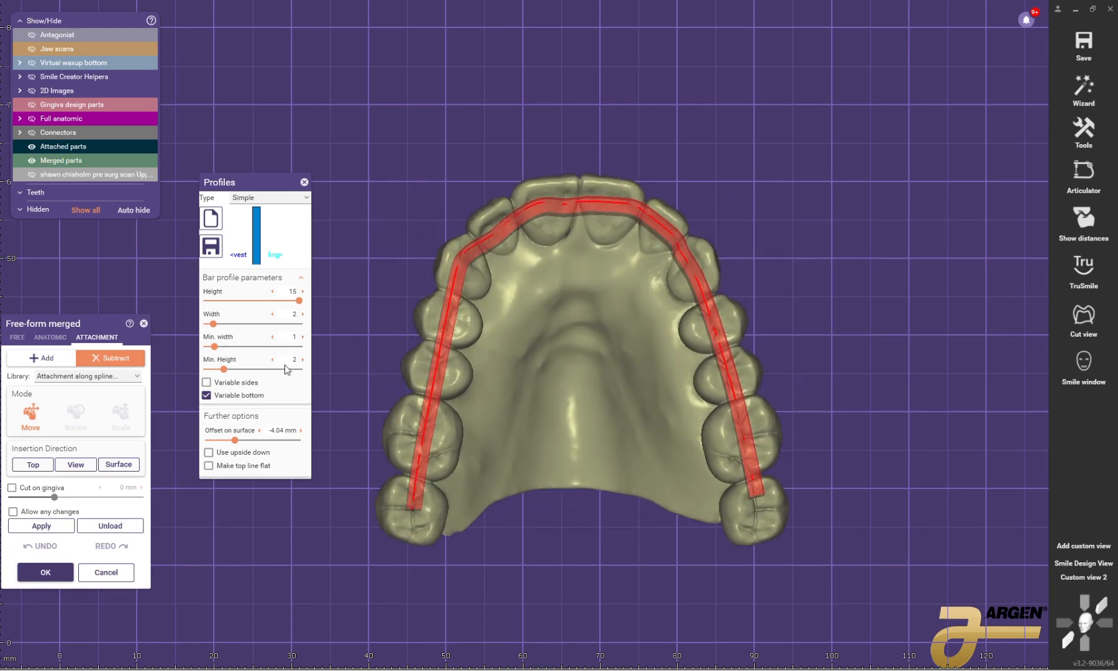
Step: Subtract the spline-guided bar from the merged restoration and close its profile settings
click(41, 525)
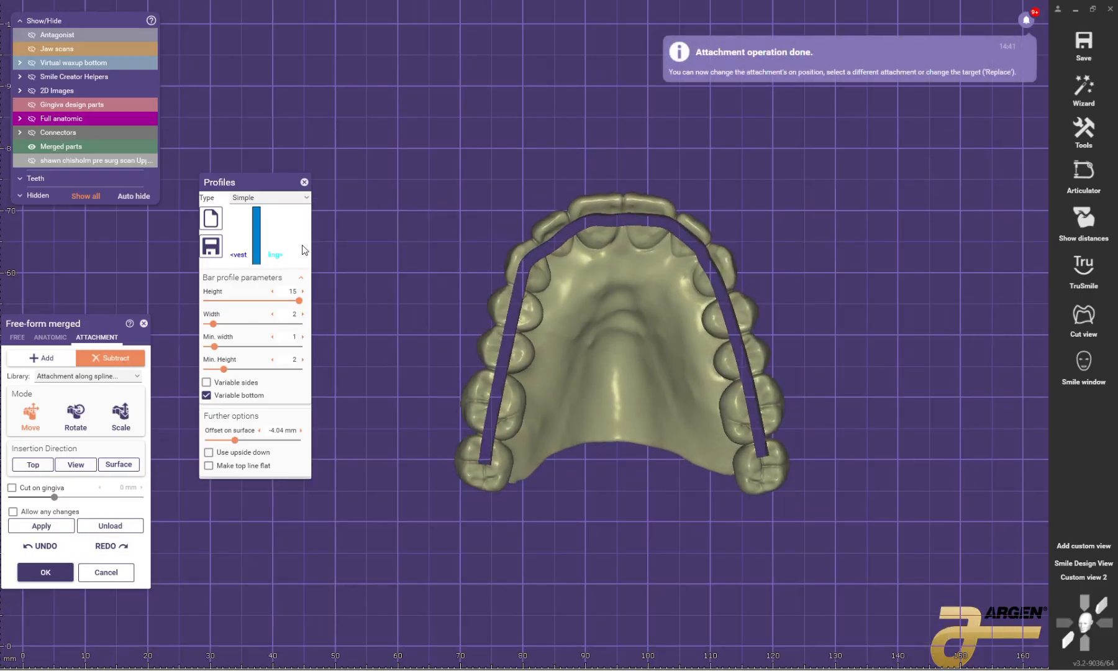
click(305, 183)
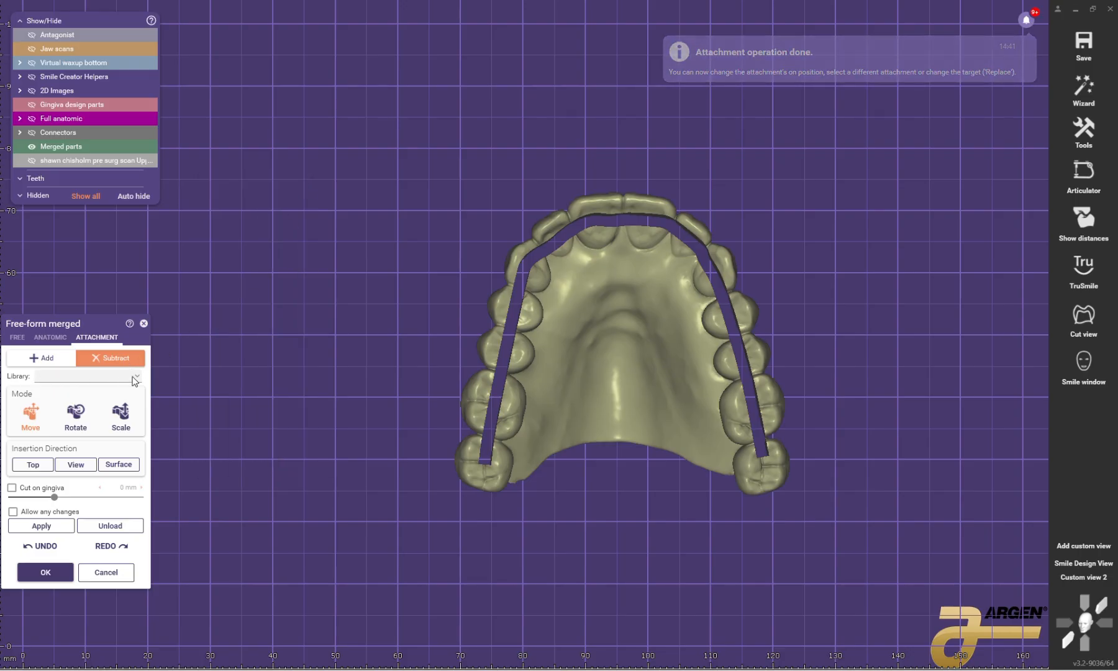
Step: Choose Parametric design (extrusion) as the subtractive attachment and place it on the middle of the palate
click(129, 374)
scroll(103, 477, up, 3)
scroll(107, 468, down, 3)
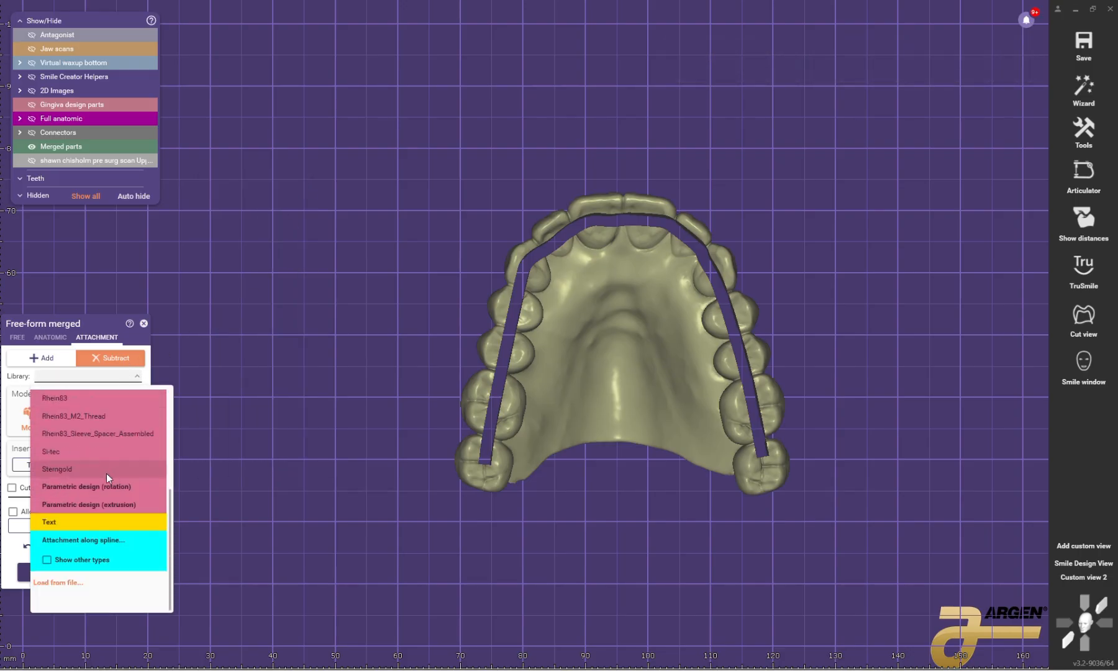
click(85, 505)
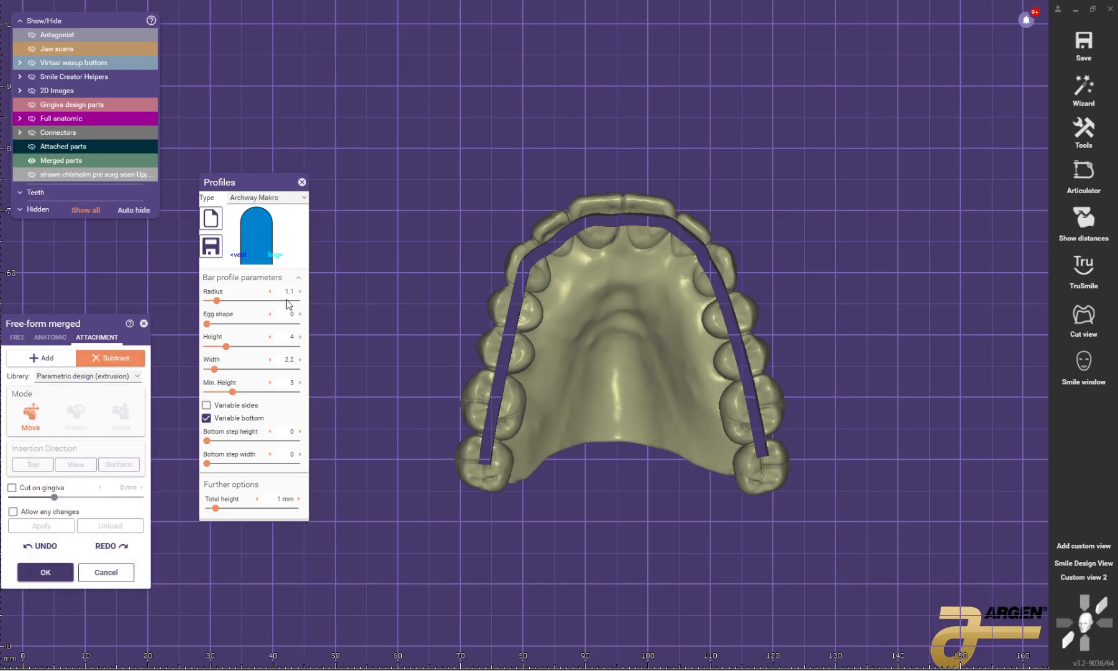
scroll(607, 336, up, 2)
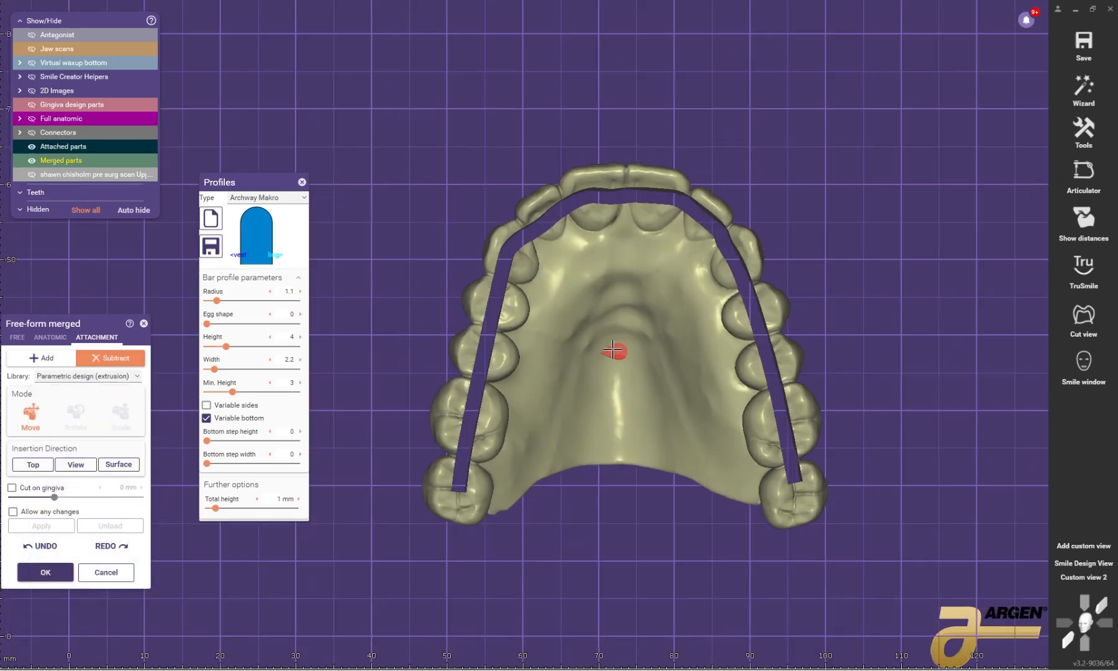
click(617, 365)
right_drag(628, 335, 609, 320)
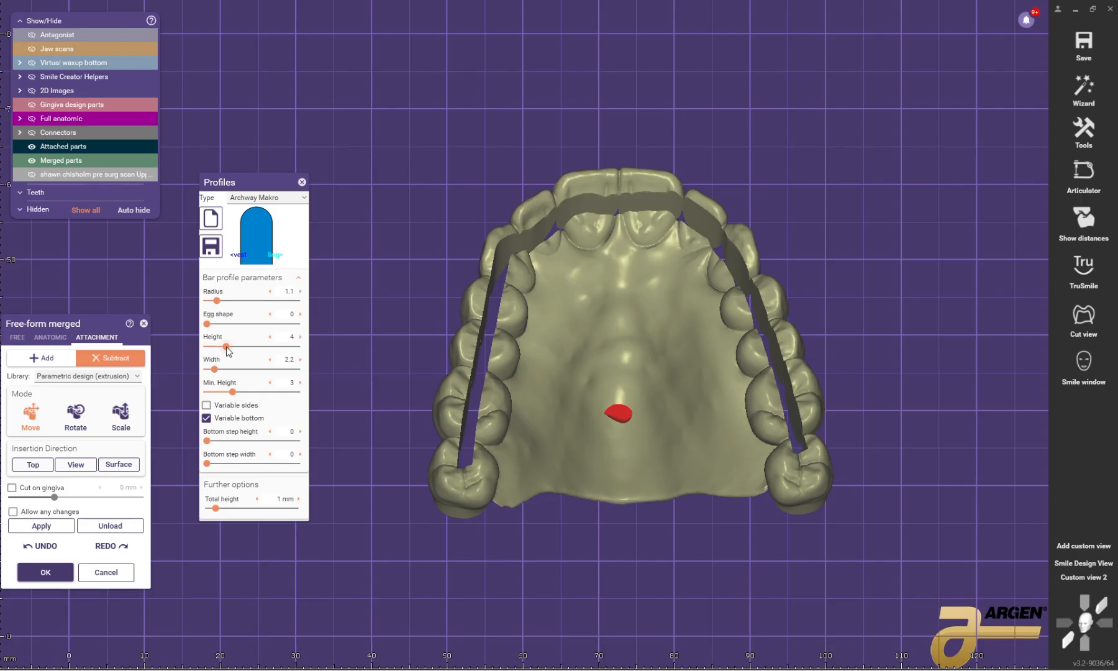
Step: Set the extrusion profile's height and width to 15, its minimum height to 10, and its egg shape to 1
drag(227, 352, 304, 345)
scroll(244, 385, up, 7)
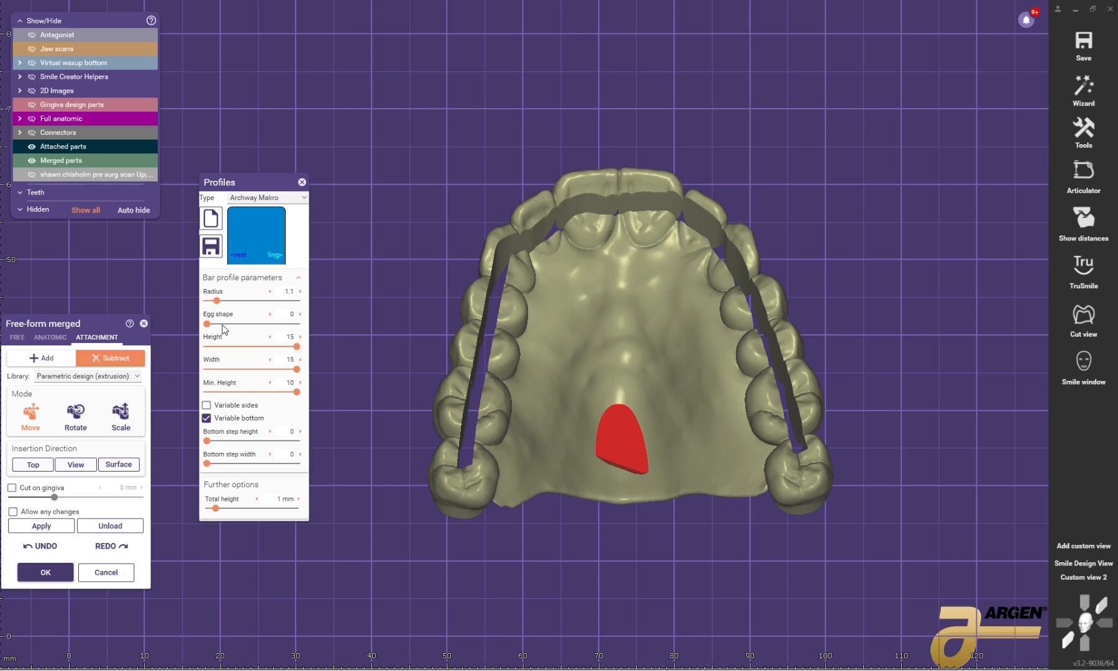
drag(219, 327, 361, 398)
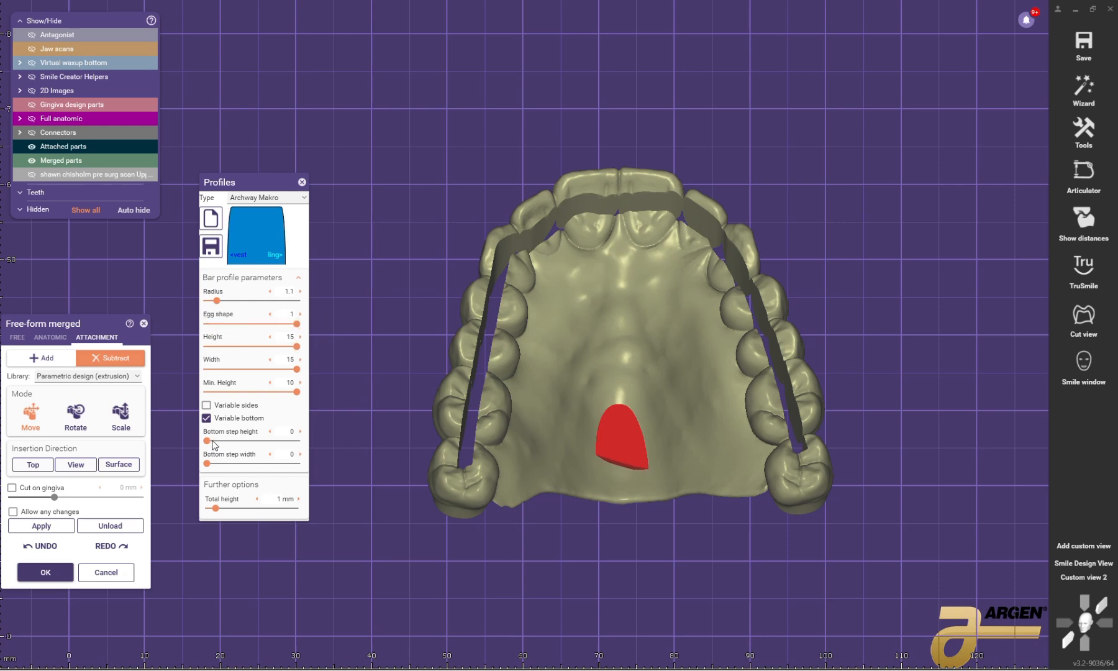
Step: Set the extrusion's bottom step height and bottom step width to 5 and its total height to 10 mm
drag(228, 442, 346, 461)
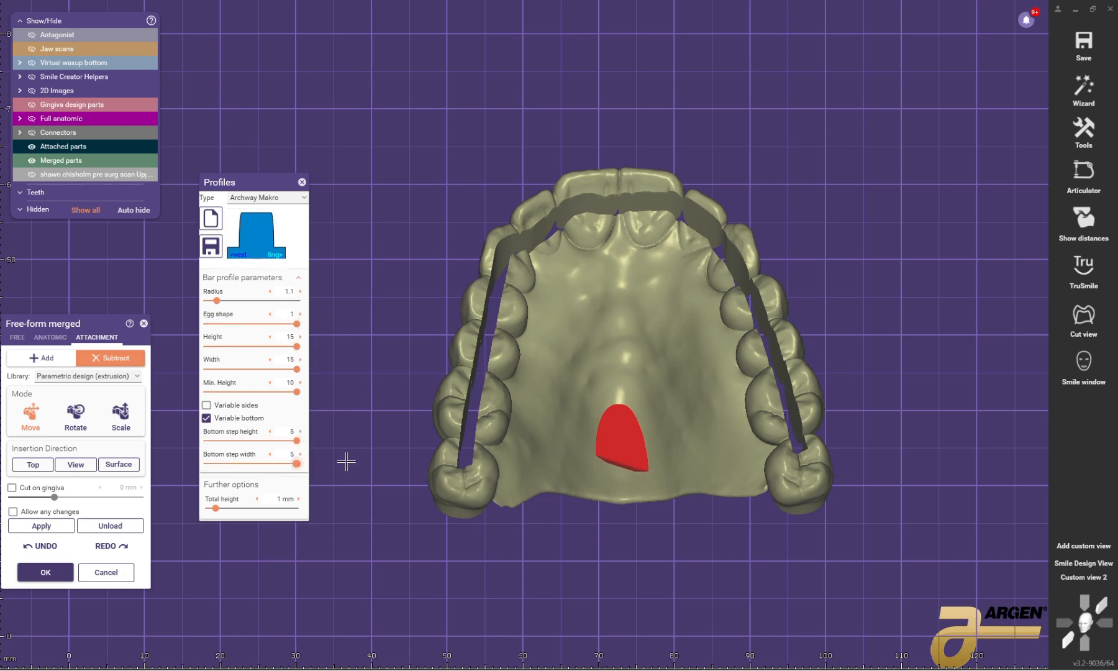
drag(216, 508, 348, 500)
right_drag(627, 463, 638, 326)
drag(626, 444, 640, 338)
right_drag(640, 338, 605, 407)
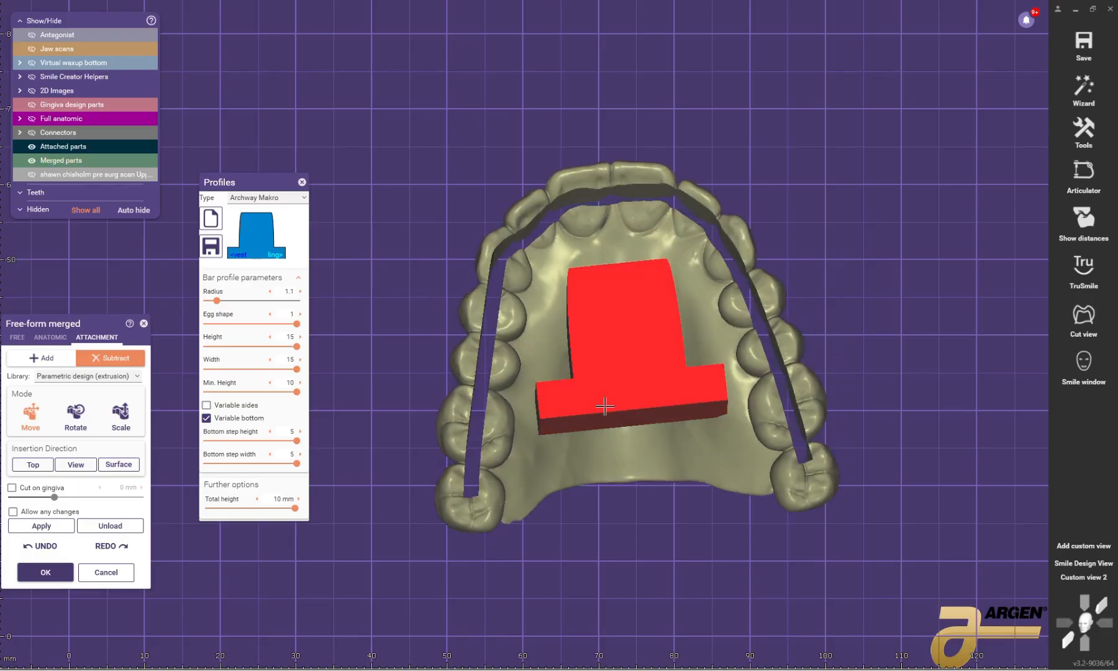
Step: Set the extrusion's bottom step width to 0 and its radius to 7.5 for a rounded arch shape
drag(297, 463, 209, 477)
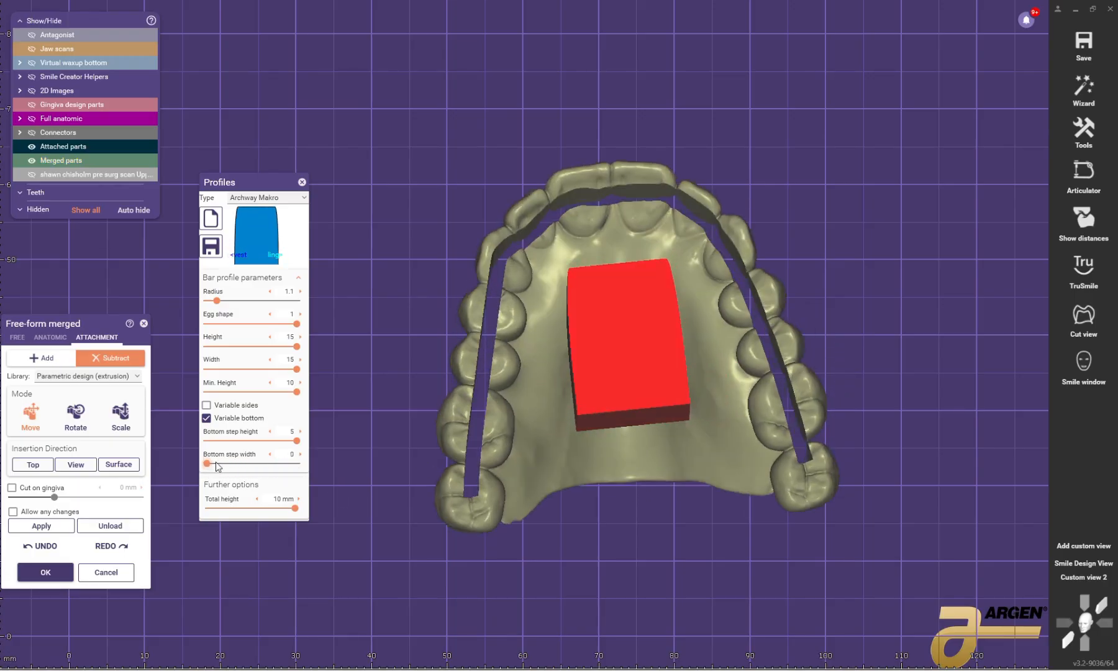
drag(220, 303, 312, 307)
right_drag(653, 319, 656, 341)
mouse_move(656, 339)
mouse_down()
mouse_move(642, 338)
mouse_move(649, 320)
mouse_up()
mouse_move(648, 320)
right_down()
mouse_move(715, 335)
mouse_move(637, 338)
right_up()
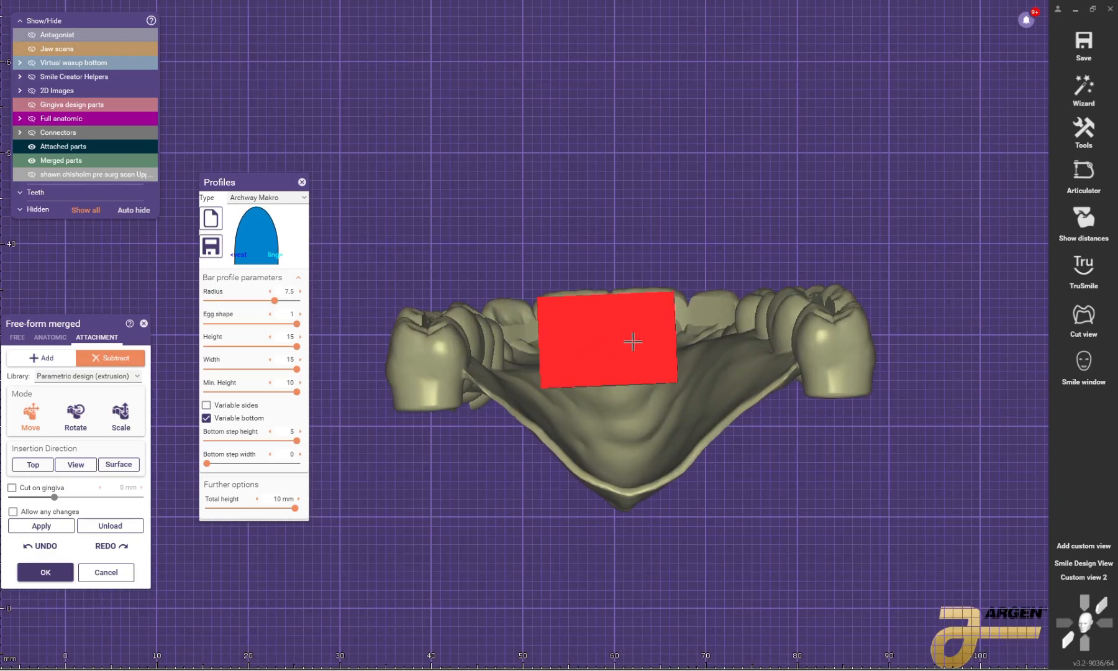
Step: Position the arch-shaped extrusion through the center of the palate, subtract it from the merged restoration, and close the profile settings
drag(637, 339, 647, 429)
right_drag(648, 430, 645, 414)
mouse_move(632, 419)
mouse_down()
mouse_move(633, 446)
mouse_move(641, 420)
mouse_up()
right_drag(640, 420, 643, 368)
drag(608, 312, 611, 368)
click(41, 526)
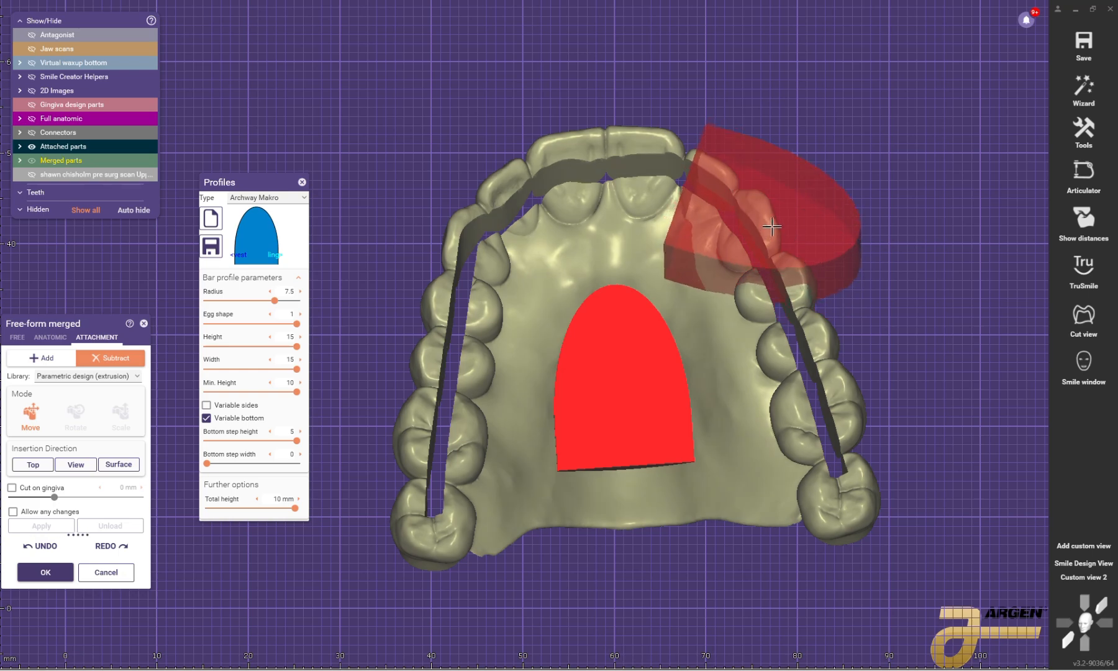
scroll(626, 288, down, 3)
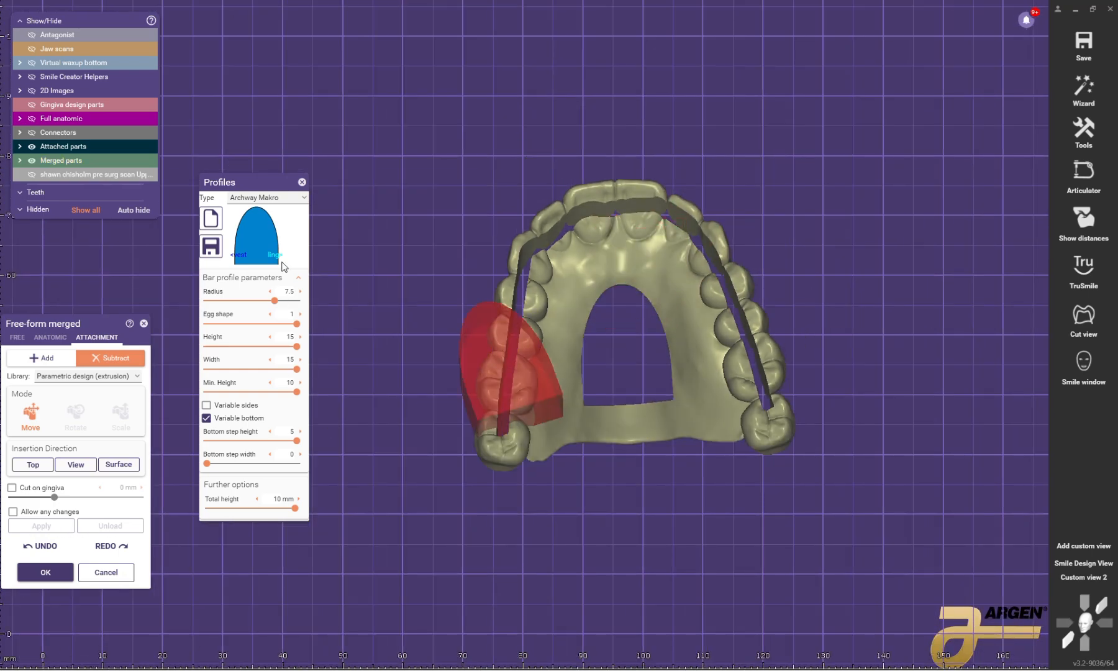
click(302, 182)
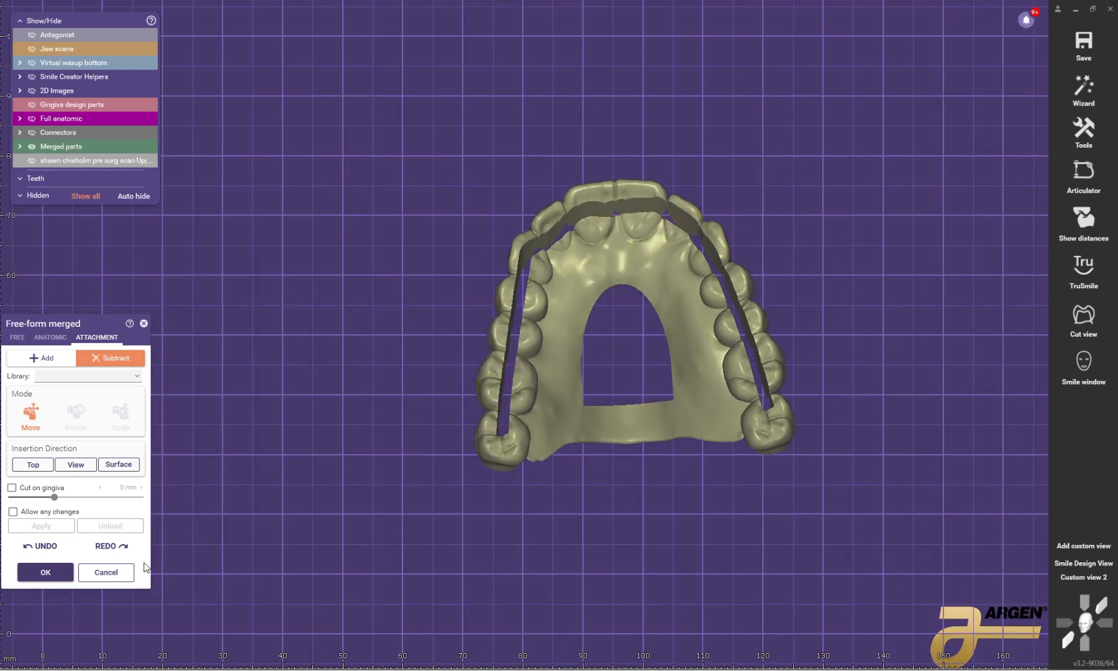
Step: Accept the free-form changes to the merged restoration and finish the free-forming stage
click(45, 572)
click(608, 392)
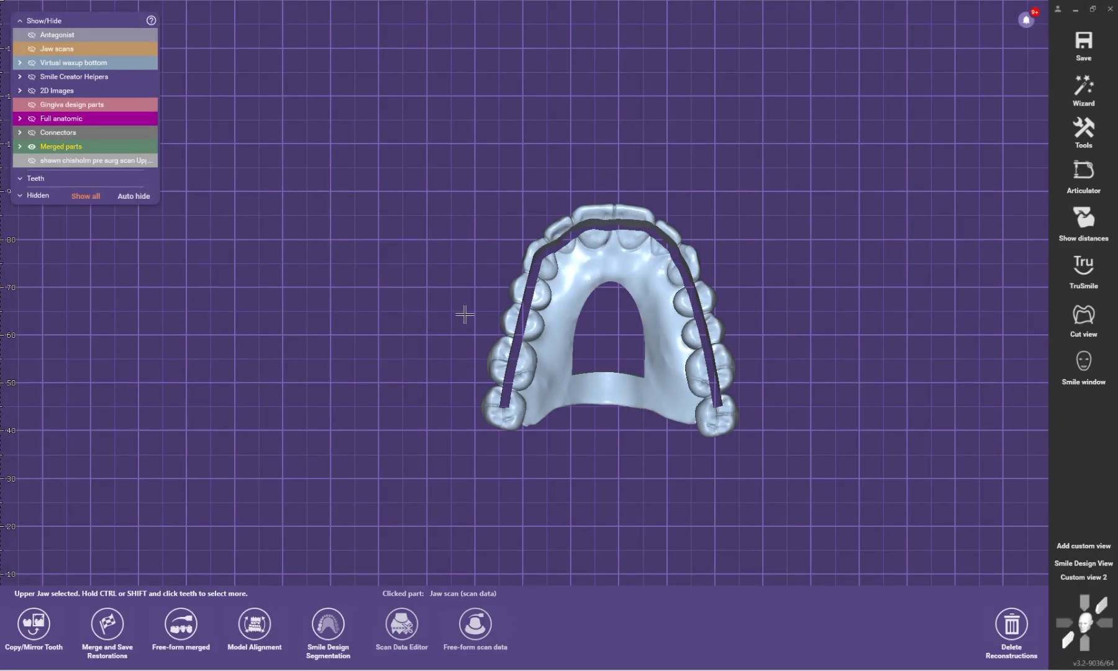
right_drag(465, 315, 990, 85)
click(990, 85)
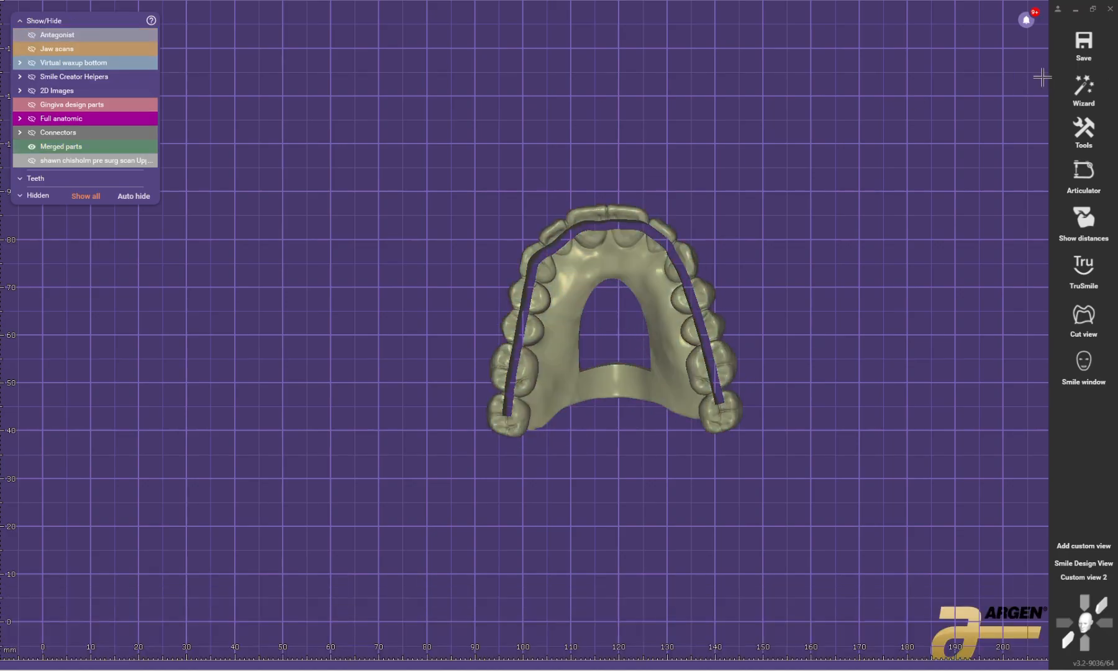
Step: Start saving the scene as a Plain STL file and choose the NEW folder on the Desktop as destination
click(1085, 43)
click(625, 429)
mouse_move(1081, 42)
click(935, 103)
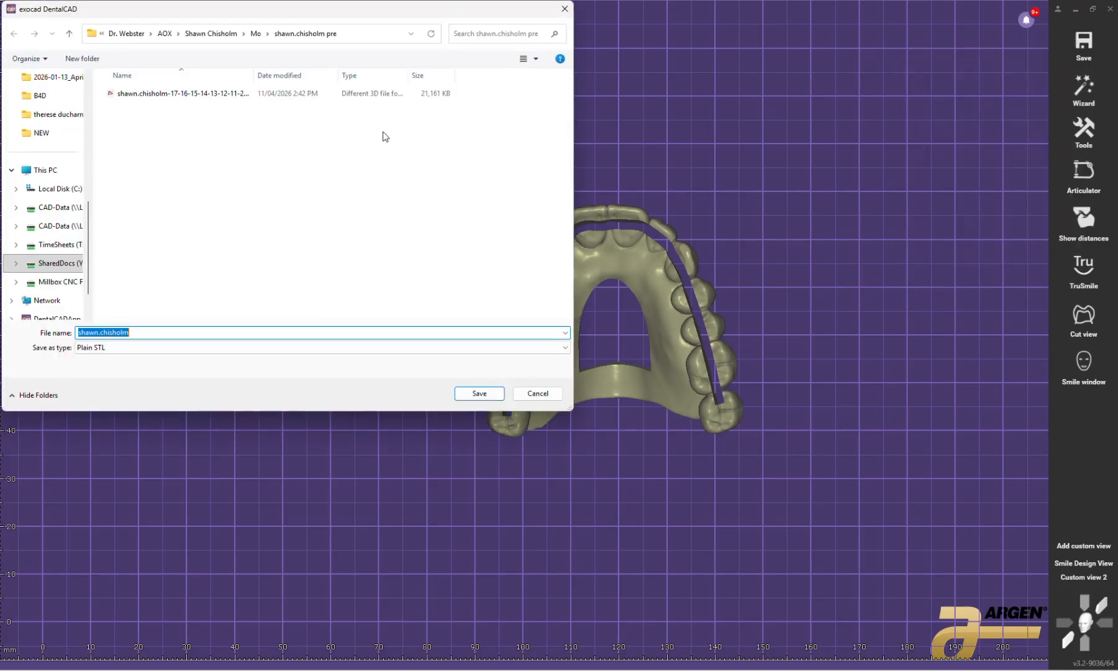
scroll(56, 114, up, 10)
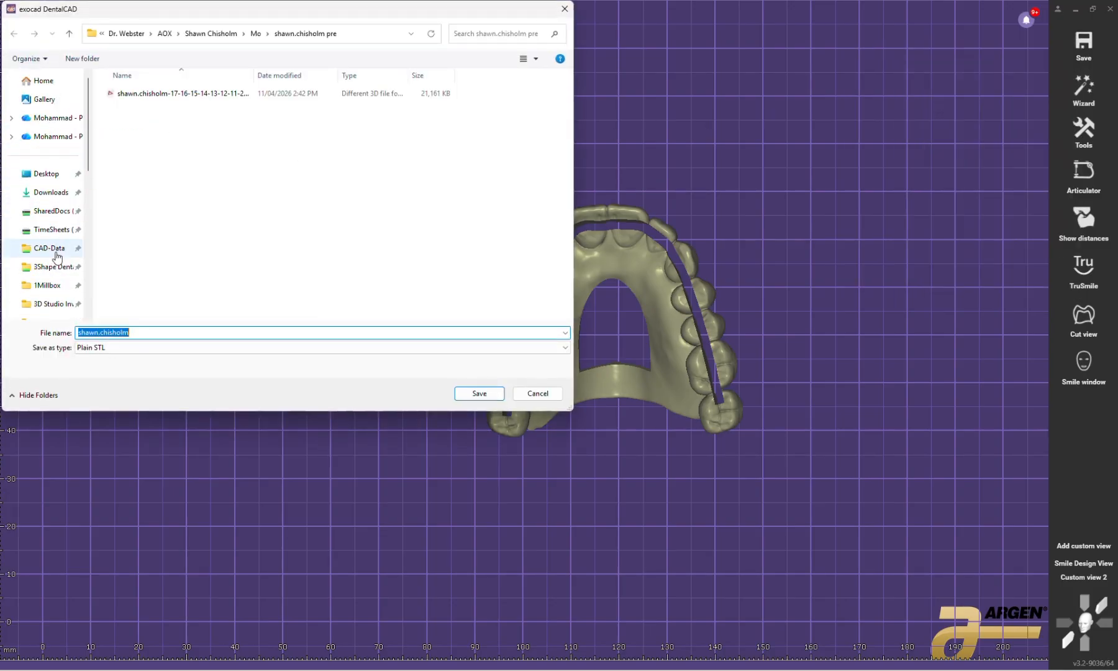
click(46, 174)
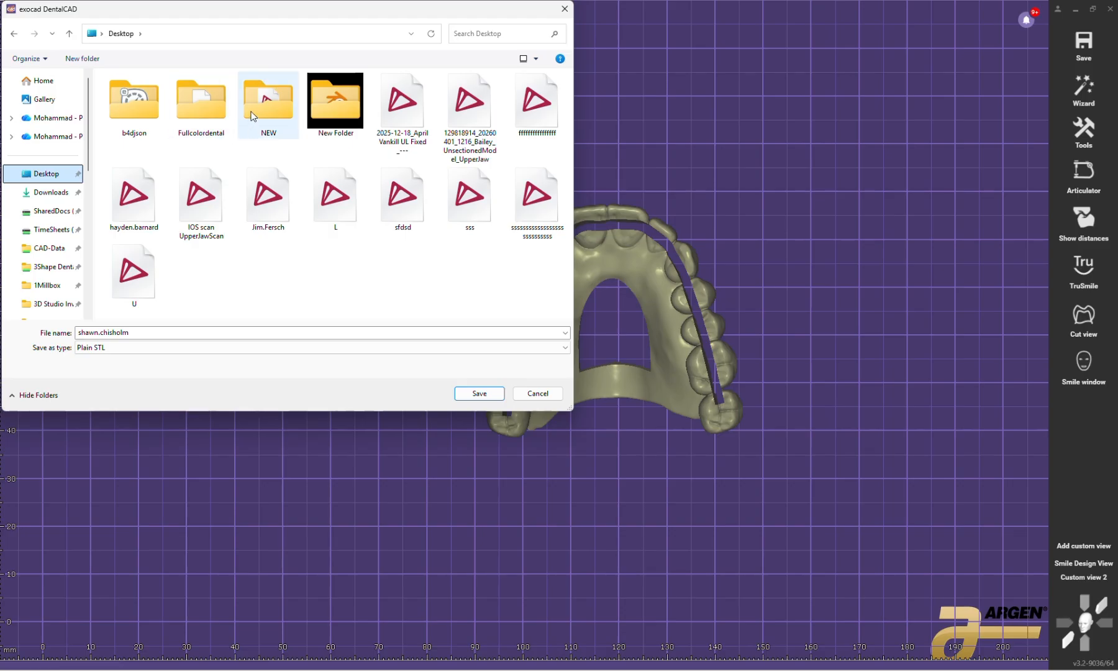
double_click(268, 102)
Step: Name the STL file "surgical guid" and save only the visible objects
click(148, 140)
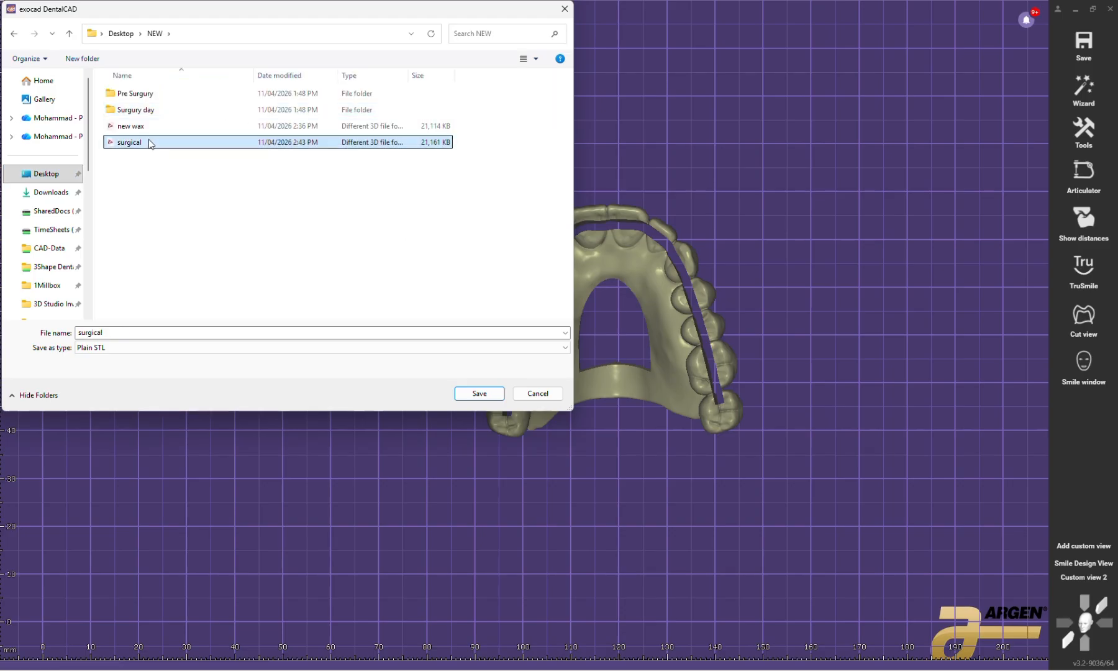
double_click(124, 335)
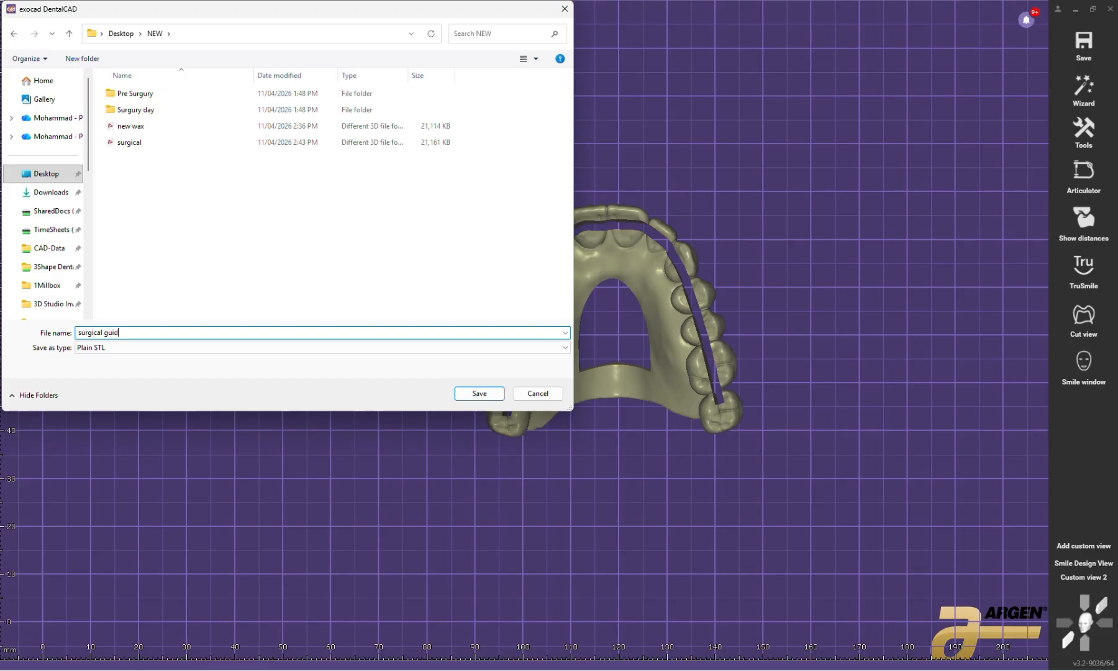
click(498, 394)
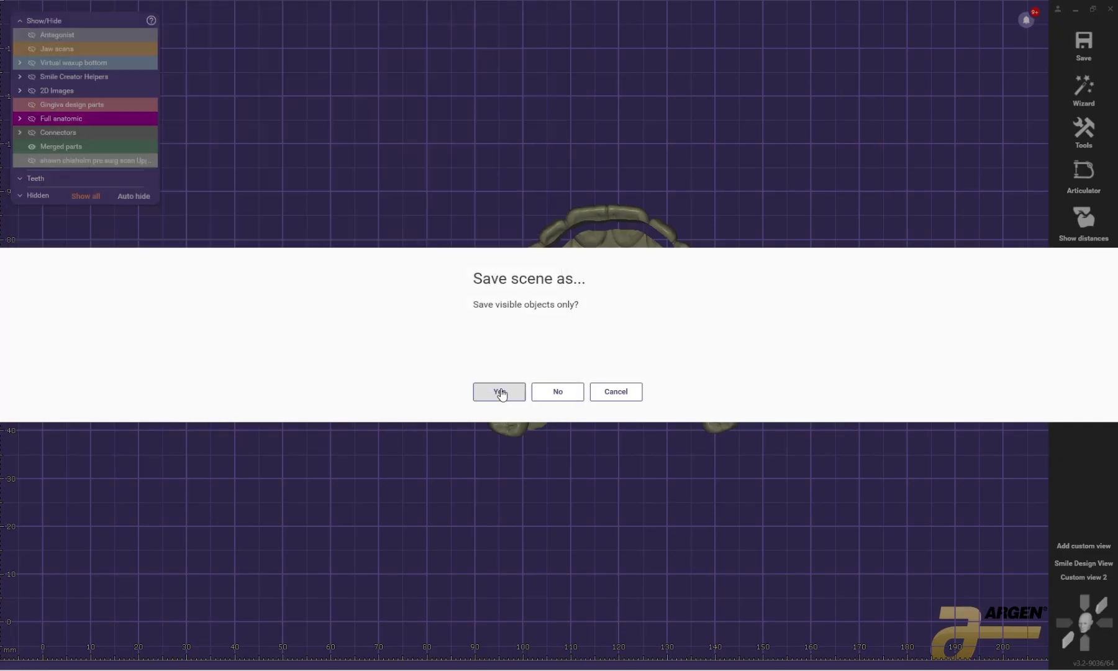
click(498, 392)
click(492, 338)
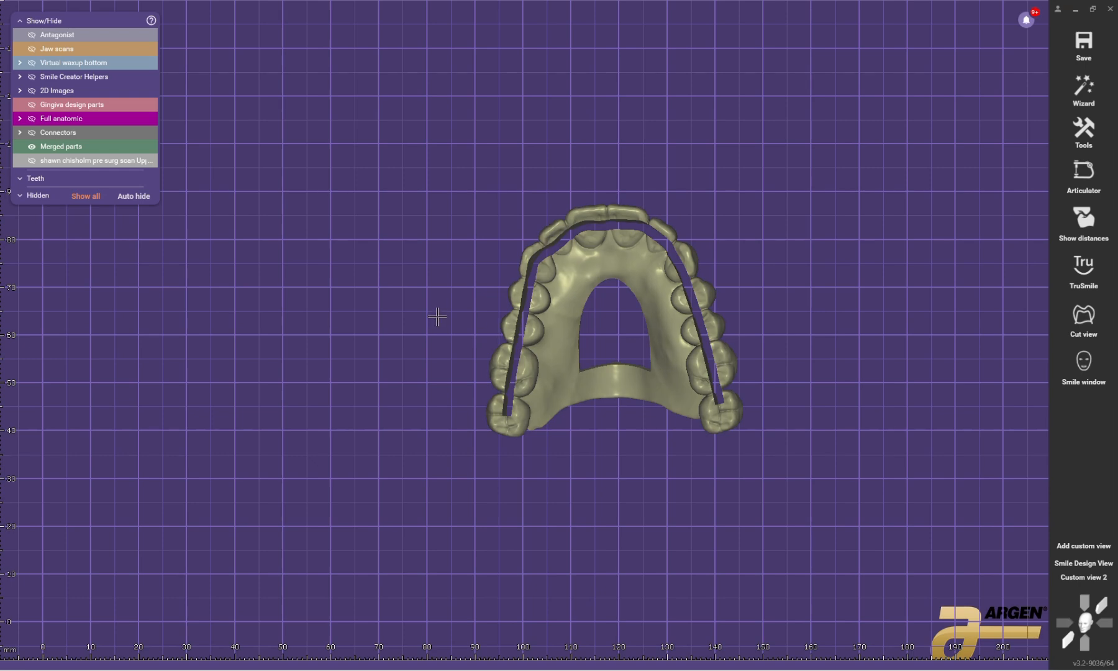
Step: Show the jaw scans together with the merged restoration
scroll(524, 273, down, 2)
key(ctrl+j)
scroll(563, 270, up, 3)
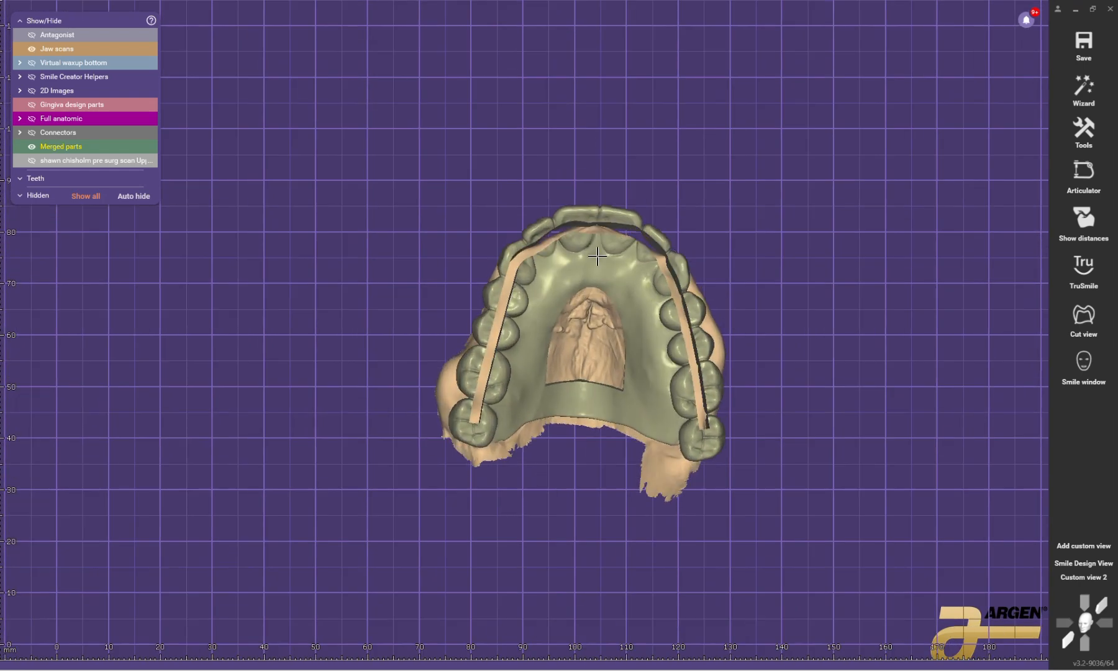